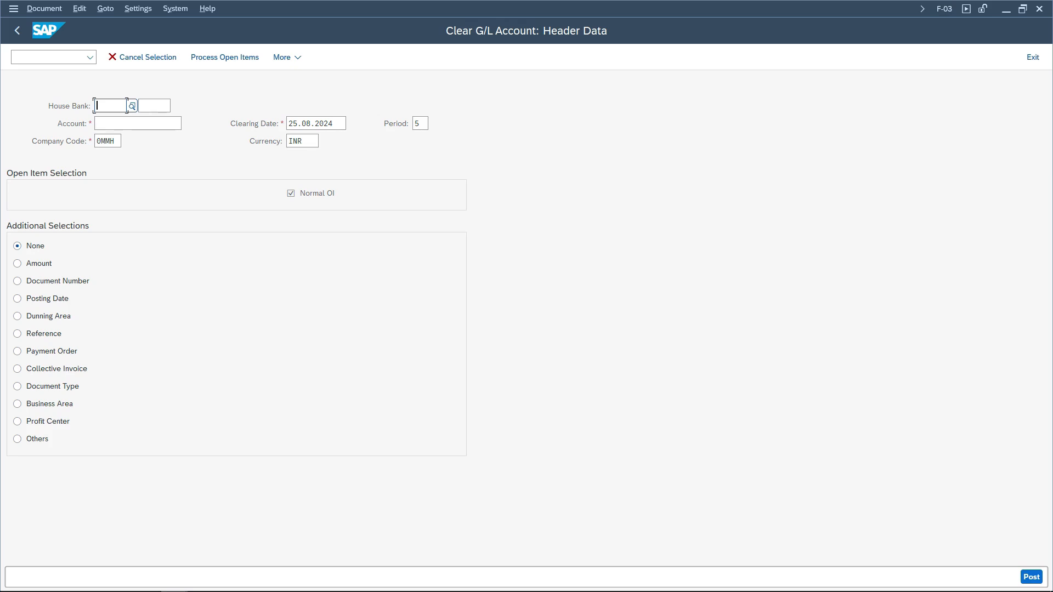
# - Open transaction F-04 to view the Post with Clearing header screen
pyautogui.click(48, 57)
pyautogui.write('f-04')
pyautogui.press('Return')
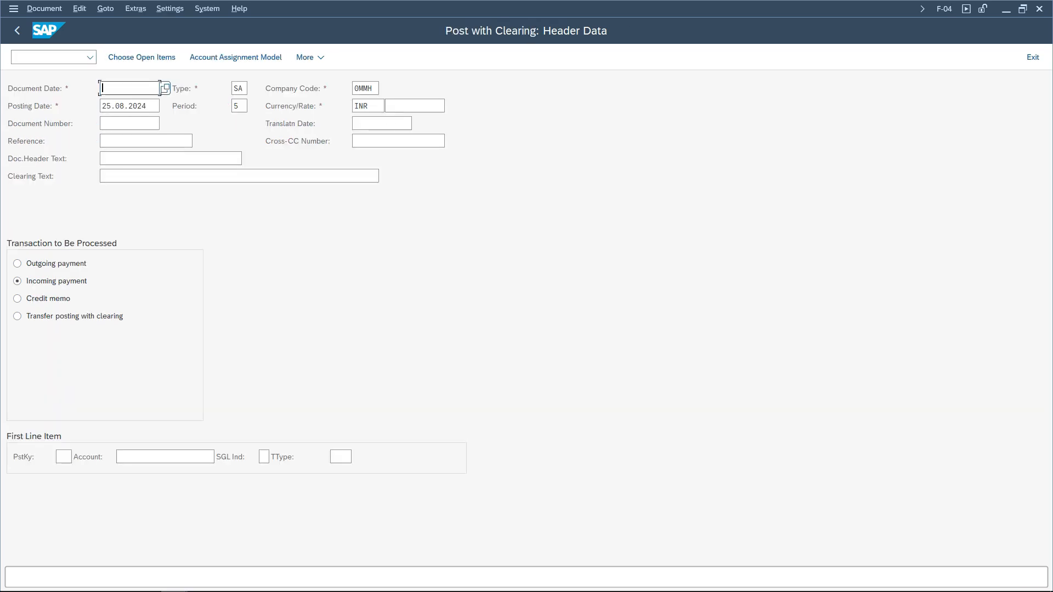
# - Open transaction F-28 for incoming payments, followed by F-53 for outgoing payments
pyautogui.click(48, 57)
pyautogui.write('/nf-28')
pyautogui.press('Return')
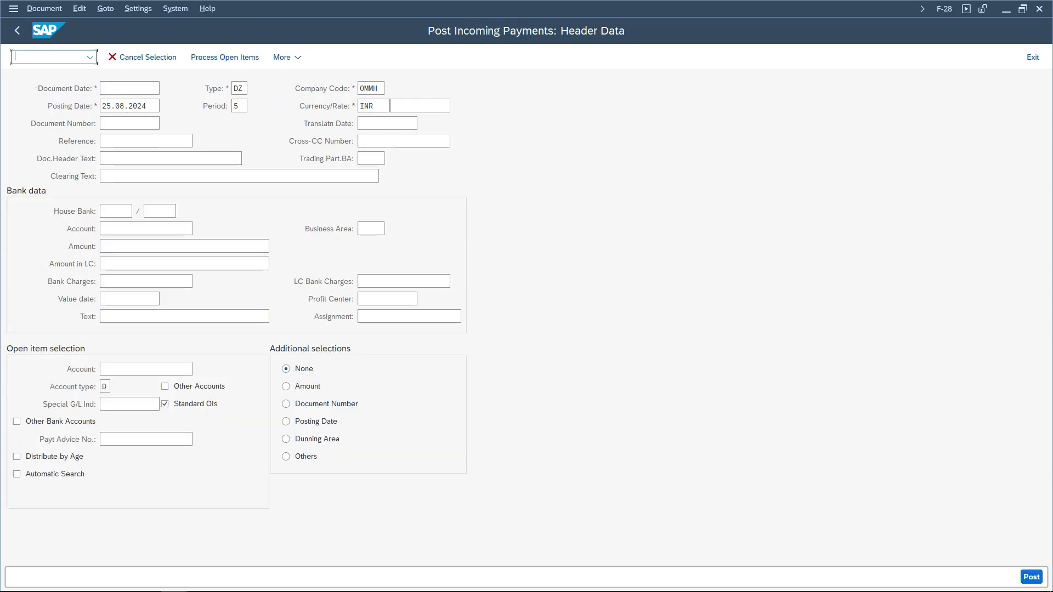
pyautogui.write('/nf-53')
pyautogui.press('Return')
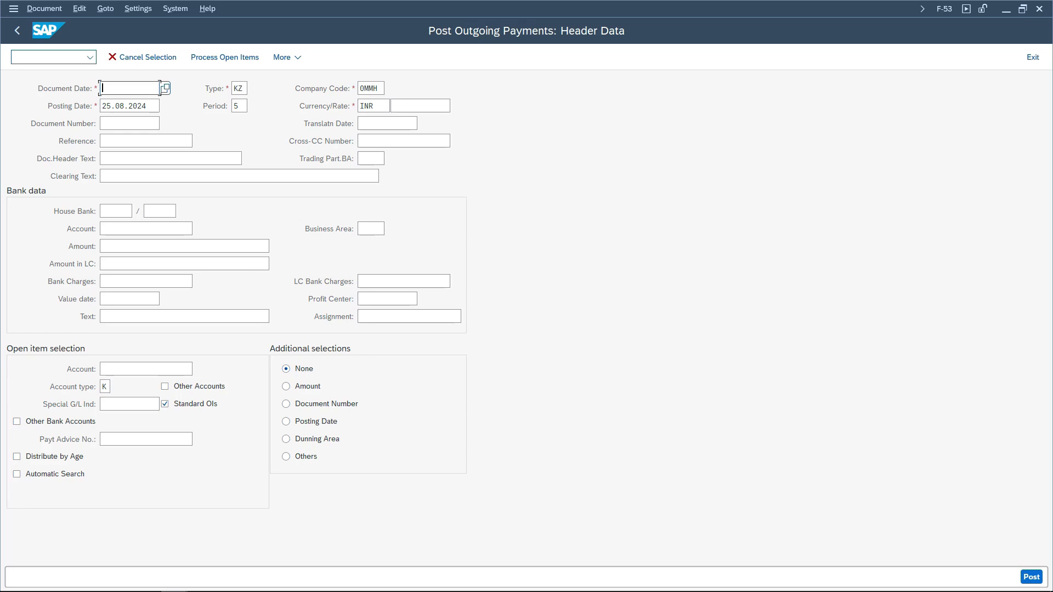
# - Open transaction F-03 to clear a G/L account
pyautogui.click(44, 57)
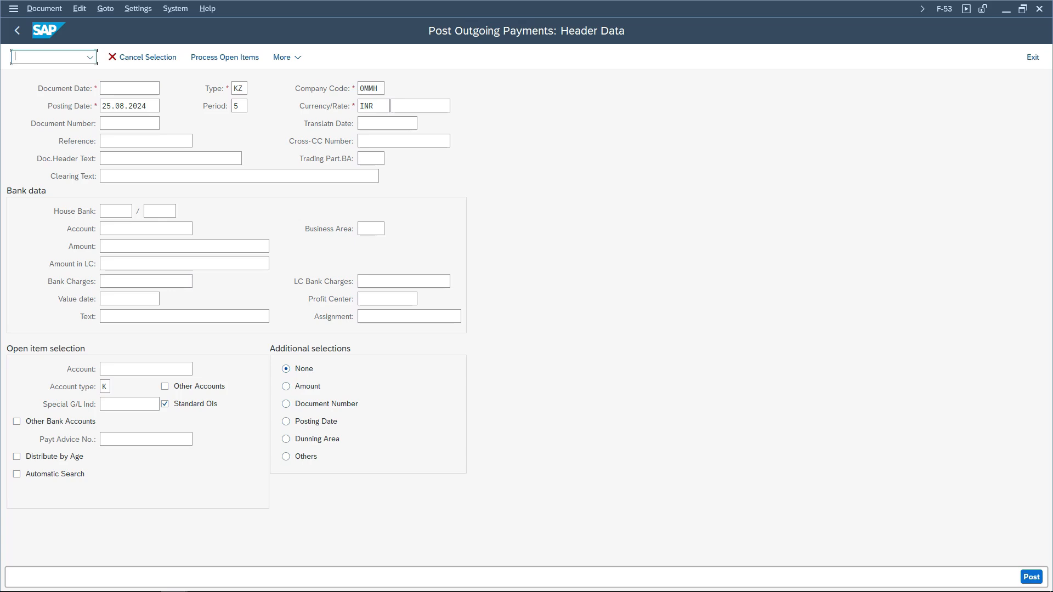
pyautogui.write('nf-03')
pyautogui.press('Return')
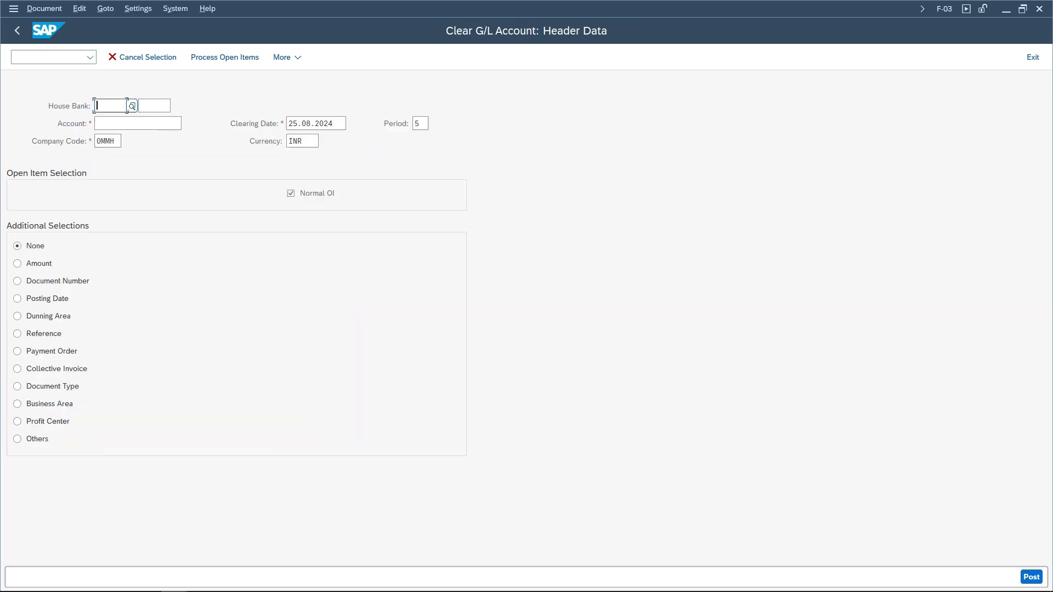
# - Pick the first G/L account from the account search help, view its open items, and return to the header data without posting
pyautogui.click(180, 123)
pyautogui.press('Down')
pyautogui.press('Return')
pyautogui.press('Return')
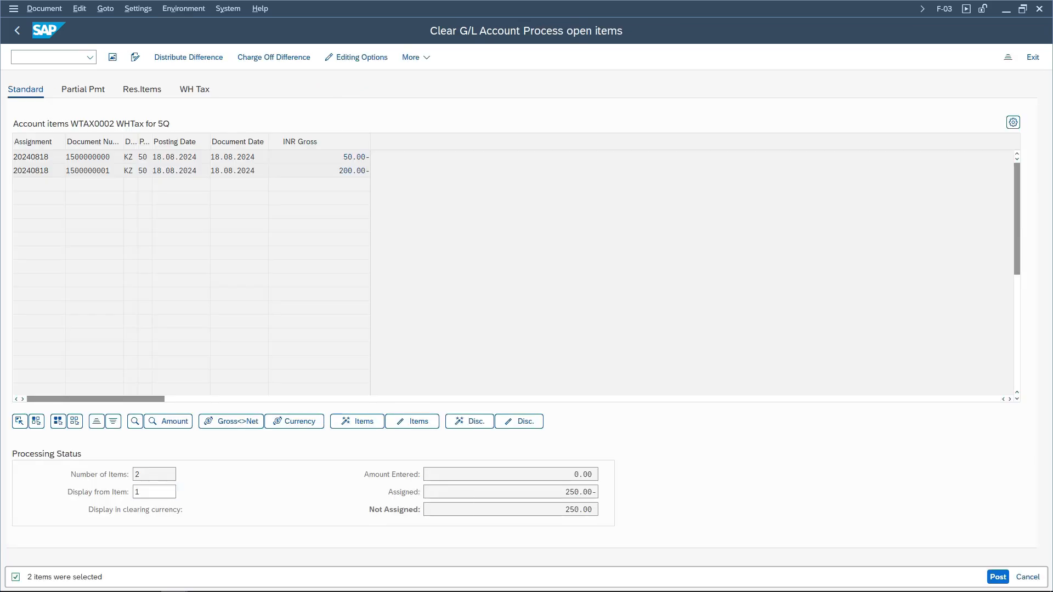
pyautogui.press('F3')
pyautogui.press('F3')
pyautogui.press('Left')
pyautogui.press('Return')
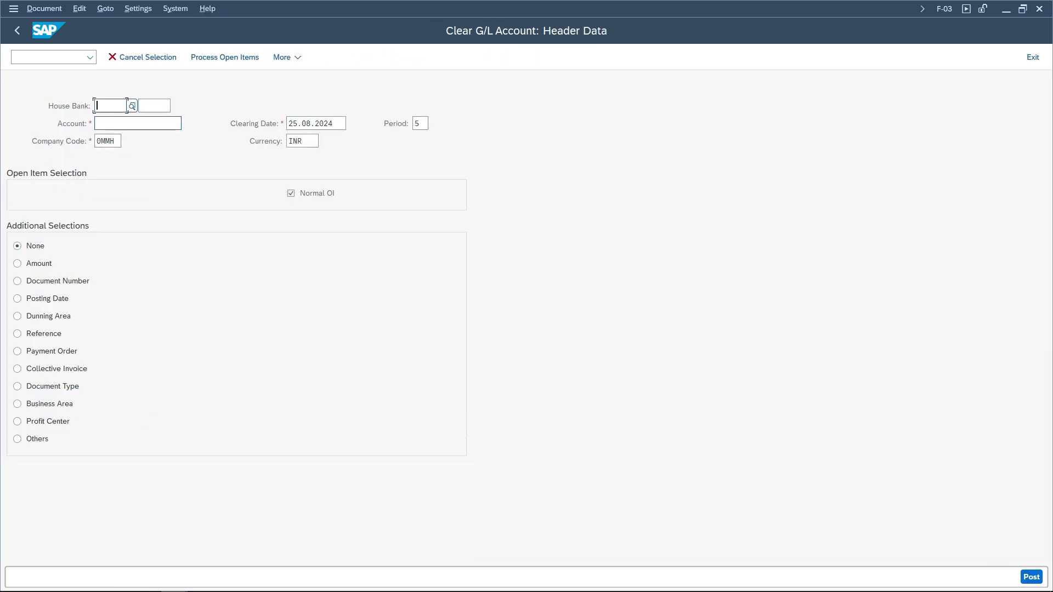
# - Set the account to WTAX0001 and browse the Others selection criteria, cancelling the dialog without choosing one
pyautogui.click(181, 124)
pyautogui.write('WTAX0001')
pyautogui.click(17, 440)
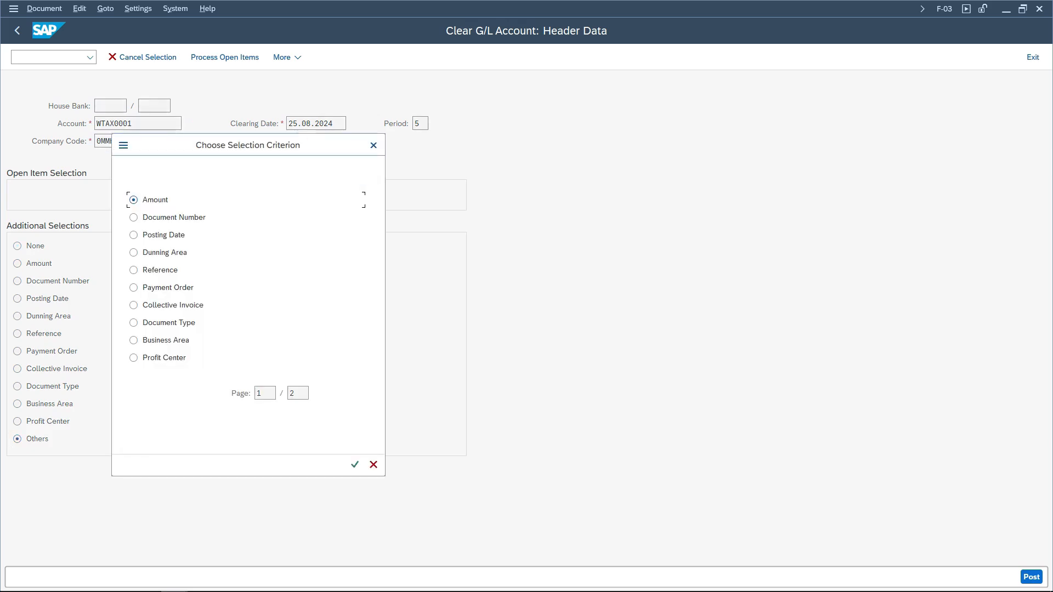
pyautogui.press('pagedown')
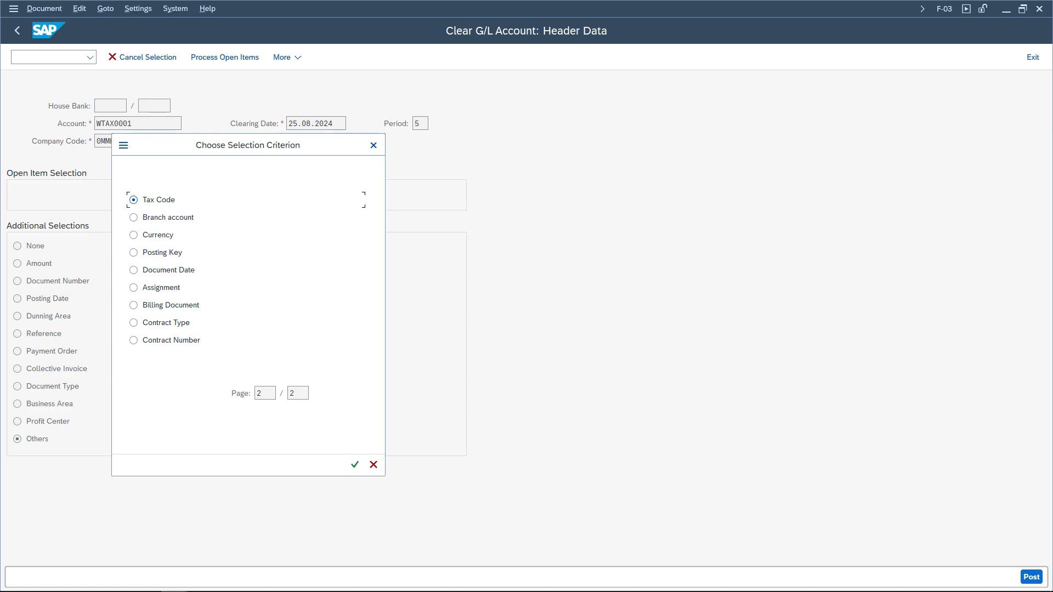
pyautogui.moveTo(247, 145); pyautogui.dragTo(509, 162)
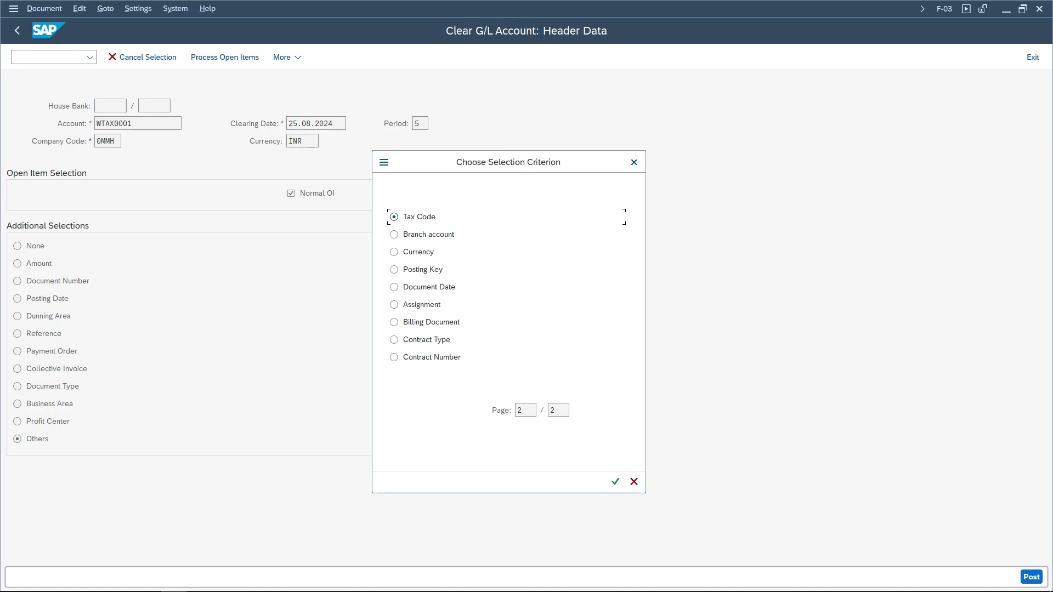
pyautogui.press('Escape')
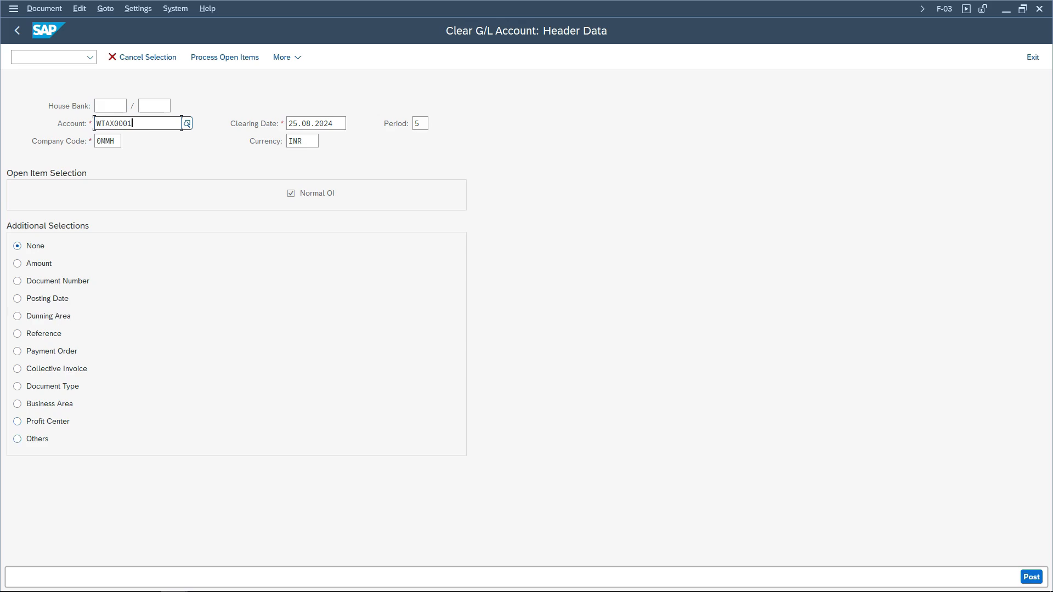
# - Display the account's open items and review the available sort fields without applying a sort
pyautogui.press('Return')
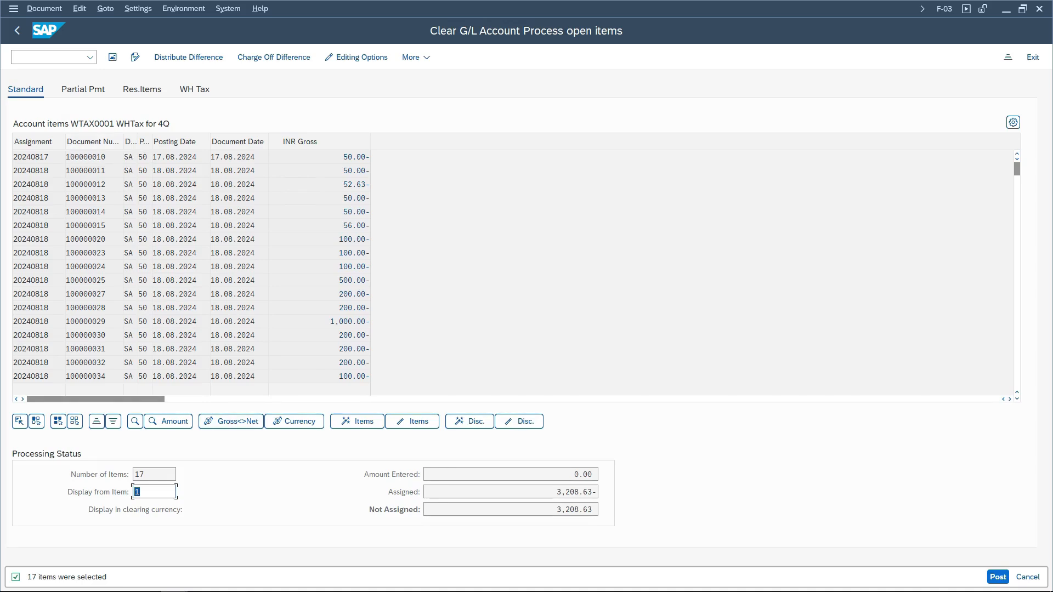
pyautogui.click(96, 422)
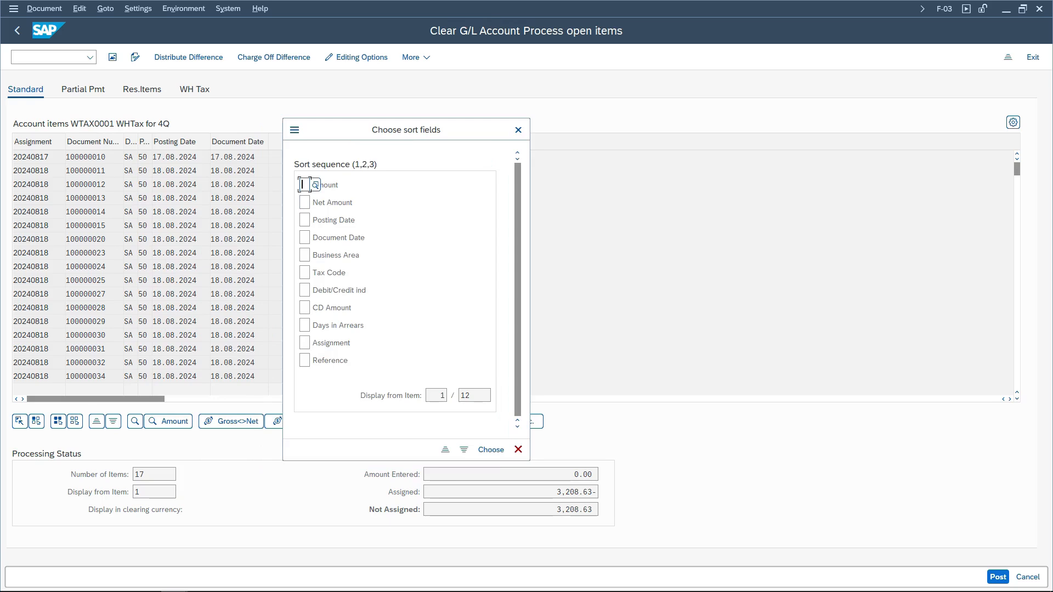
pyautogui.press('pagedown')
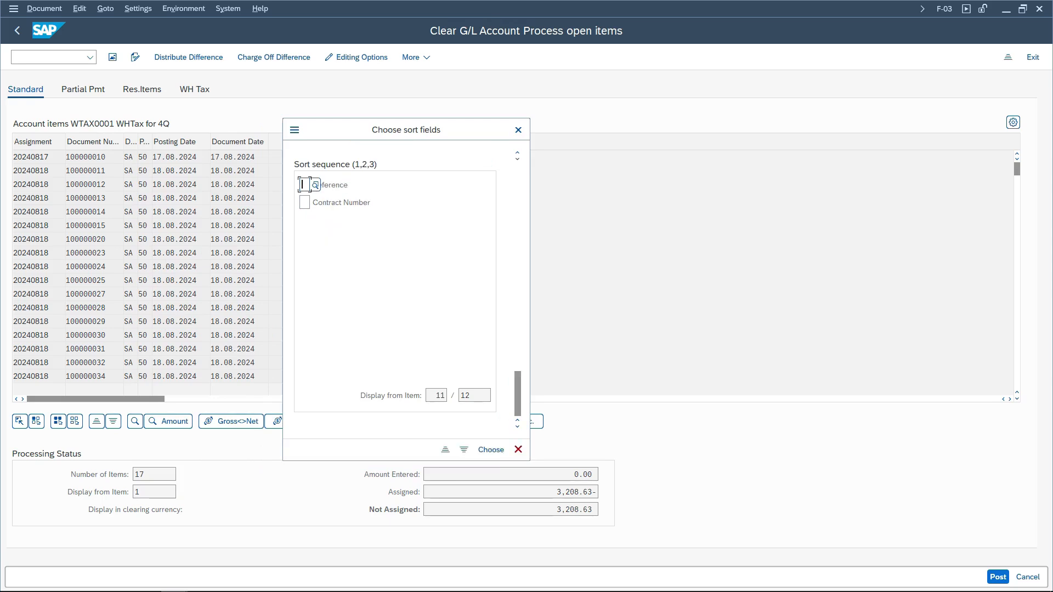
pyautogui.press('pageup')
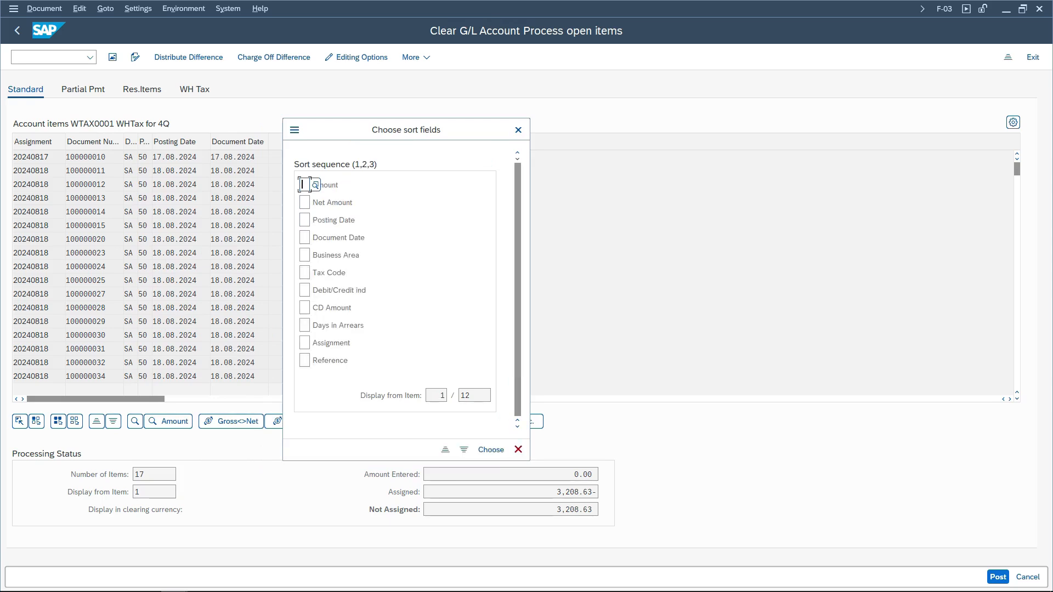
pyautogui.click(518, 450)
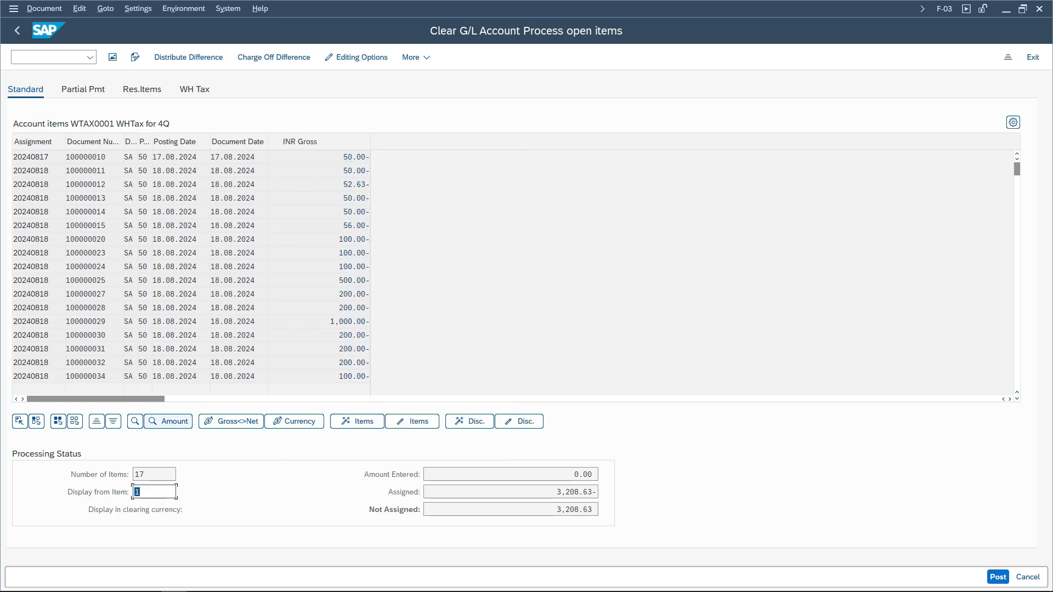
# - Review the available search criteria for the open items and close the dialog without searching
pyautogui.click(134, 422)
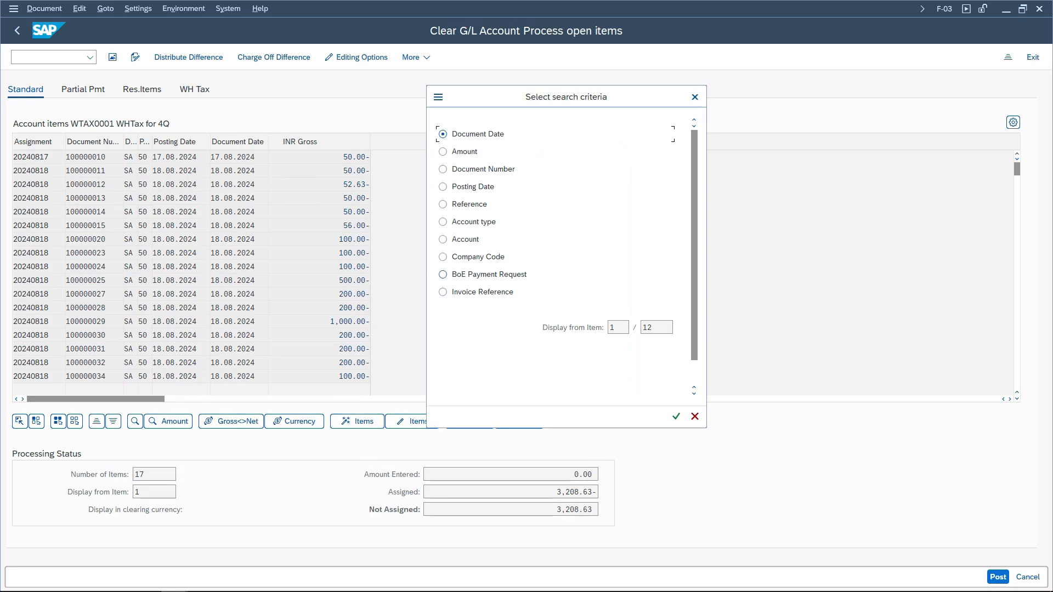
pyautogui.click(549, 328)
pyautogui.scroll(-4, 554, 263)
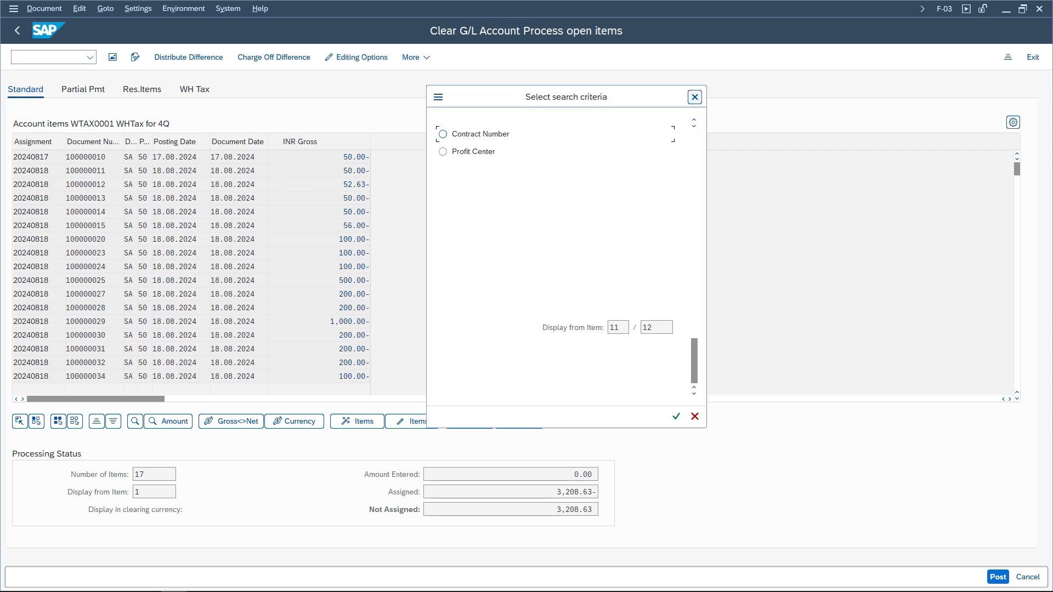
pyautogui.click(695, 97)
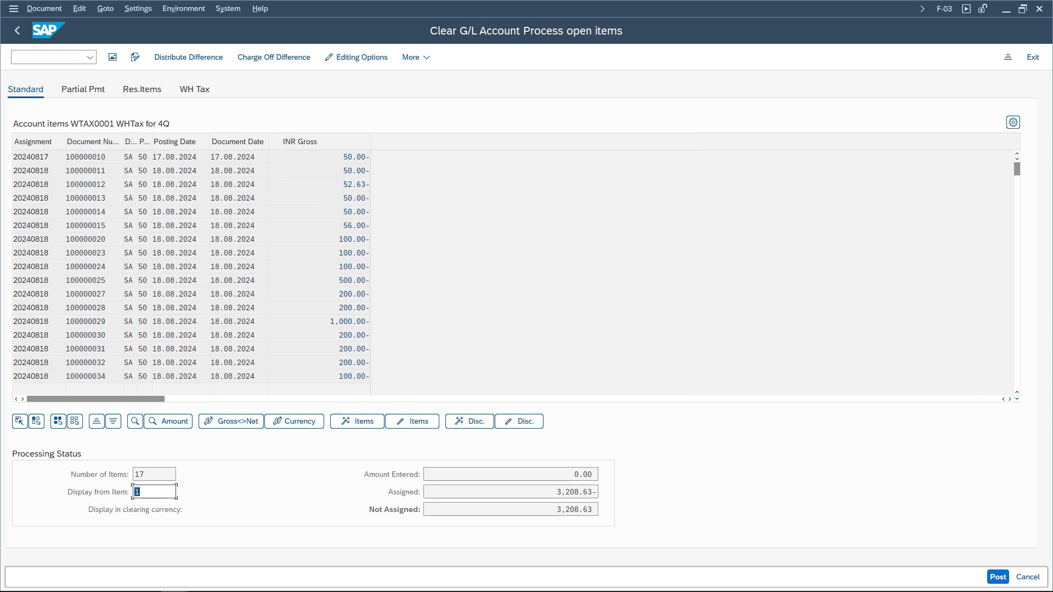
# - Open the SAP Reference IMG through transaction SPRO
pyautogui.click(54, 57)
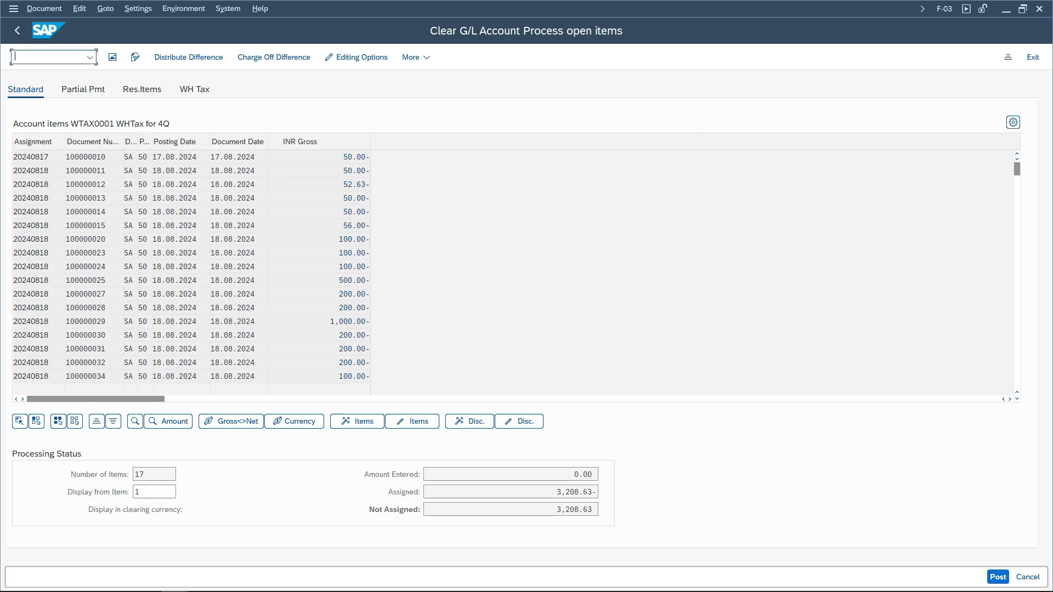
pyautogui.write('/nspro')
pyautogui.press('Return')
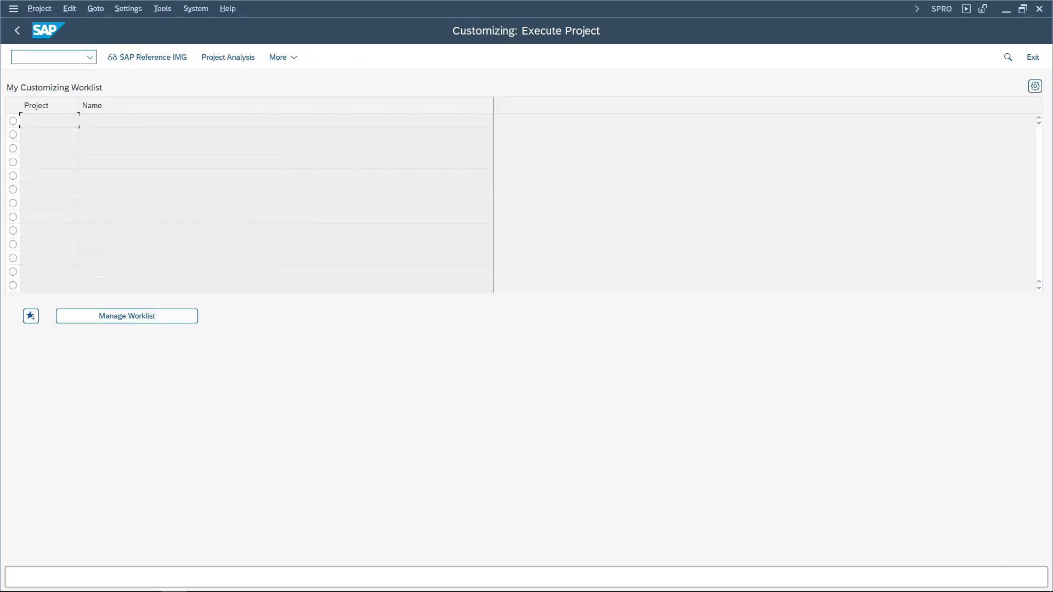
pyautogui.press('F5')
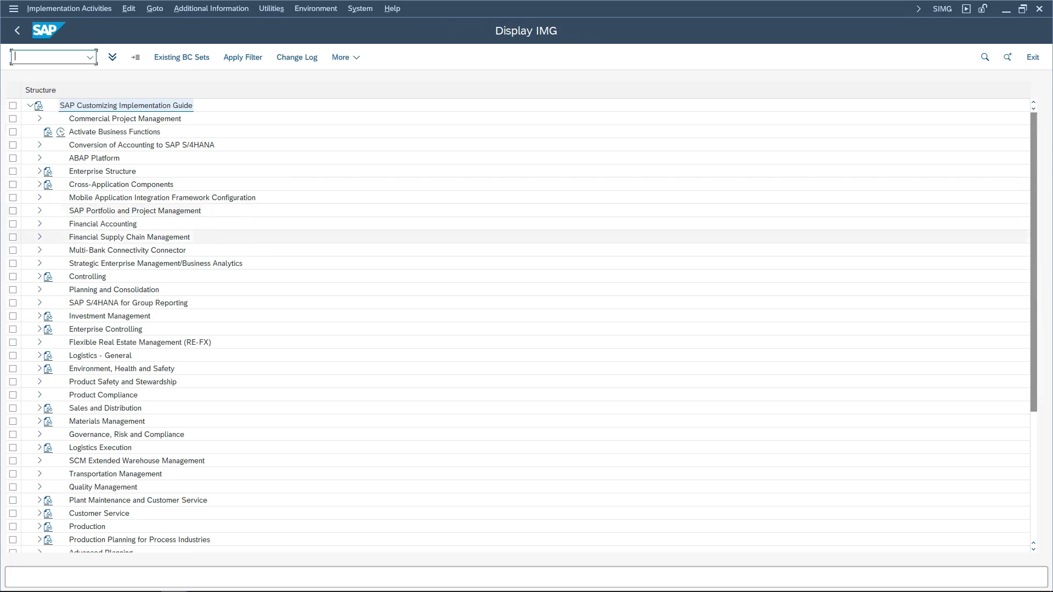
# - Expand Financial Accounting down to Manual Outgoing Payments > Make Settings for Processing Open Items
pyautogui.doubleClick(132, 224)
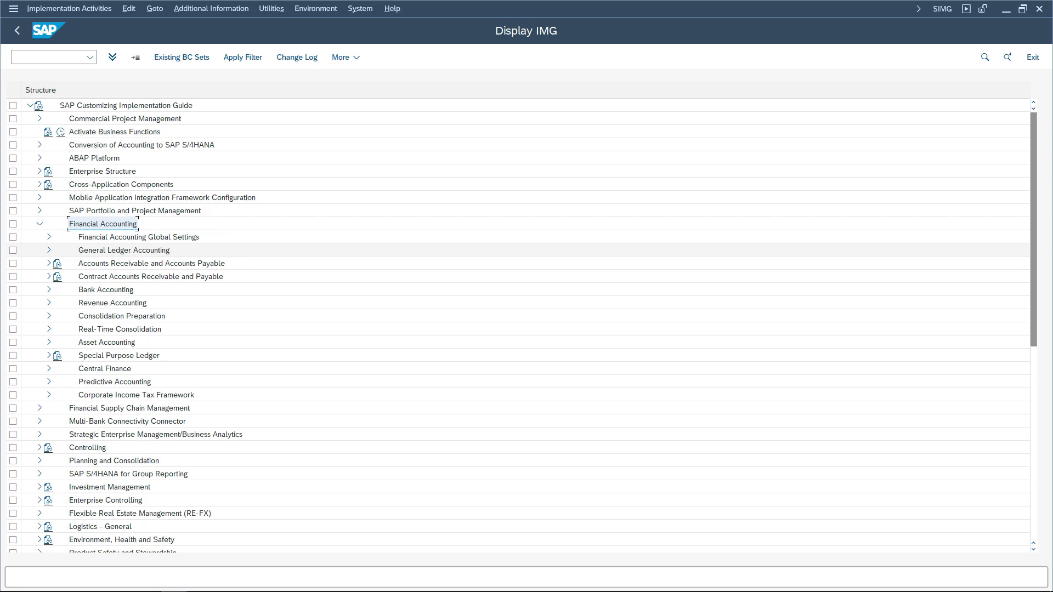
pyautogui.click(151, 263)
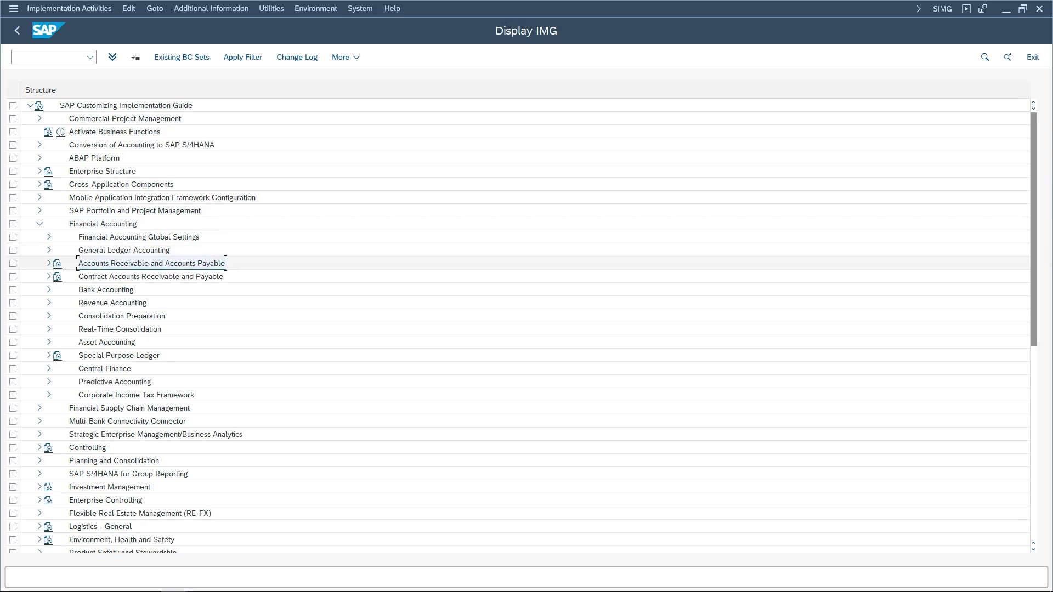
pyautogui.click(123, 303)
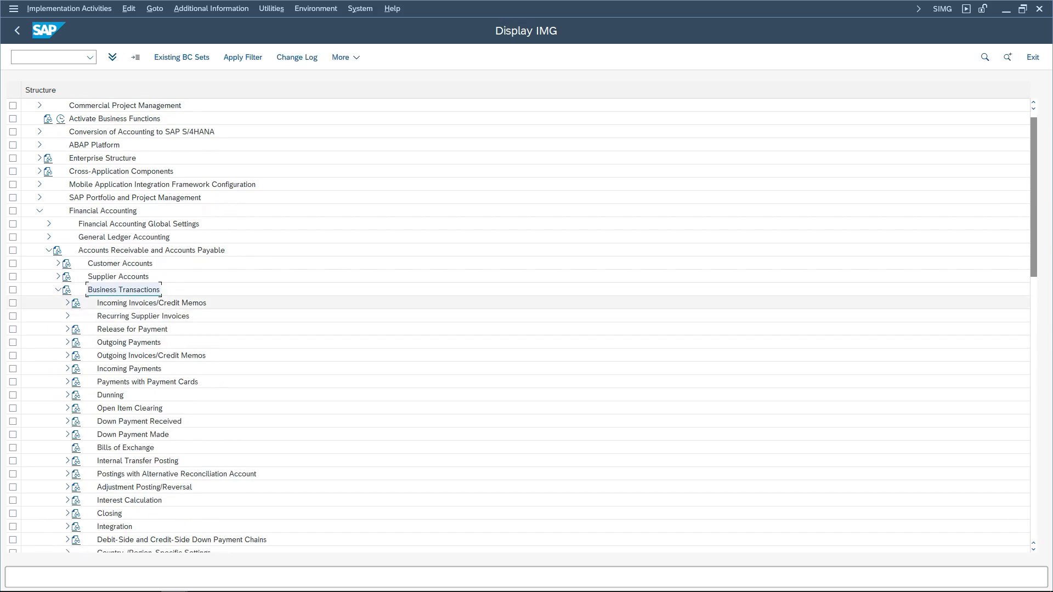
pyautogui.click(129, 342)
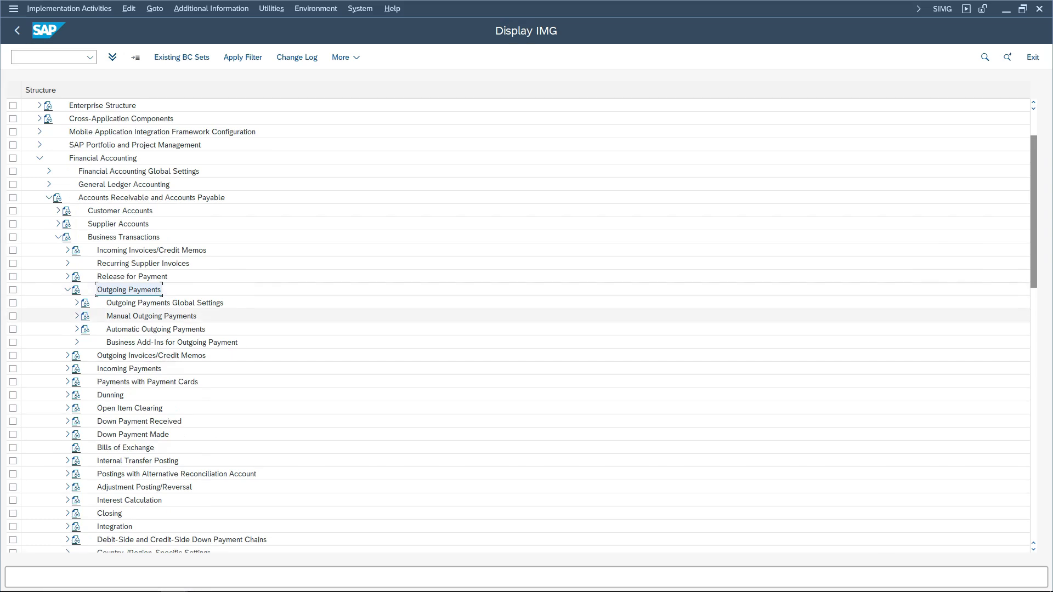
pyautogui.click(77, 316)
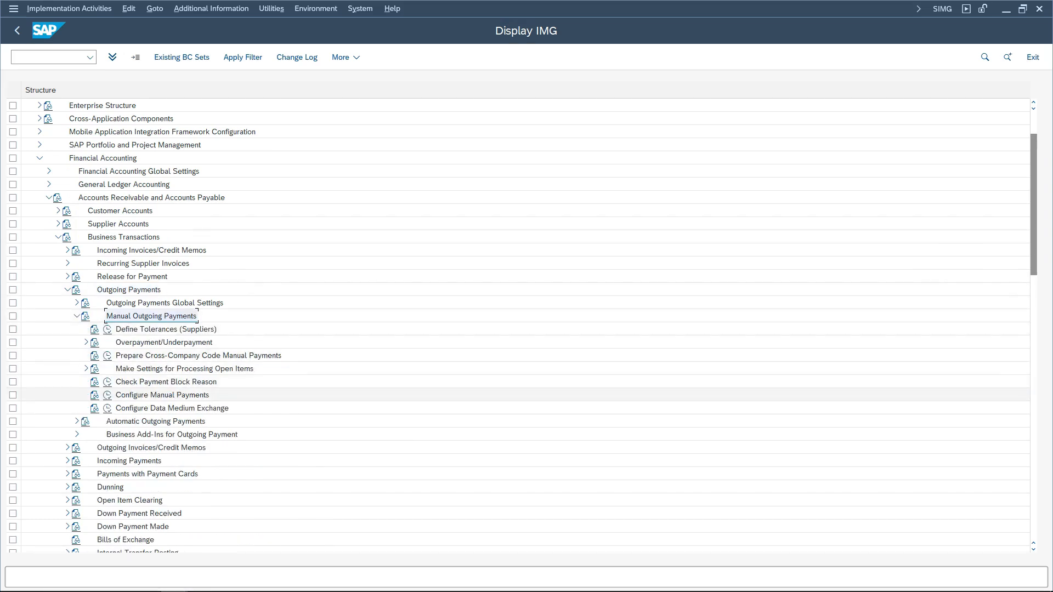
pyautogui.click(86, 368)
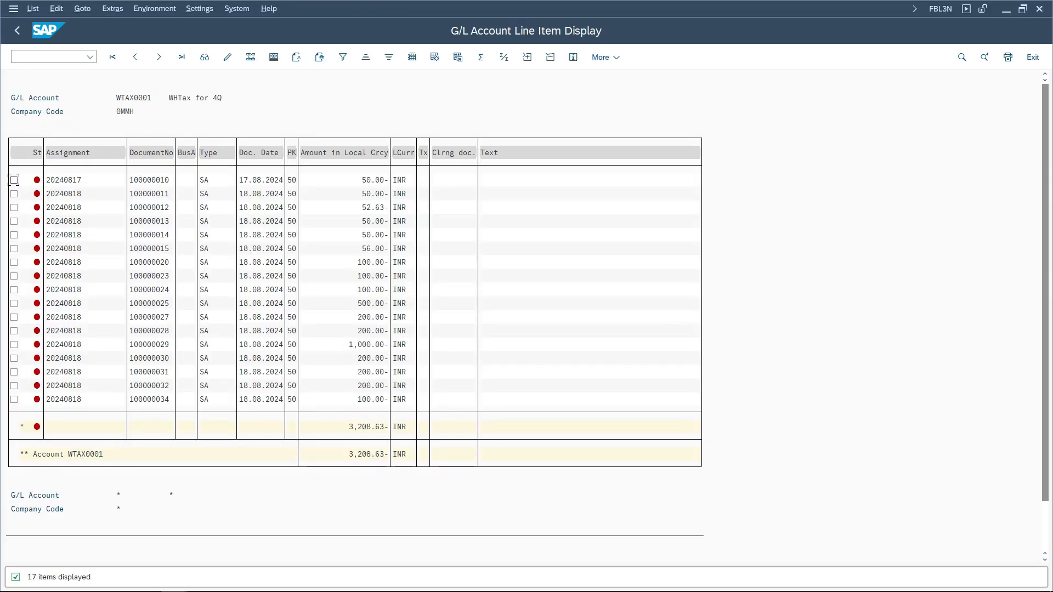
# - Switch sessions and display the open items of the pasted G/L account in Clear G/L Account
pyautogui.hotkey('alt', 'Tab')
pyautogui.write('of-03')
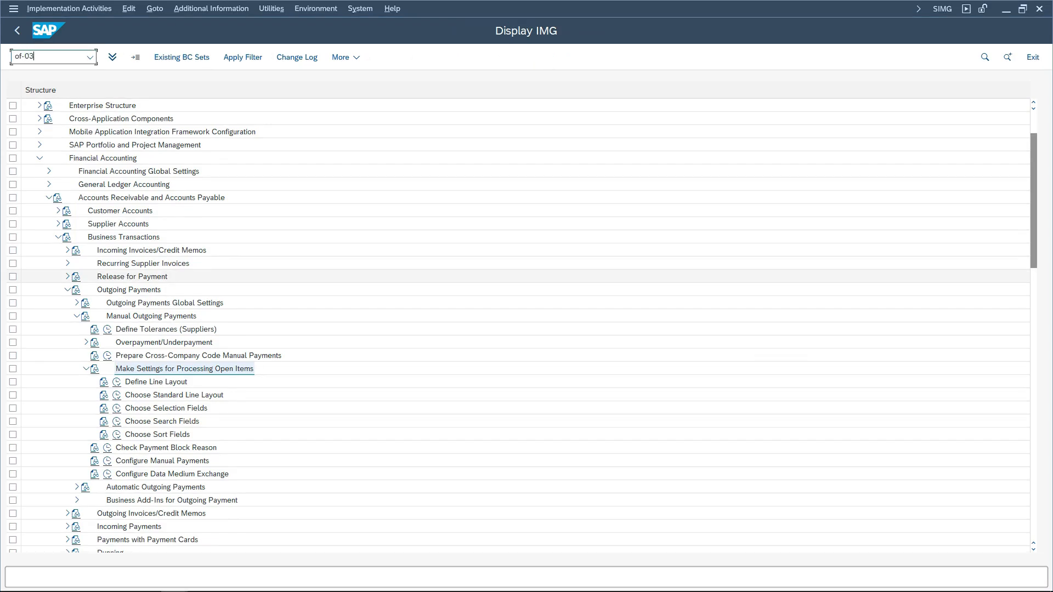
pyautogui.press('Return')
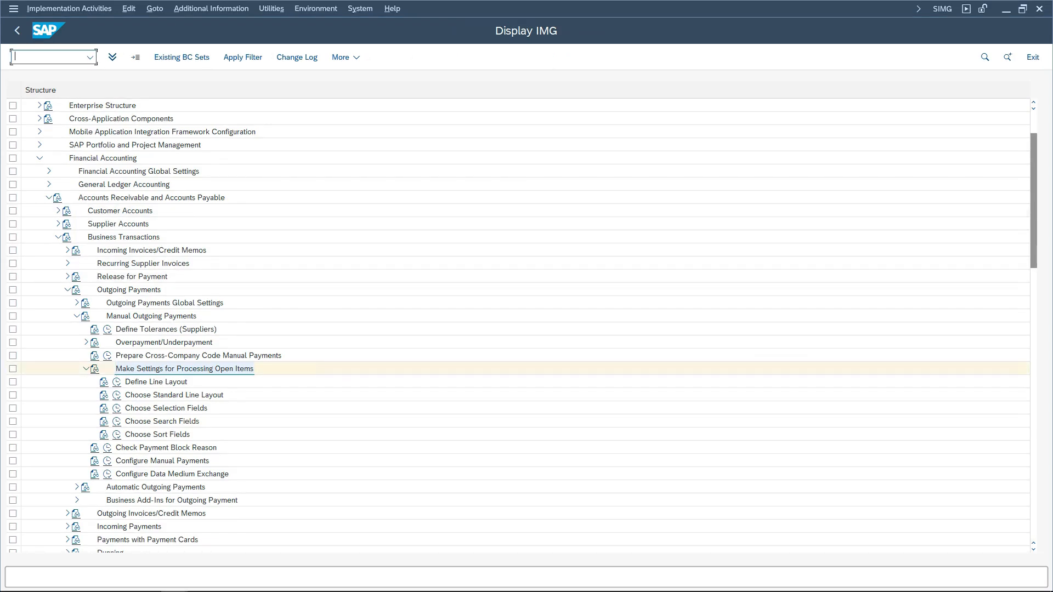
pyautogui.write('fbl3n')
pyautogui.press('Return')
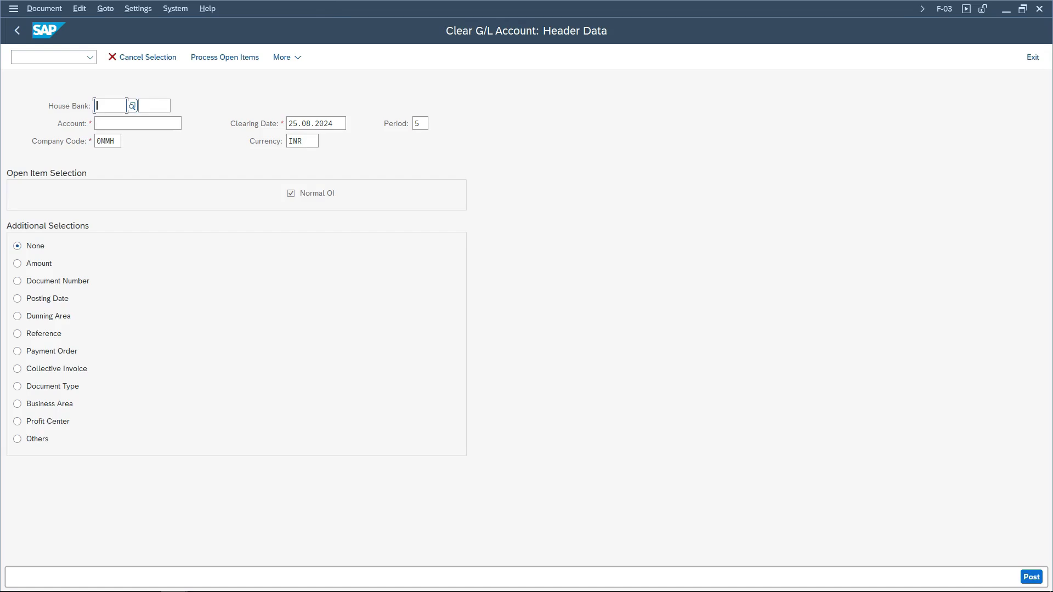
pyautogui.click(137, 124)
pyautogui.write('WTAX0001')
pyautogui.press('Return')
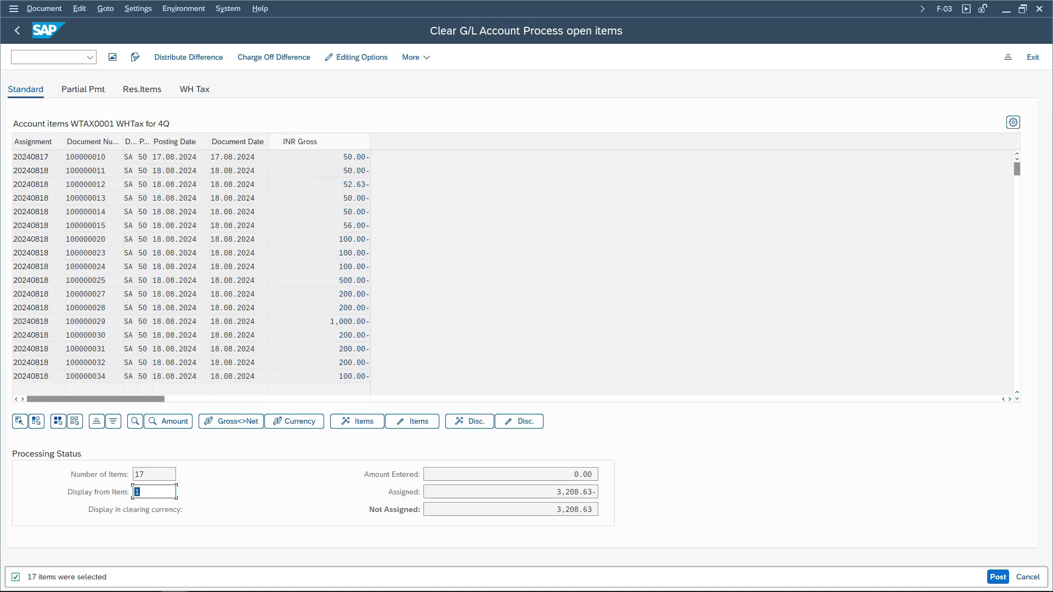
# - Open Define Line Layout in the IMG and display the fields of line layout K2
pyautogui.hotkey('alt', 'Tab')
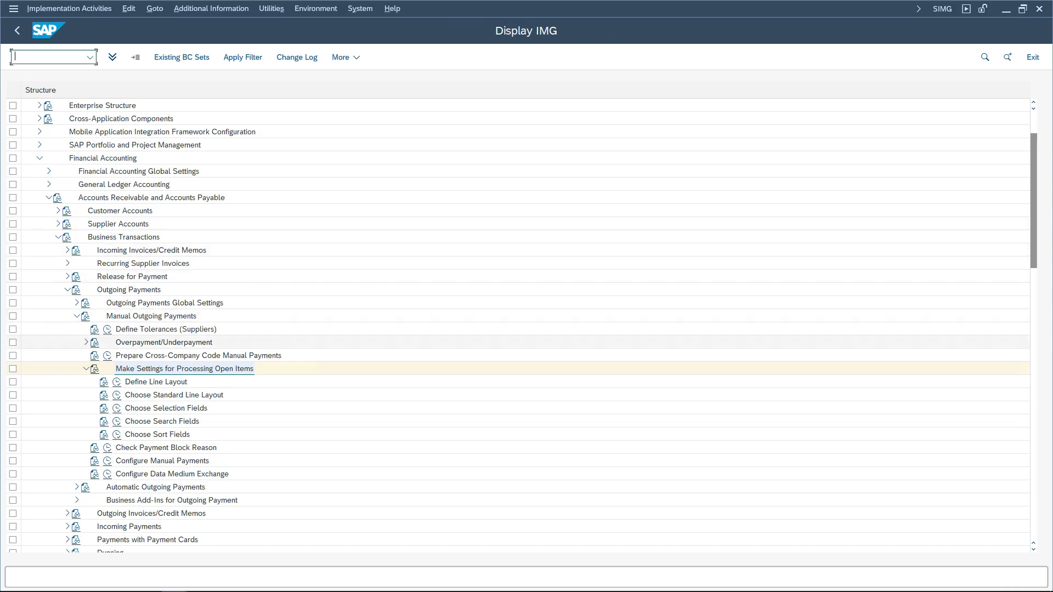
pyautogui.click(116, 382)
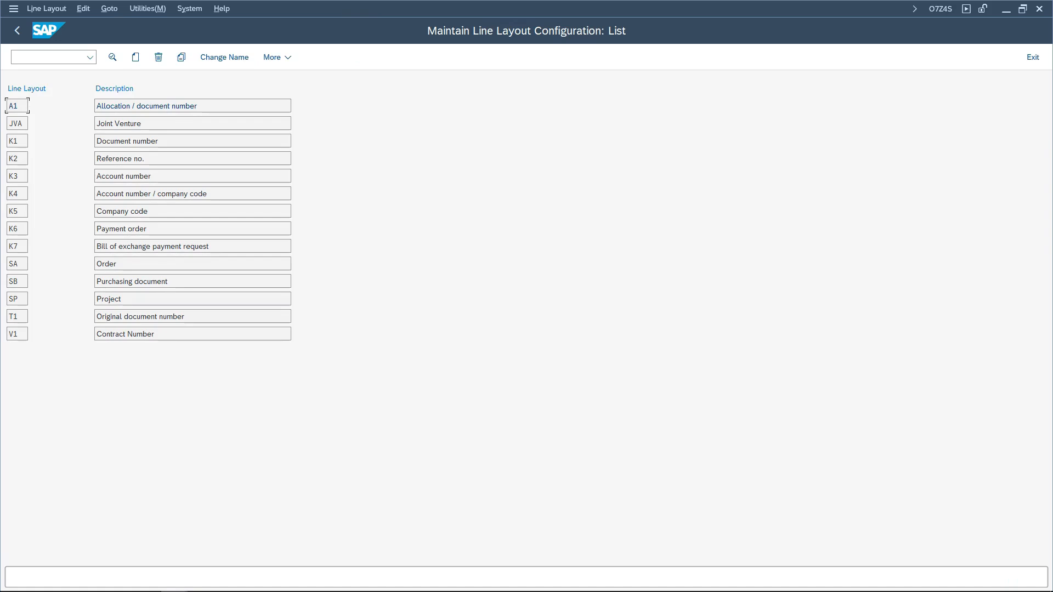
pyautogui.doubleClick(17, 158)
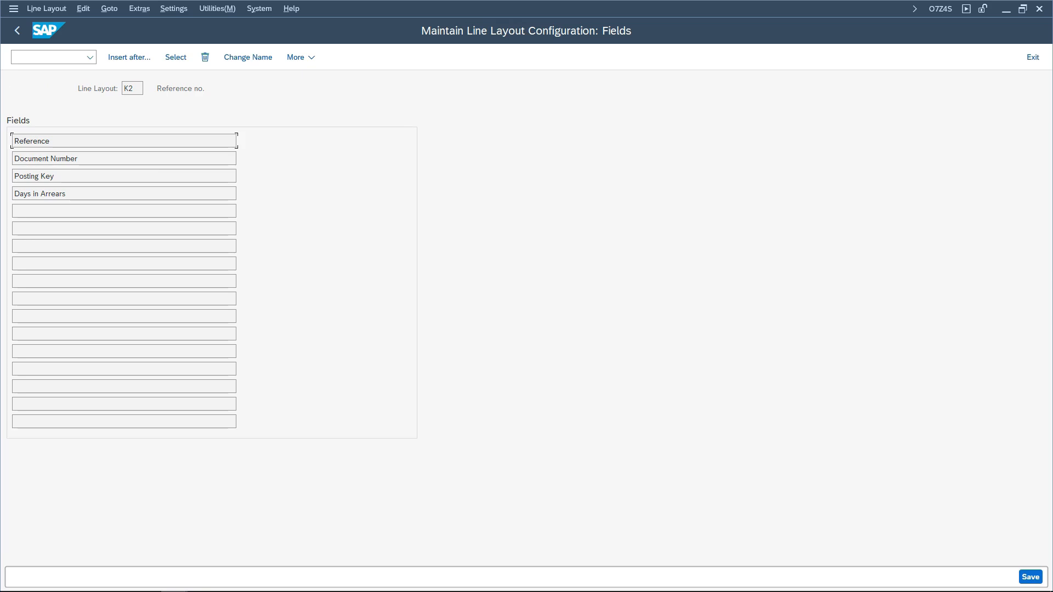
# - Open Choose Standard Line Layout and display the default line layout set for FB1S Clear G/L Account
pyautogui.press('F3')
pyautogui.press('F3')
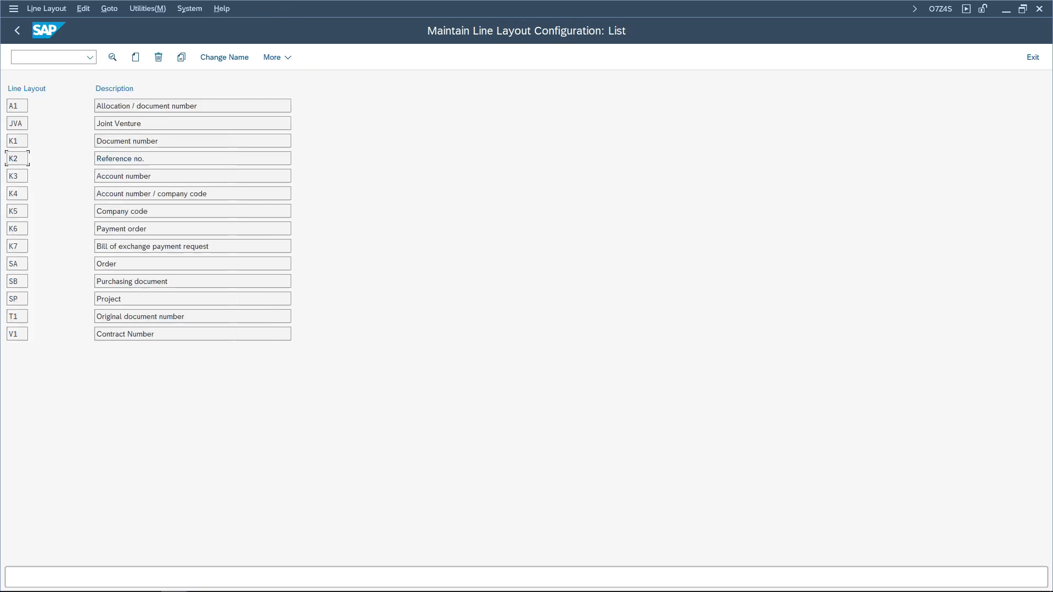
pyautogui.click(223, 393)
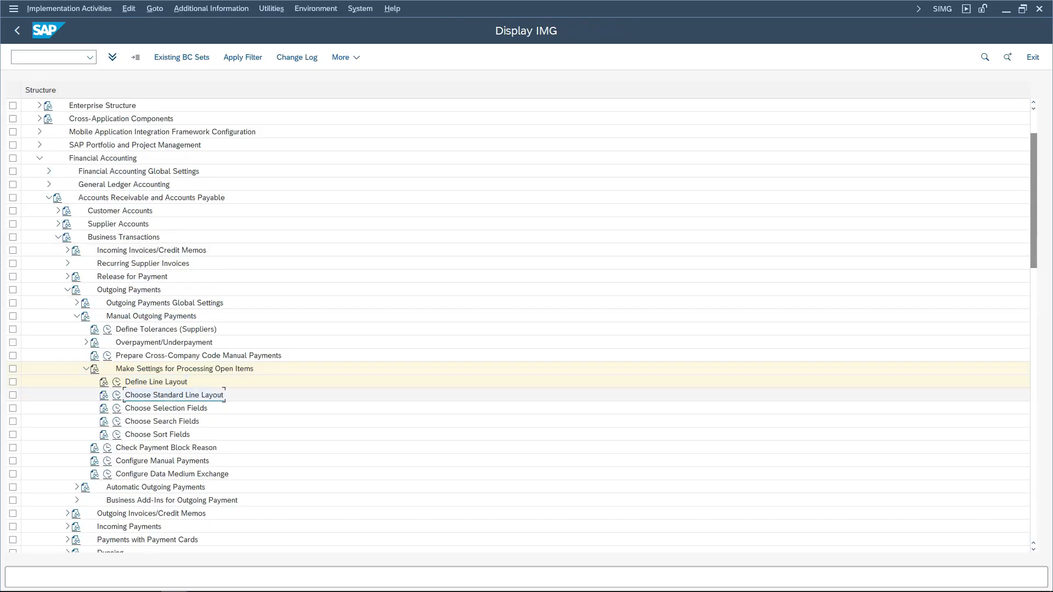
pyautogui.click(117, 395)
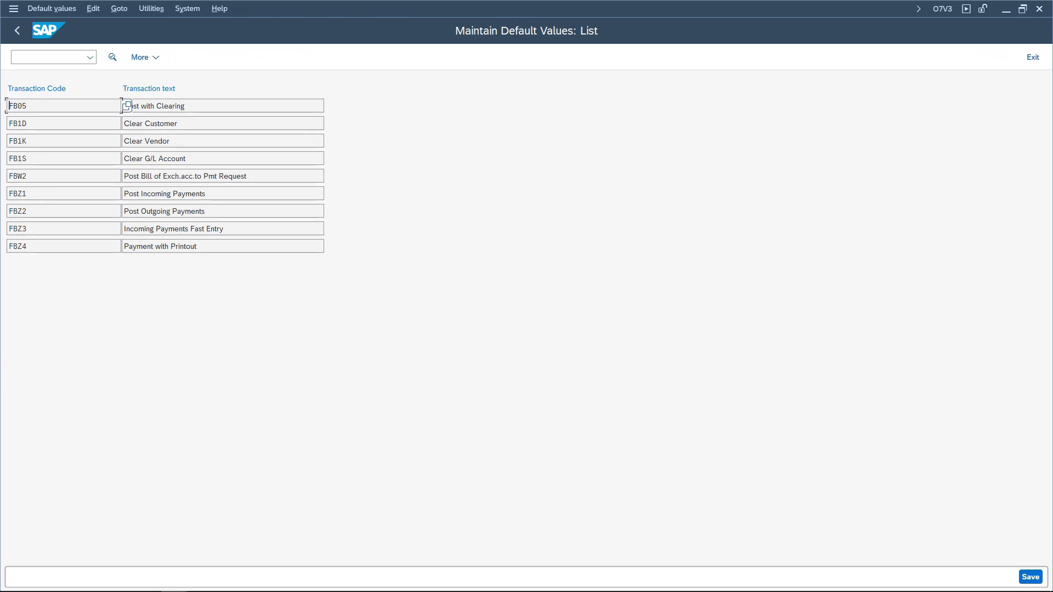
pyautogui.doubleClick(121, 106)
pyautogui.doubleClick(121, 123)
pyautogui.click(155, 106)
pyautogui.press('F2')
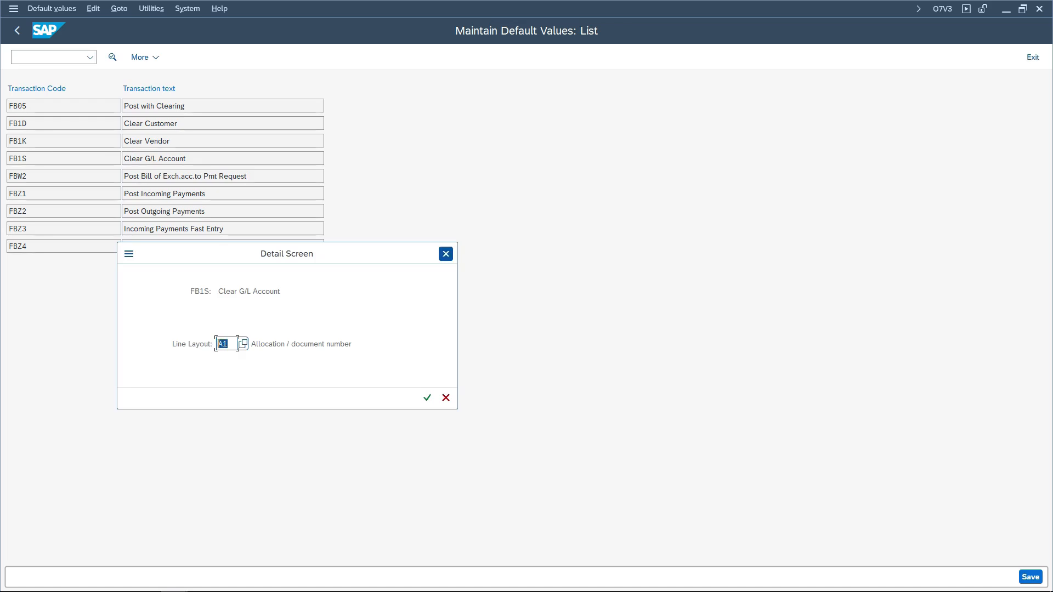
pyautogui.click(445, 253)
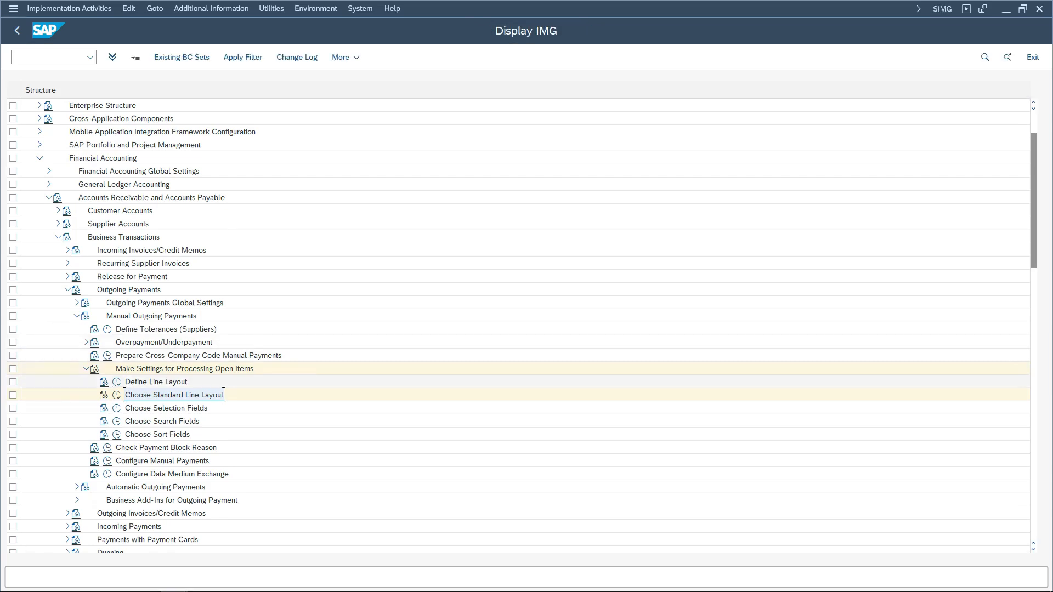
# - Display the fields of line layout A1 and browse the insertable field list with technical field names
pyautogui.click(116, 382)
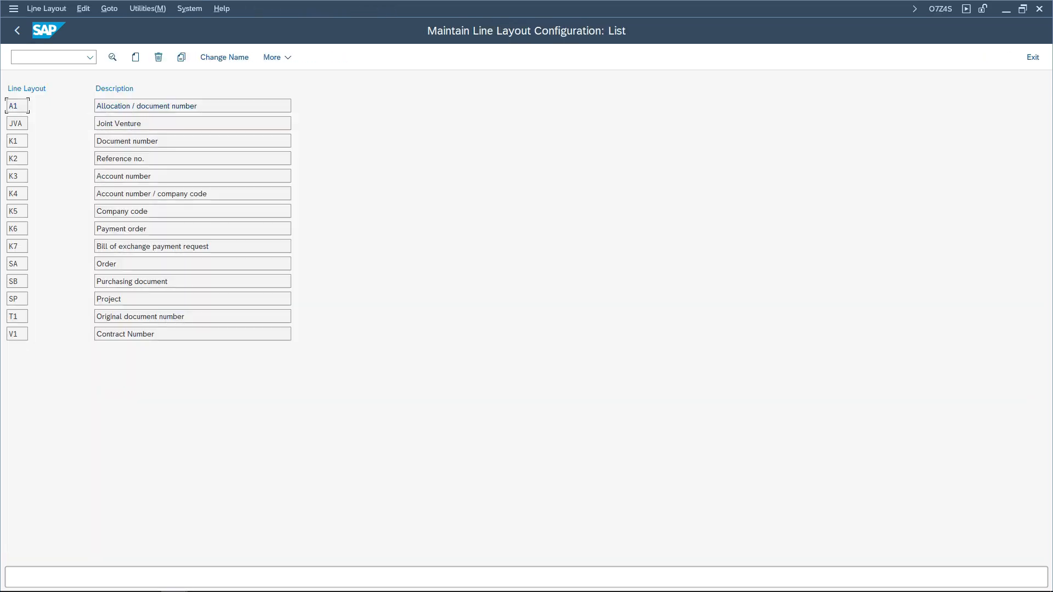
pyautogui.doubleClick(17, 106)
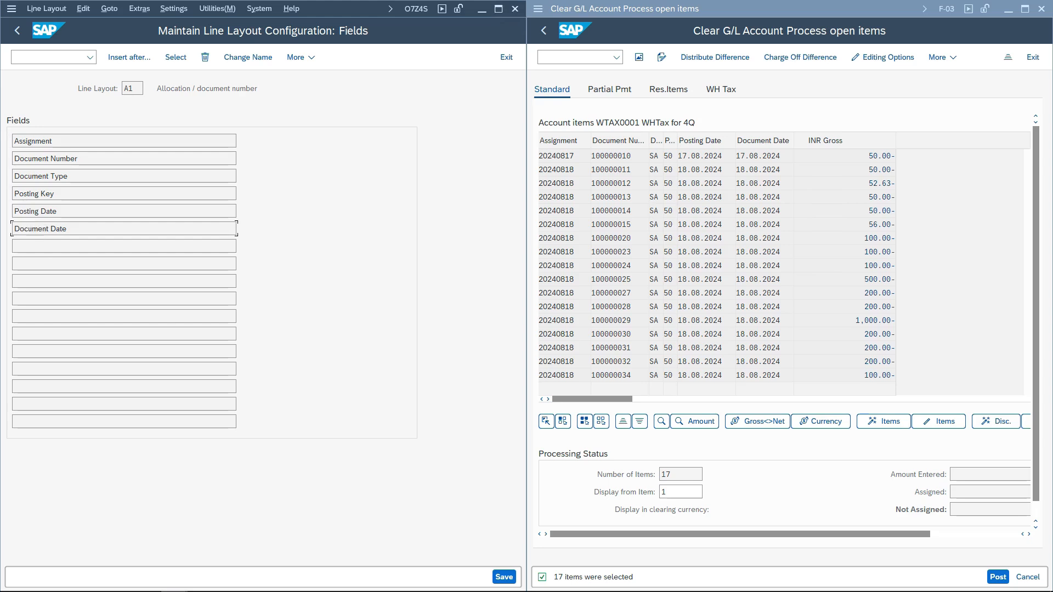
pyautogui.click(129, 57)
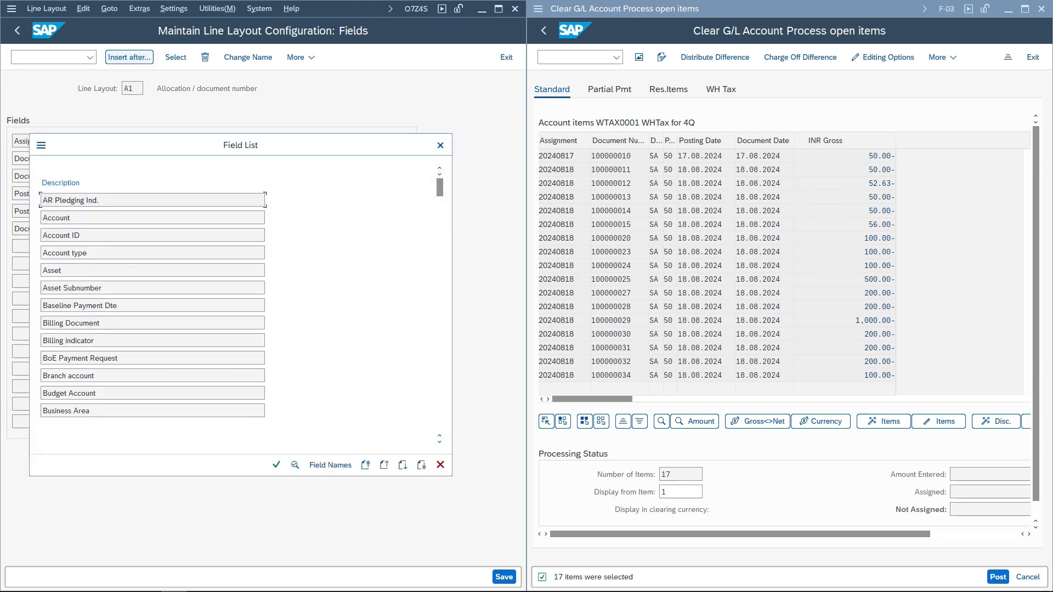
pyautogui.scroll(-3, 240, 306)
pyautogui.scroll(-4, 153, 305)
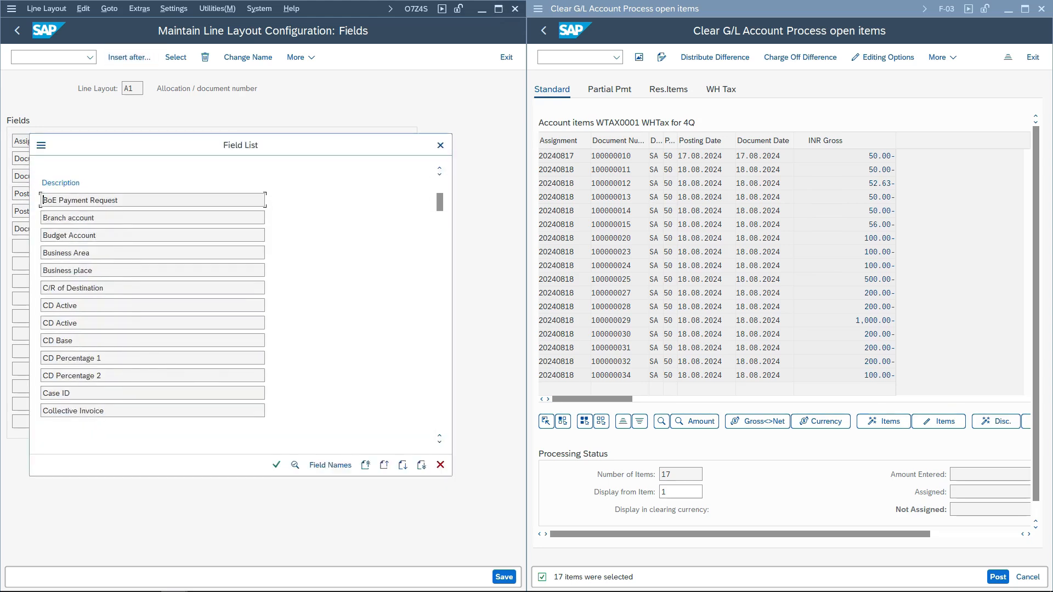
pyautogui.scroll(-4, 152, 305)
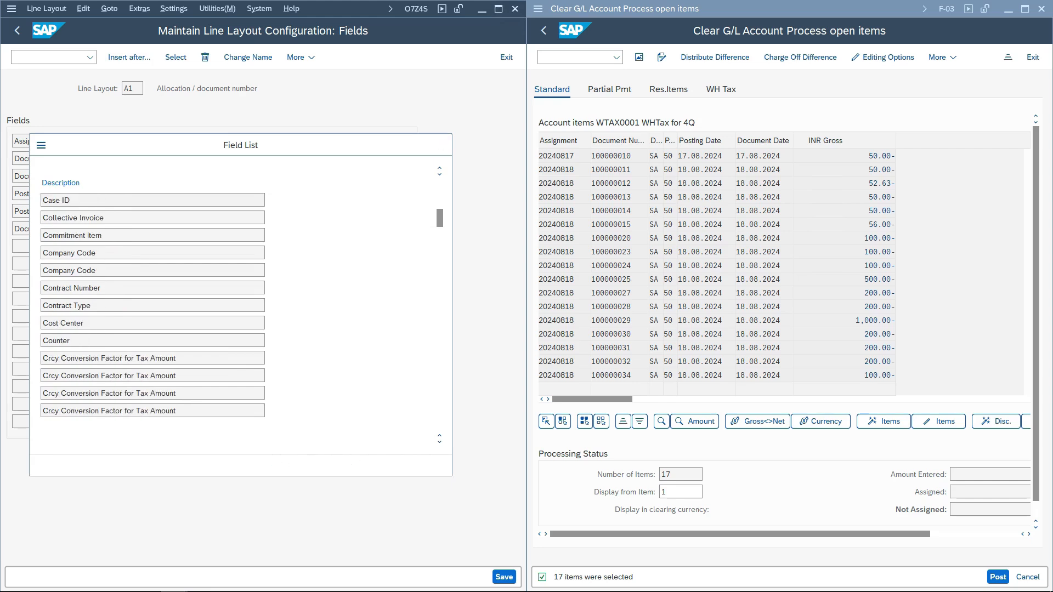
pyautogui.scroll(-10, 153, 306)
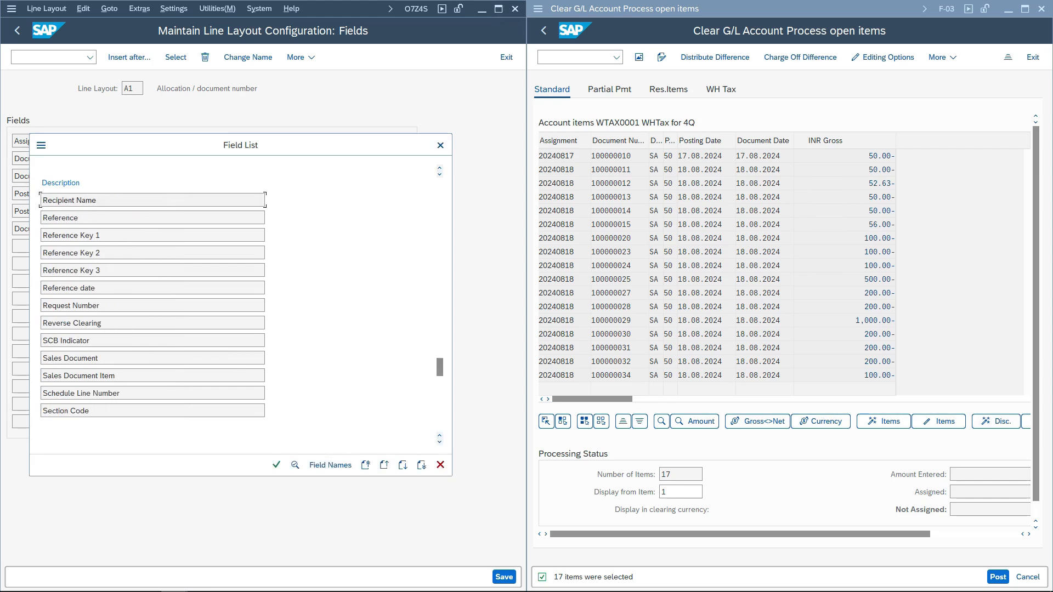
pyautogui.scroll(-8, 153, 305)
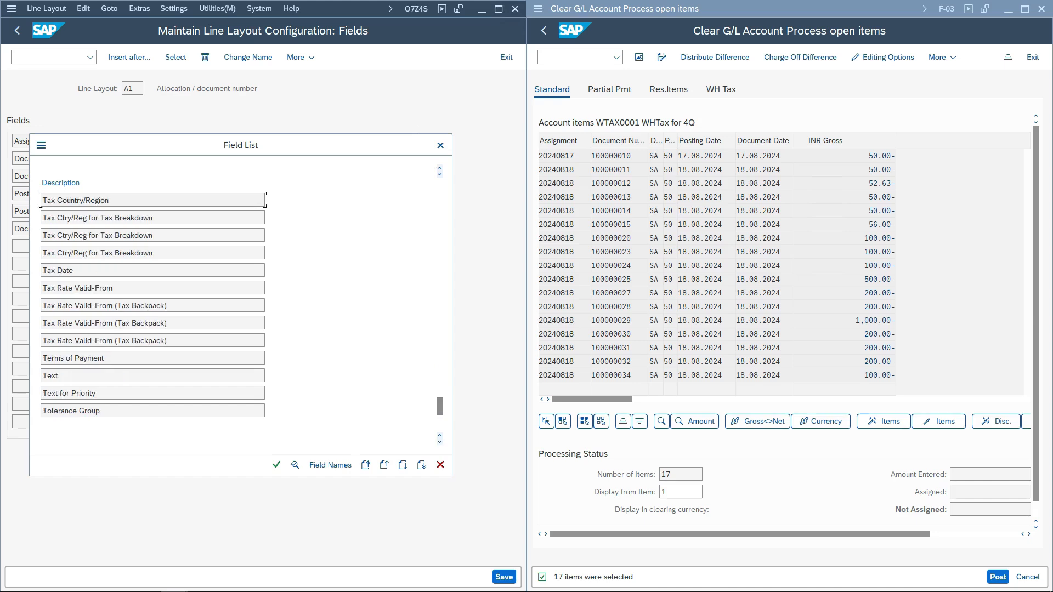
pyautogui.scroll(-3, 153, 306)
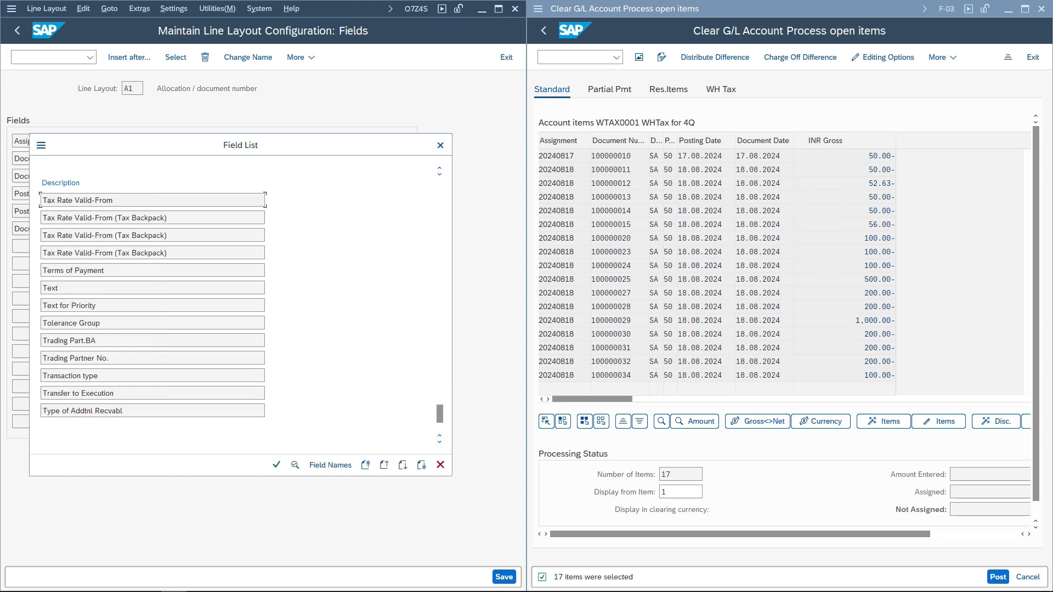
pyautogui.scroll(-1, 153, 306)
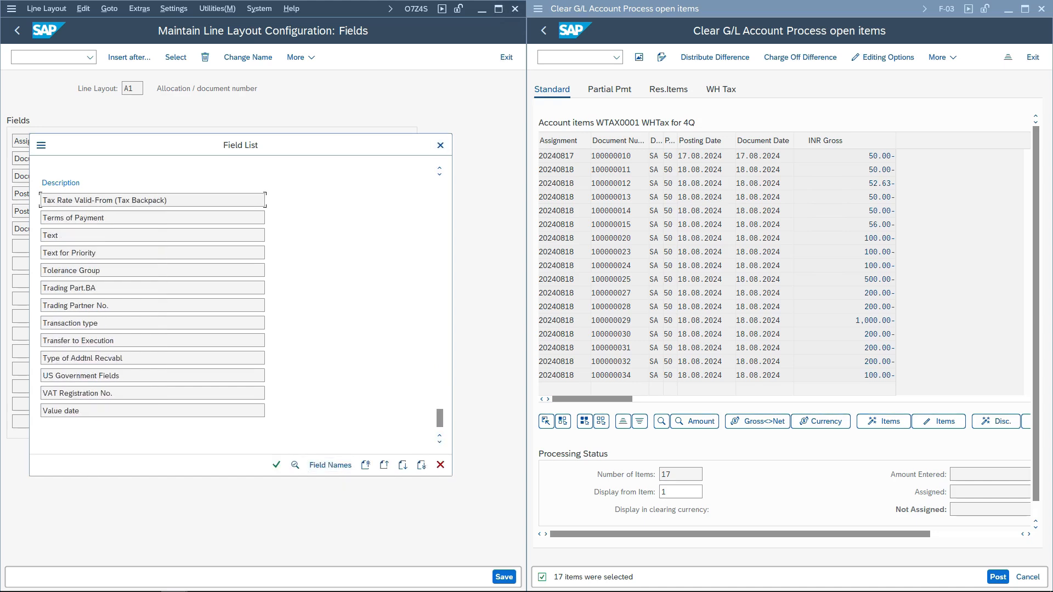
pyautogui.click(330, 465)
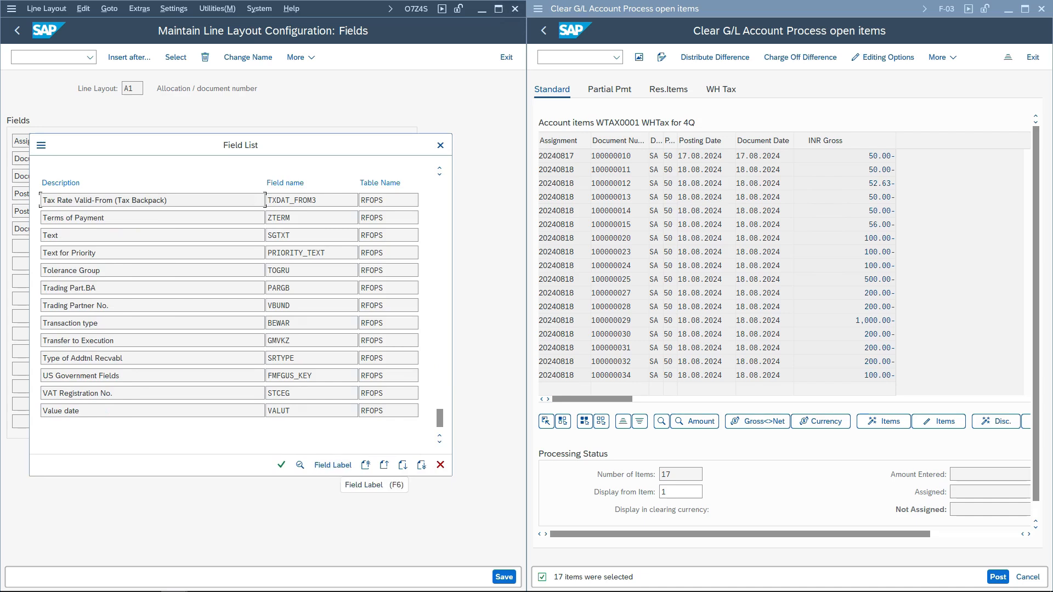
pyautogui.moveTo(386, 410); pyautogui.dragTo(361, 358)
pyautogui.moveTo(440, 418); pyautogui.dragTo(440, 187)
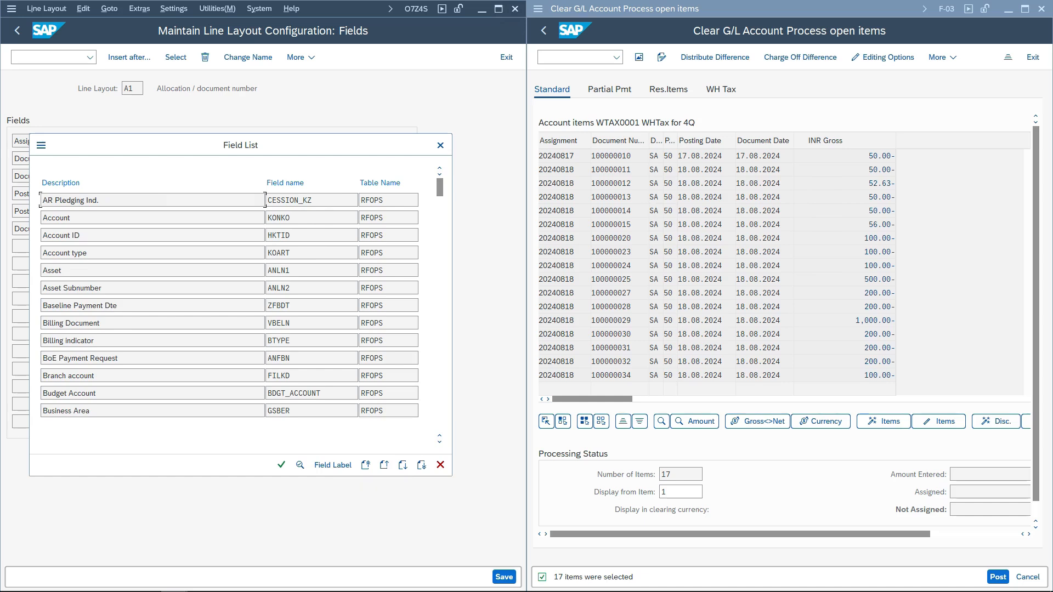
pyautogui.click(439, 145)
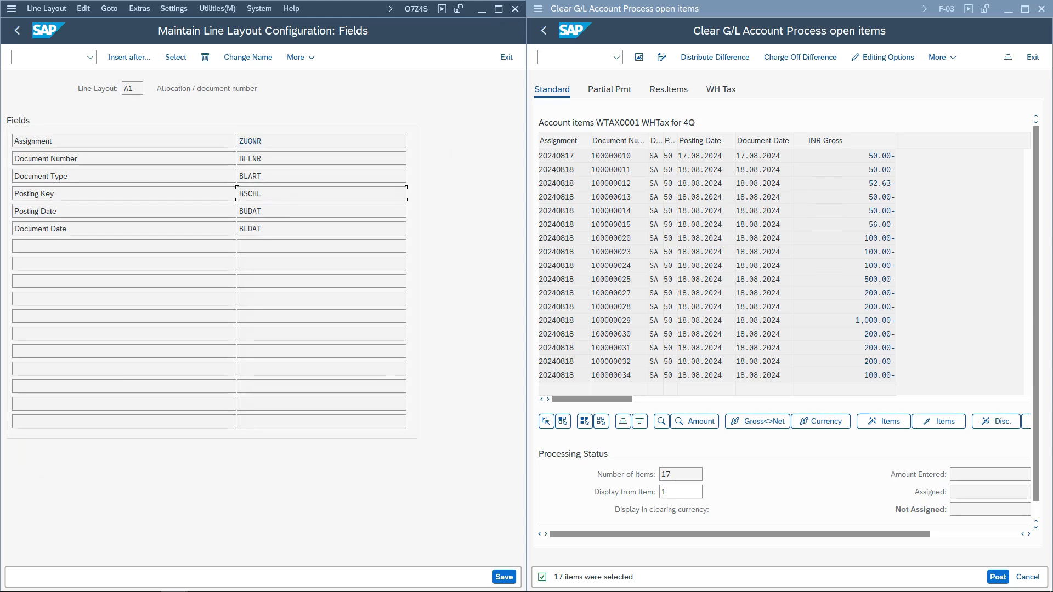
# - Close line layout maintenance and return to the IMG settings for processing open items
pyautogui.press('F3')
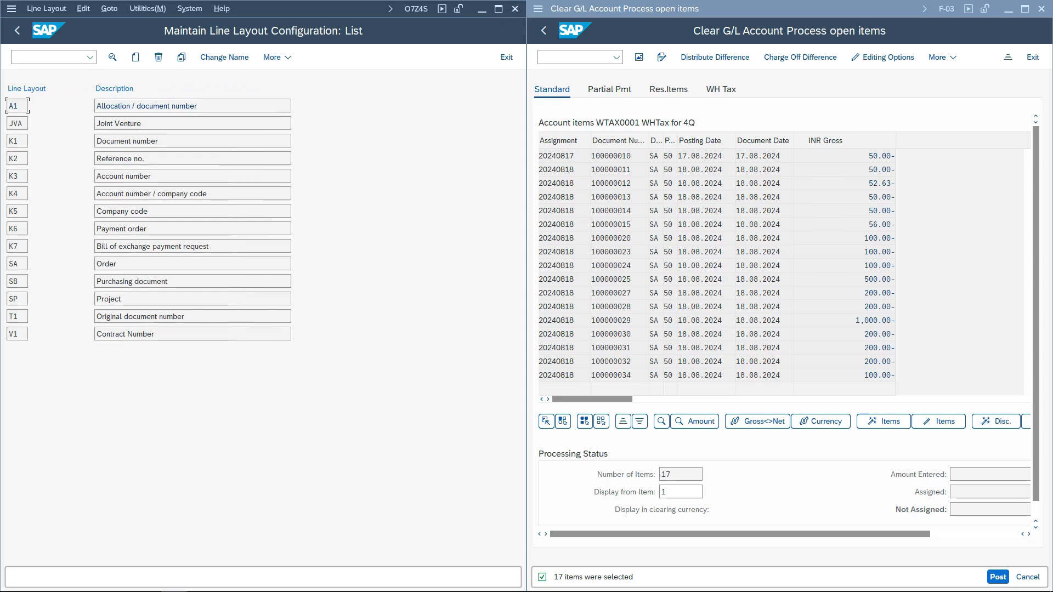
pyautogui.press('F3')
pyautogui.click(174, 395)
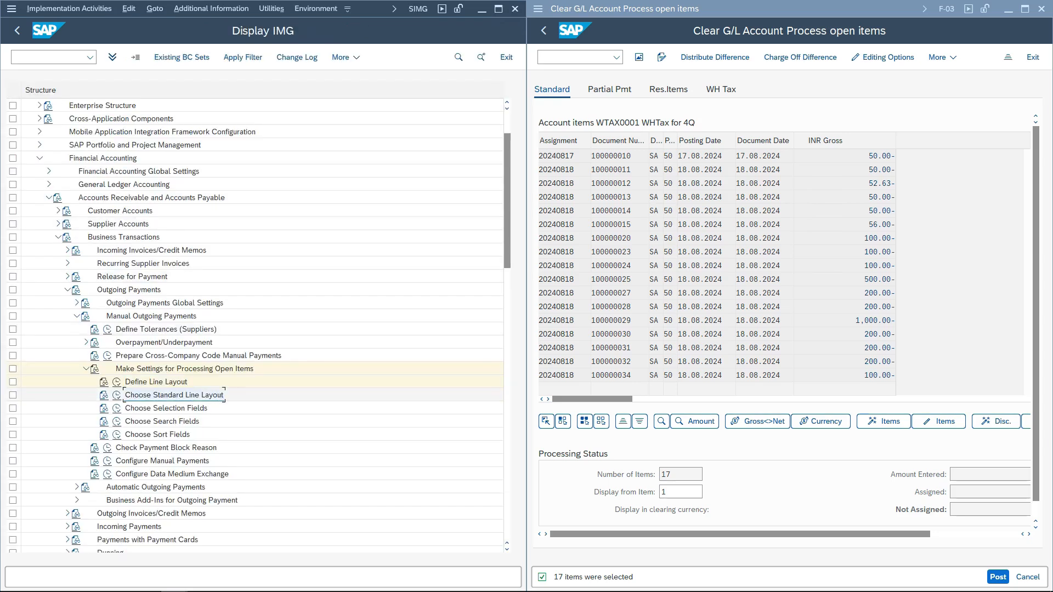
pyautogui.click(166, 408)
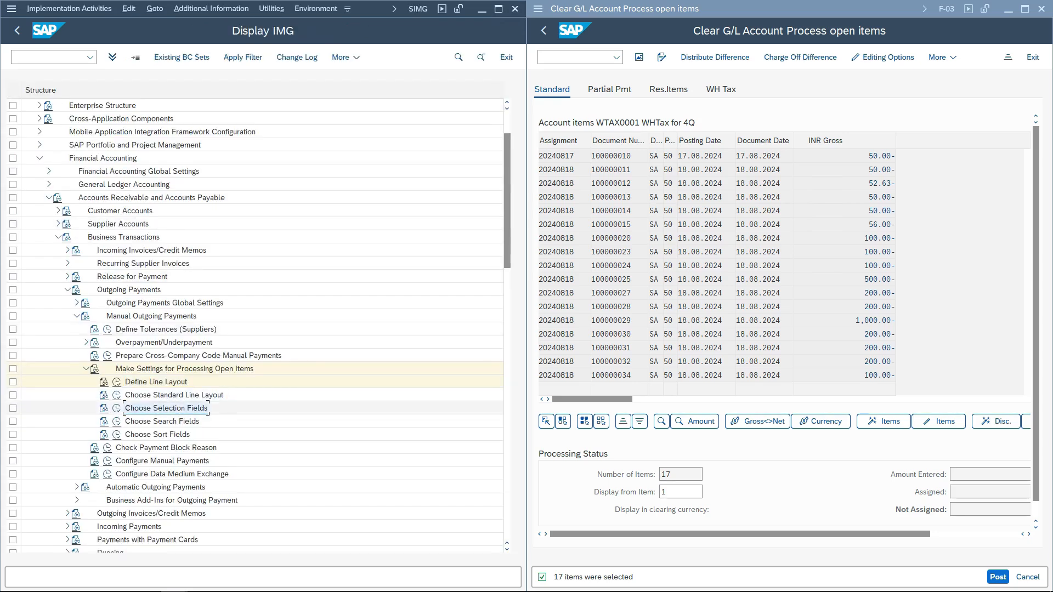
# - Restart Clear G/L Account with the pasted G/L account and page through the Others selection criteria
pyautogui.click(680, 492)
pyautogui.press('F3')
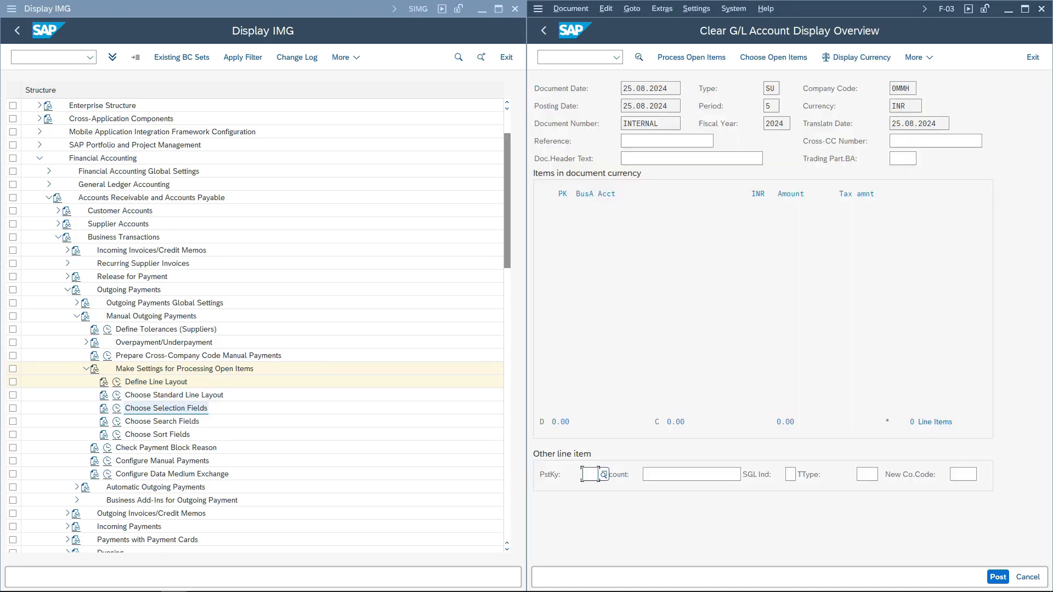
pyautogui.press('F3')
pyautogui.click(753, 305)
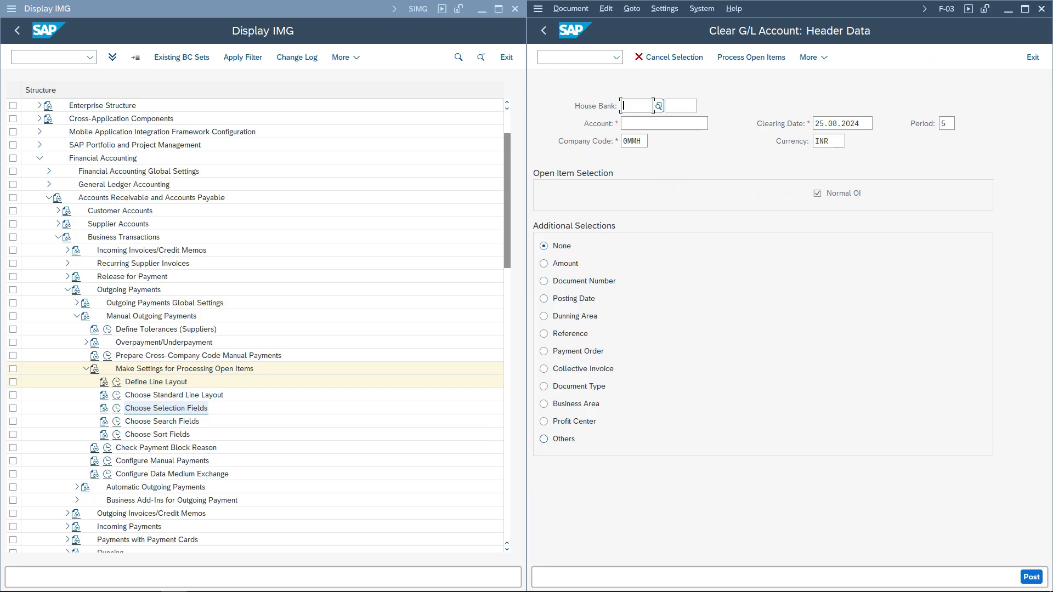
pyautogui.click(706, 124)
pyautogui.write('WTAX0001')
pyautogui.press('Return')
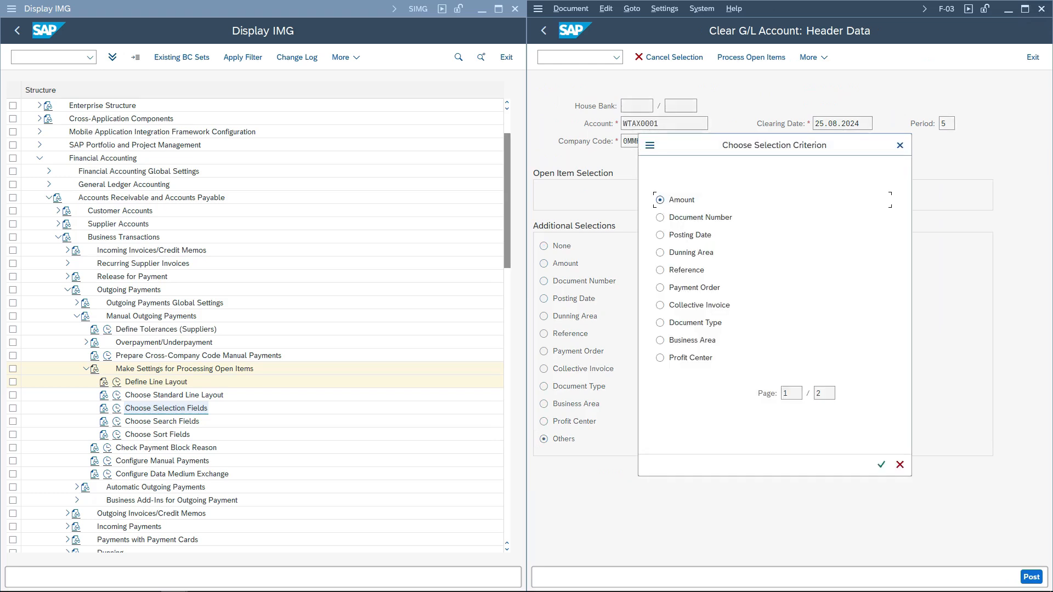
pyautogui.press('pagedown')
pyautogui.press('pageup')
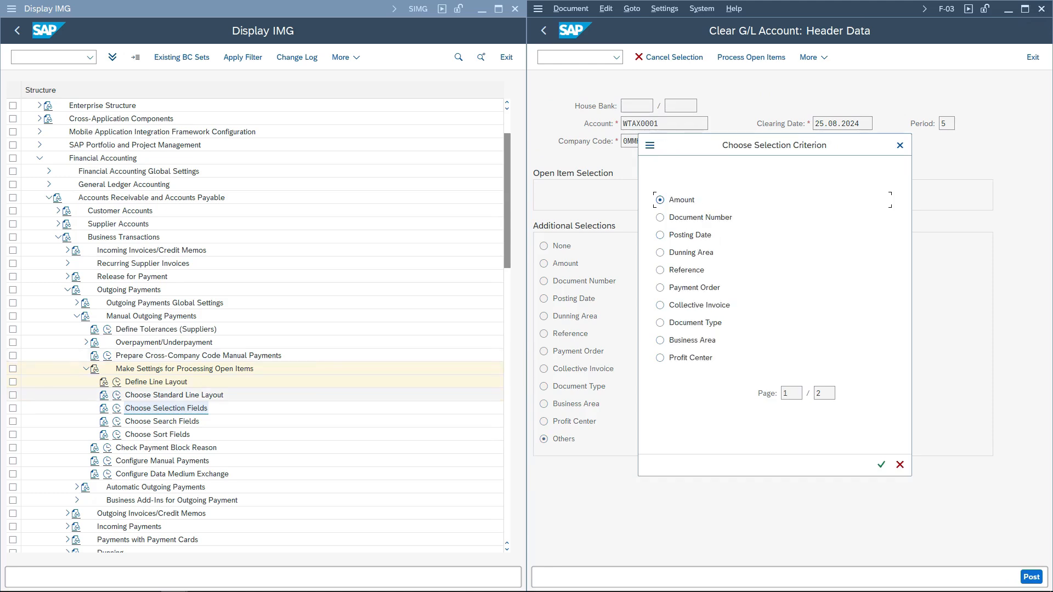
# - Open Choose Selection Fields and compare the clearing selection terms with the Others selection criteria
pyautogui.click(116, 408)
pyautogui.click(116, 408)
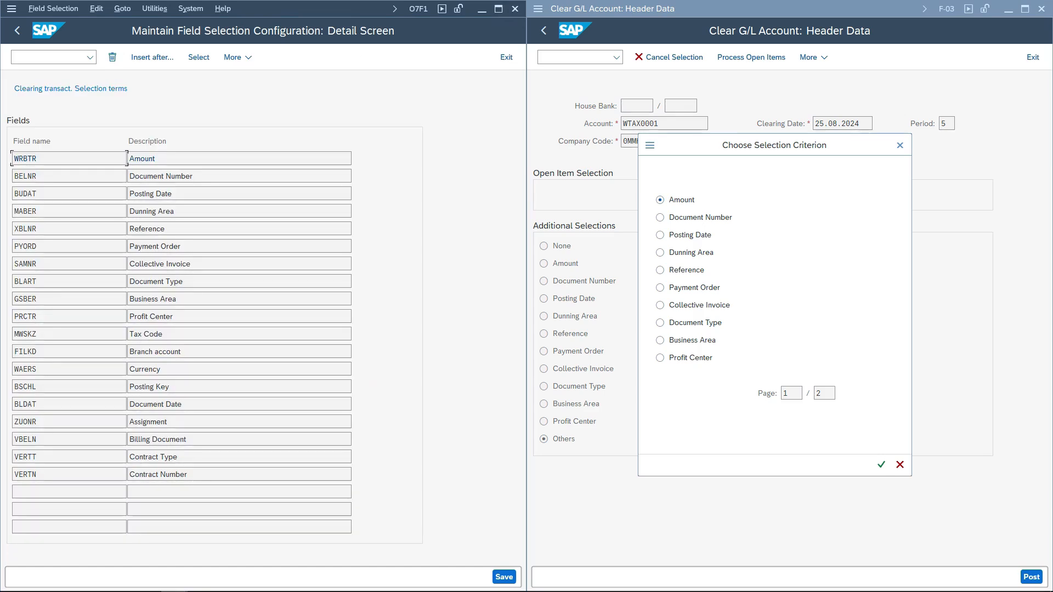
pyautogui.moveTo(156, 159); pyautogui.dragTo(130, 158)
pyautogui.click(690, 323)
pyautogui.press('pagedown')
pyautogui.click(183, 404)
pyautogui.moveTo(188, 474); pyautogui.dragTo(129, 474)
pyautogui.hotkey('shift', 'Tab')
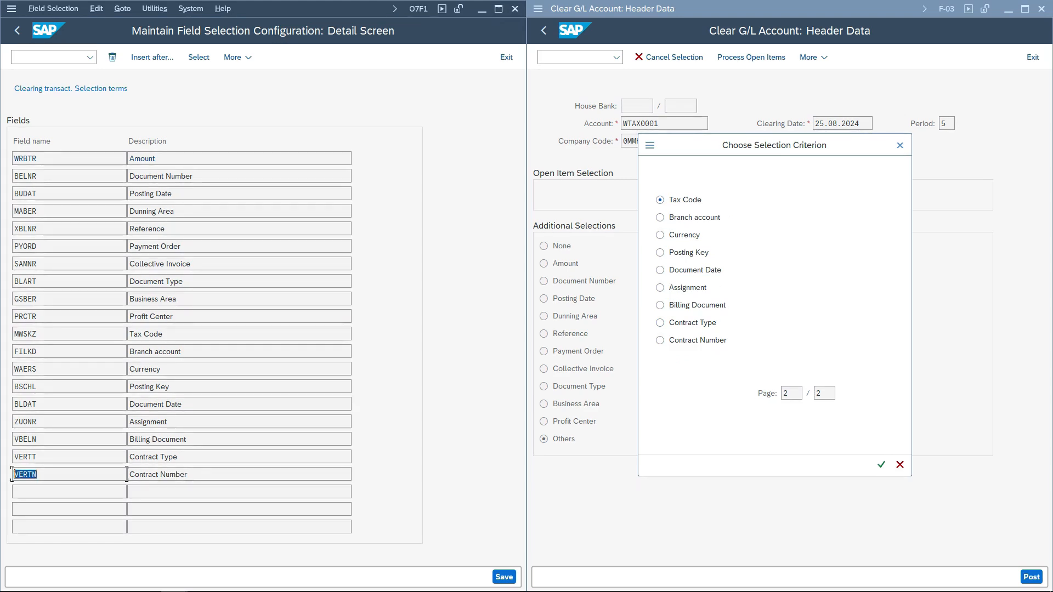
# - Insert field PRCTR after VERTN in the clearing selection fields and save
pyautogui.click(23, 475)
pyautogui.doubleClick(28, 474)
pyautogui.click(152, 57)
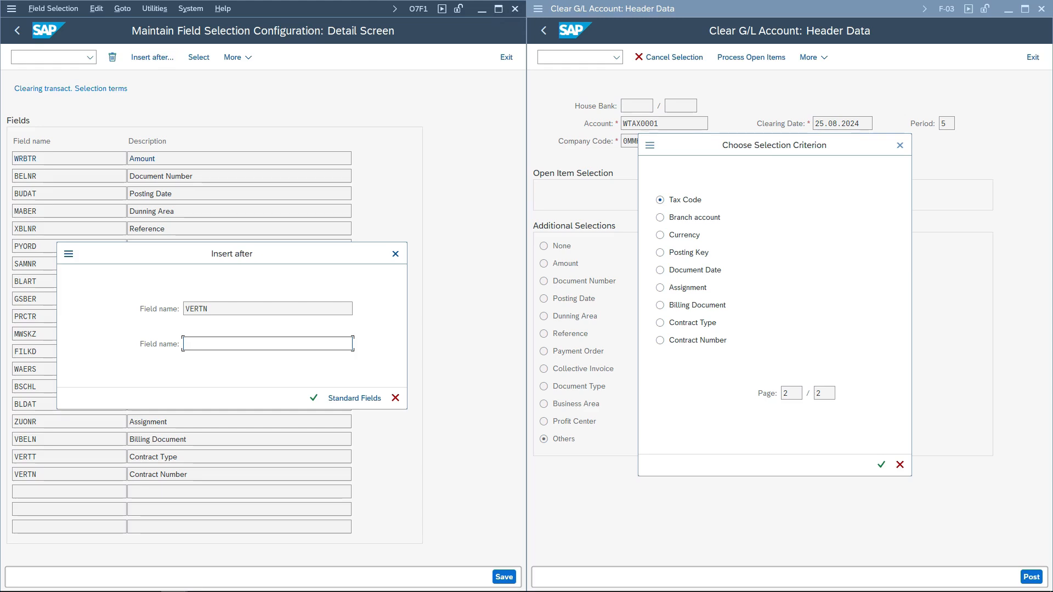
pyautogui.write('PRCTR')
pyautogui.press('Return')
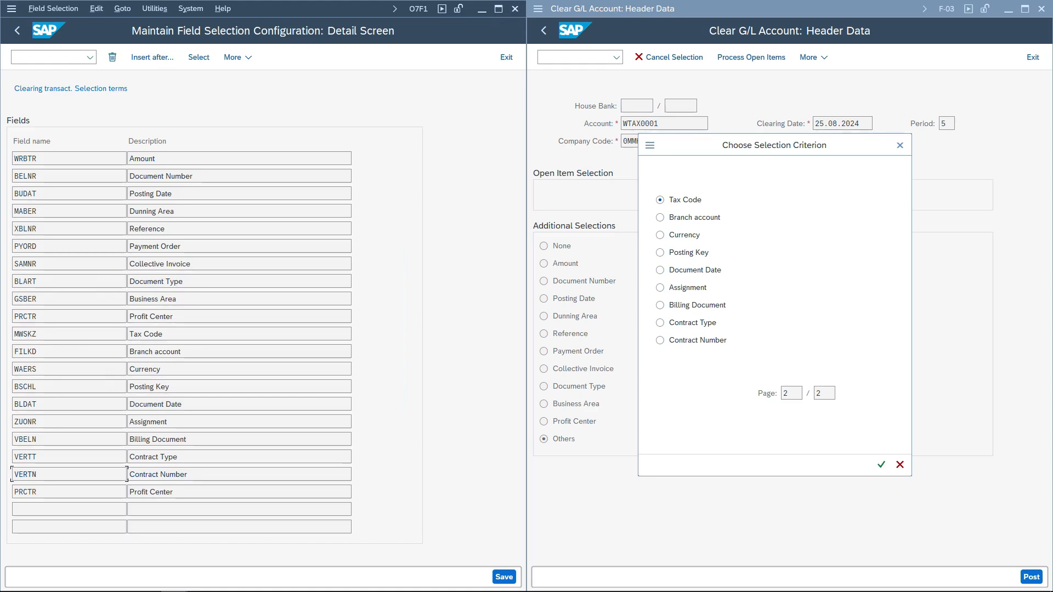
pyautogui.hotkey('ctrl', 's')
pyautogui.press('Return')
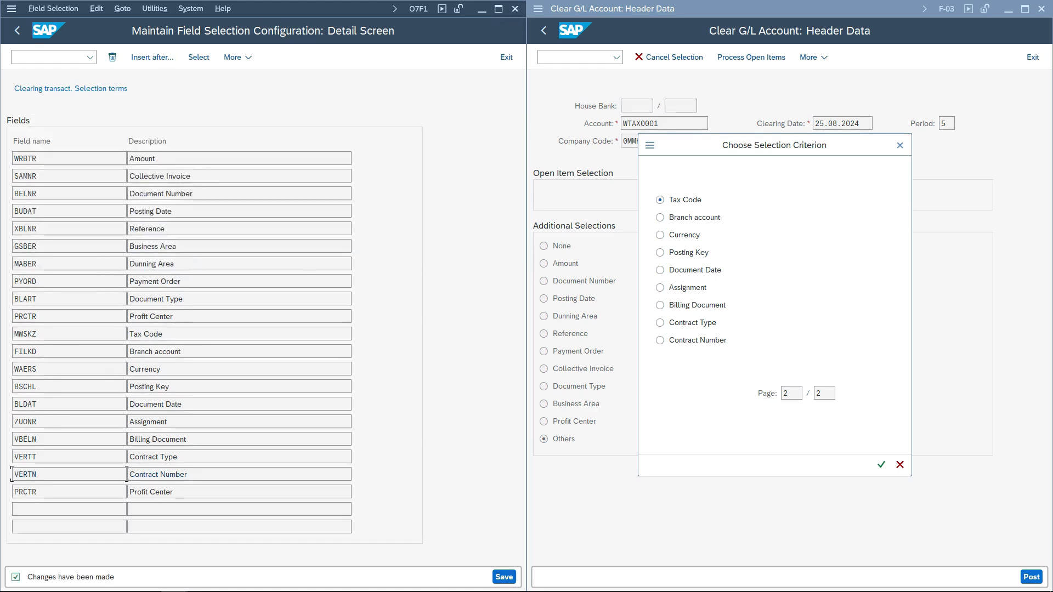
# - Reopen the Others selection criteria in Clear G/L Account and compare them with the maintained selection fields
pyautogui.click(900, 465)
pyautogui.click(813, 421)
pyautogui.press('Return')
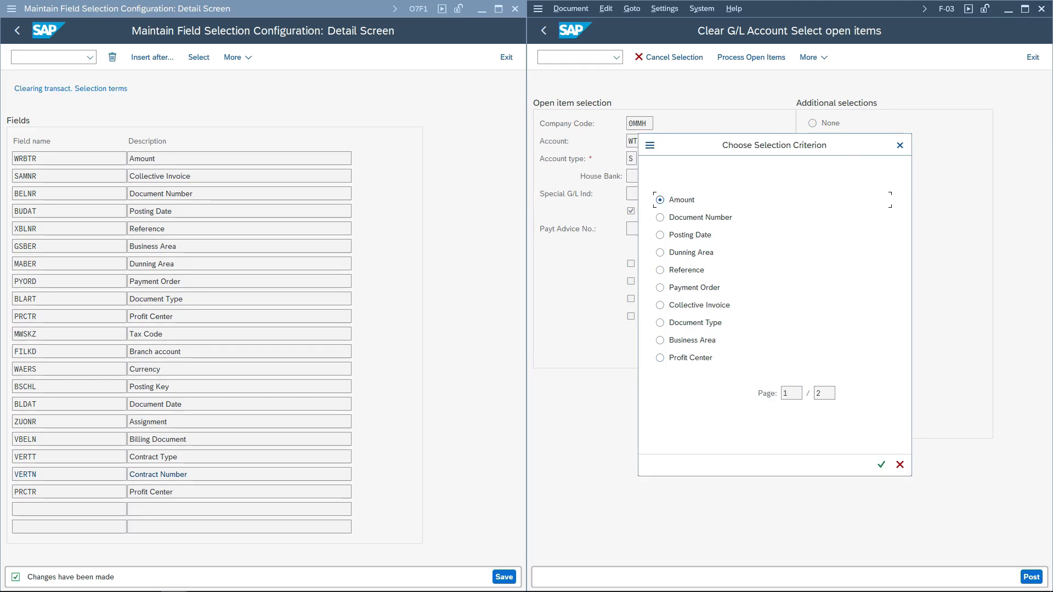
pyautogui.press('pagedown')
pyautogui.press('pageup')
pyautogui.moveTo(175, 316); pyautogui.dragTo(130, 316)
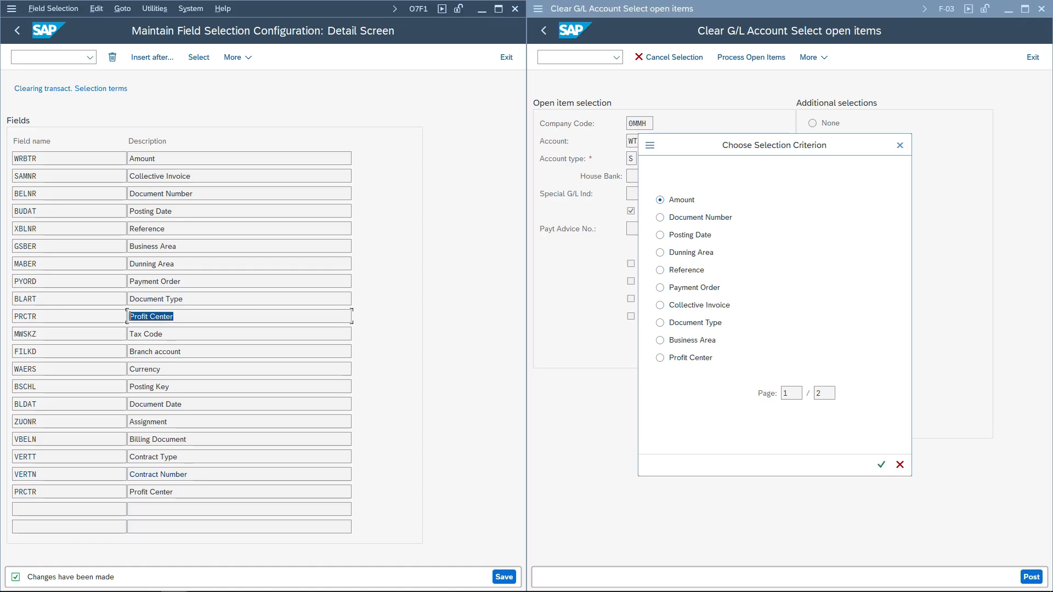
pyautogui.click(38, 492)
pyautogui.click(900, 145)
pyautogui.click(239, 401)
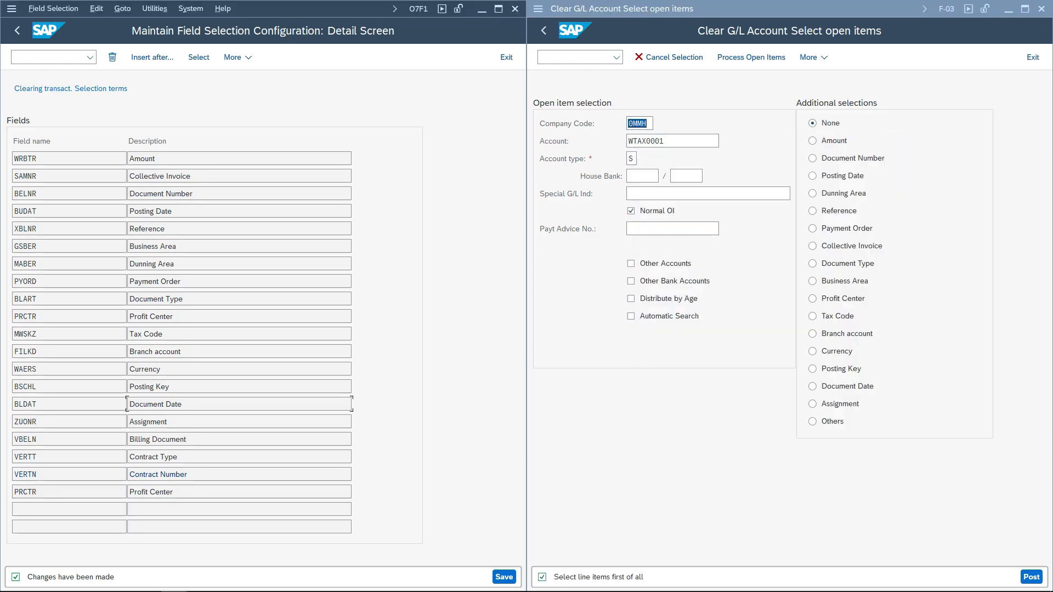
# - Open the clearing search field list and compare it with the search criteria offered when processing the account's open items
pyautogui.press('F3')
pyautogui.click(165, 421)
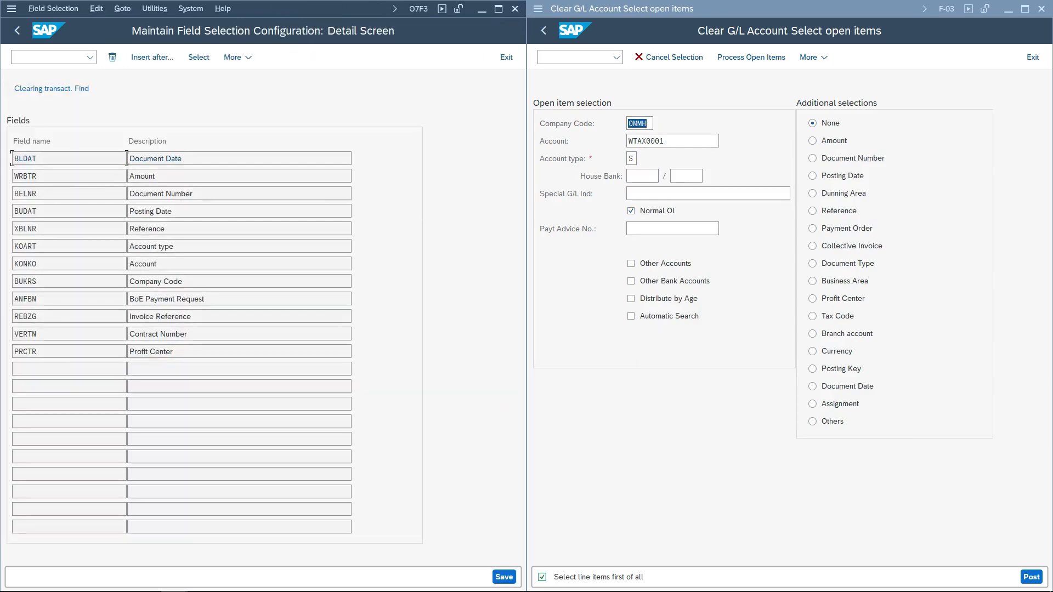
pyautogui.click(680, 141)
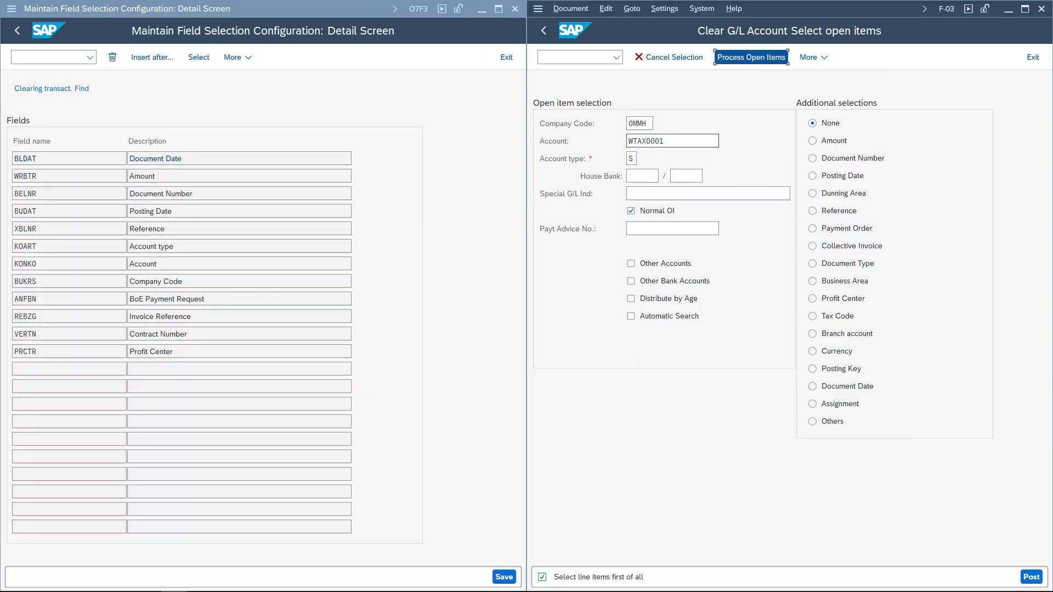
pyautogui.click(752, 57)
pyautogui.click(661, 421)
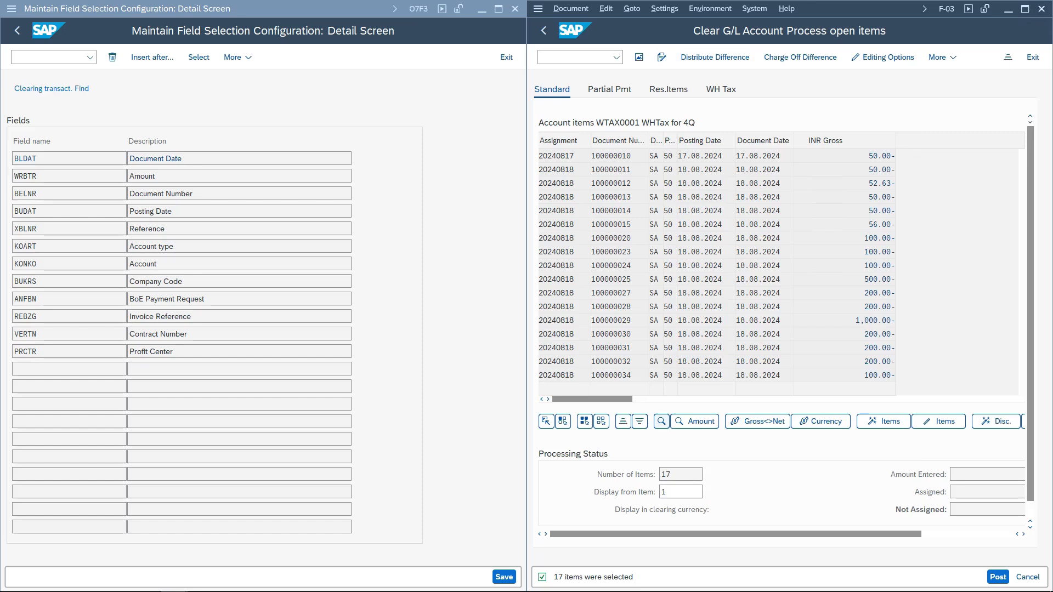
pyautogui.scroll(-1, 680, 288)
pyautogui.scroll(-1, 680, 287)
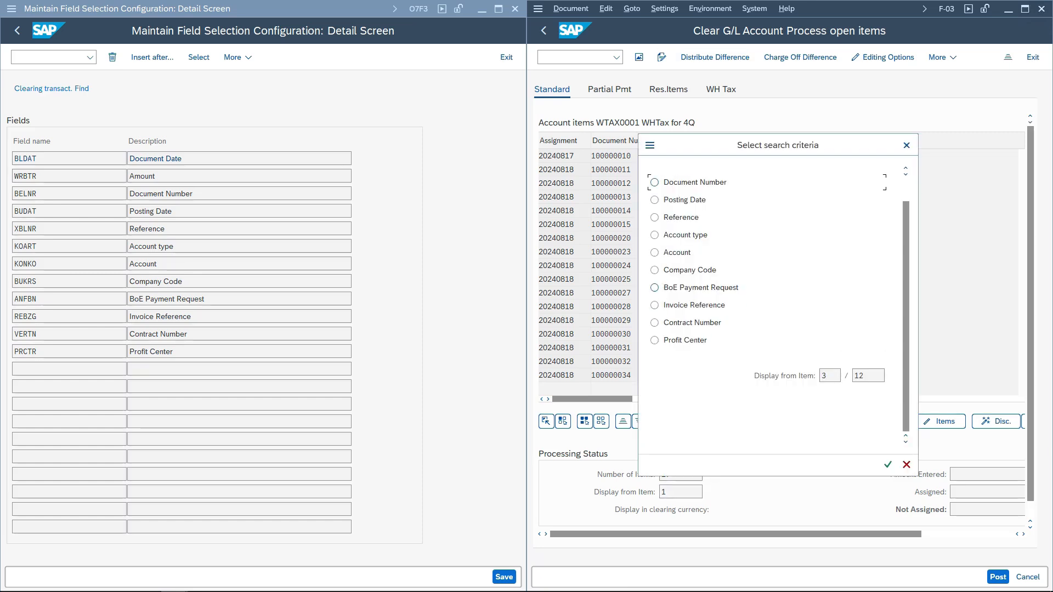
pyautogui.scroll(2, 680, 304)
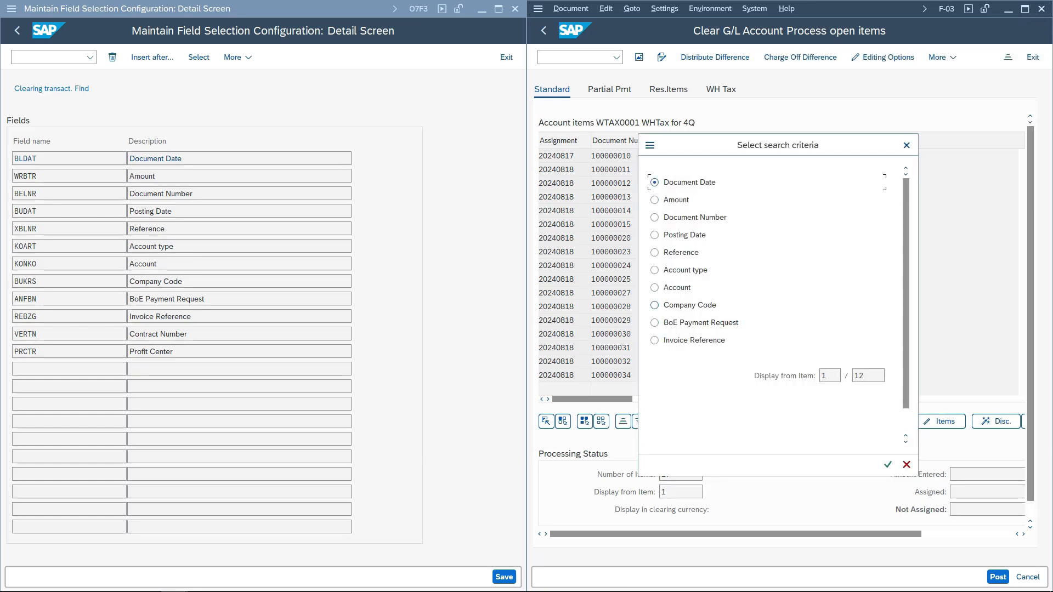
pyautogui.scroll(-1, 655, 252)
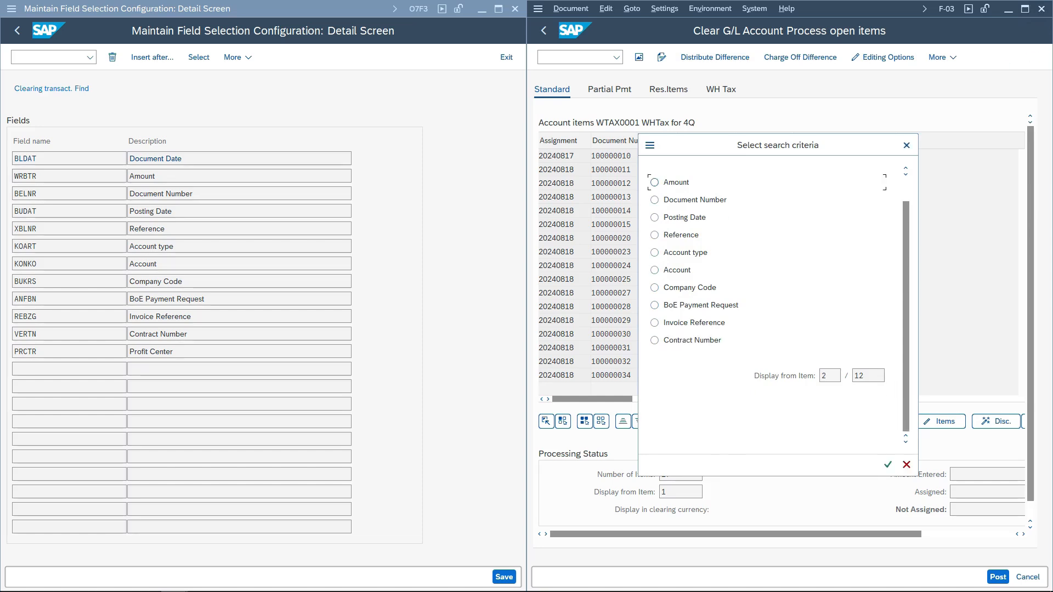
pyautogui.scroll(-1, 680, 261)
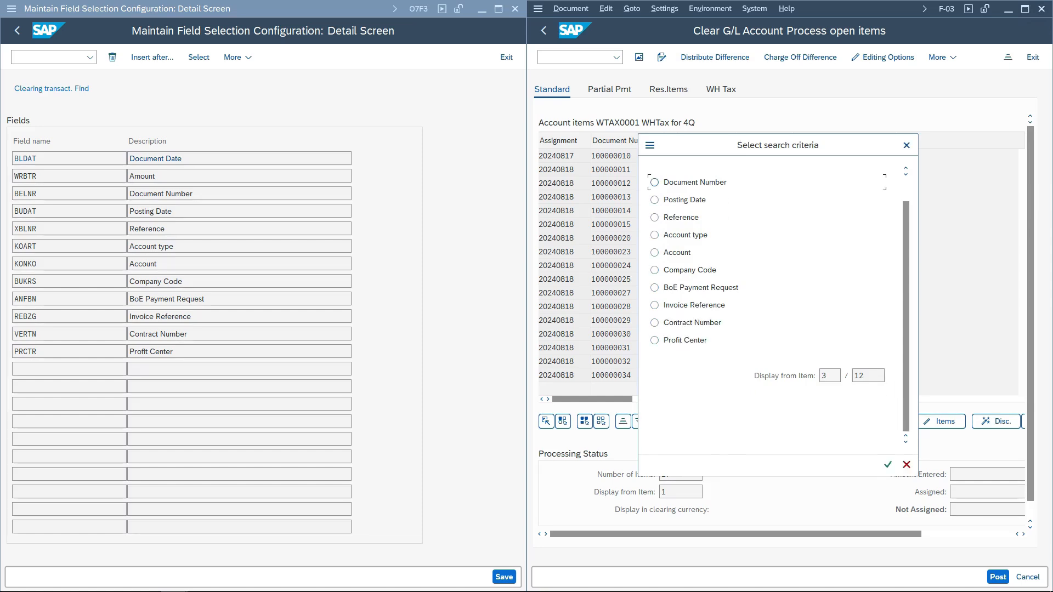
# - Insert field ZUONR after PRCTR in the clearing search fields and save it to the customizing request
pyautogui.click(38, 352)
pyautogui.click(152, 57)
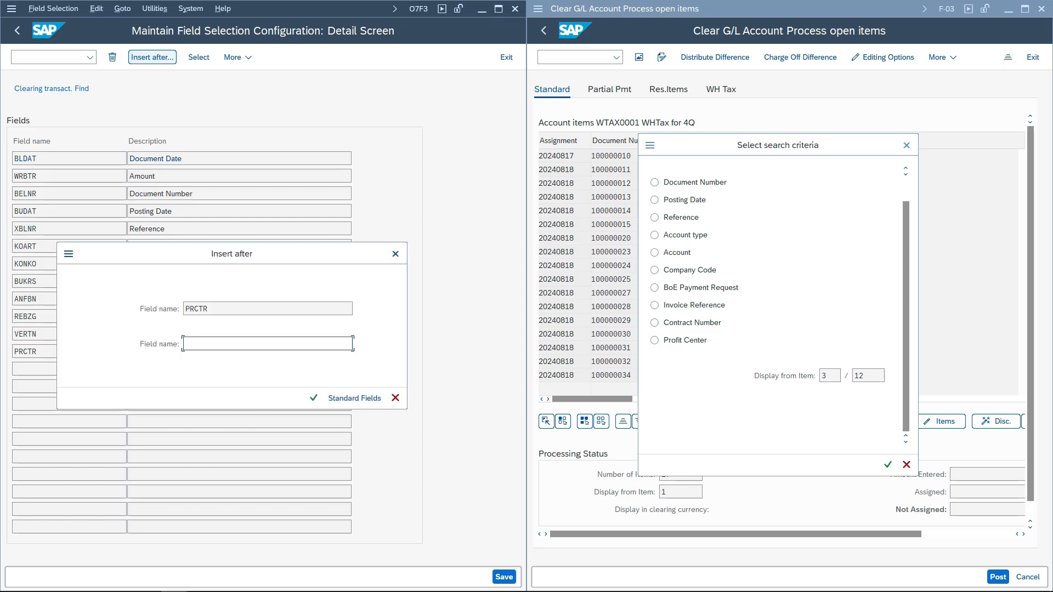
pyautogui.write('zuonr')
pyautogui.press('Return')
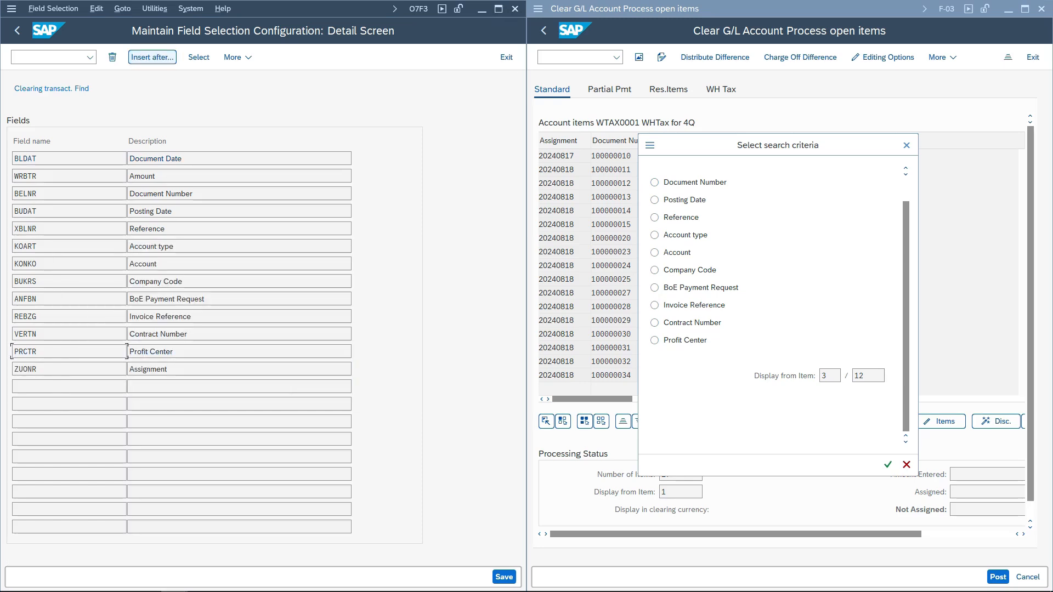
pyautogui.hotkey('ctrl', 's')
pyautogui.press('Return')
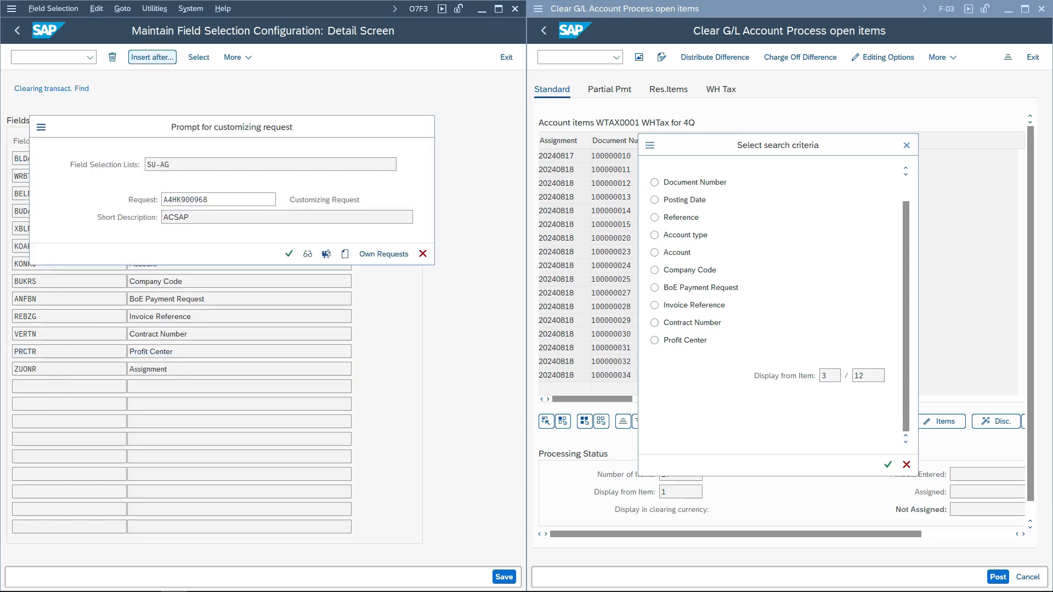
# - Reopen the open-item search criteria to check the list for the new Assignment field
pyautogui.click(906, 465)
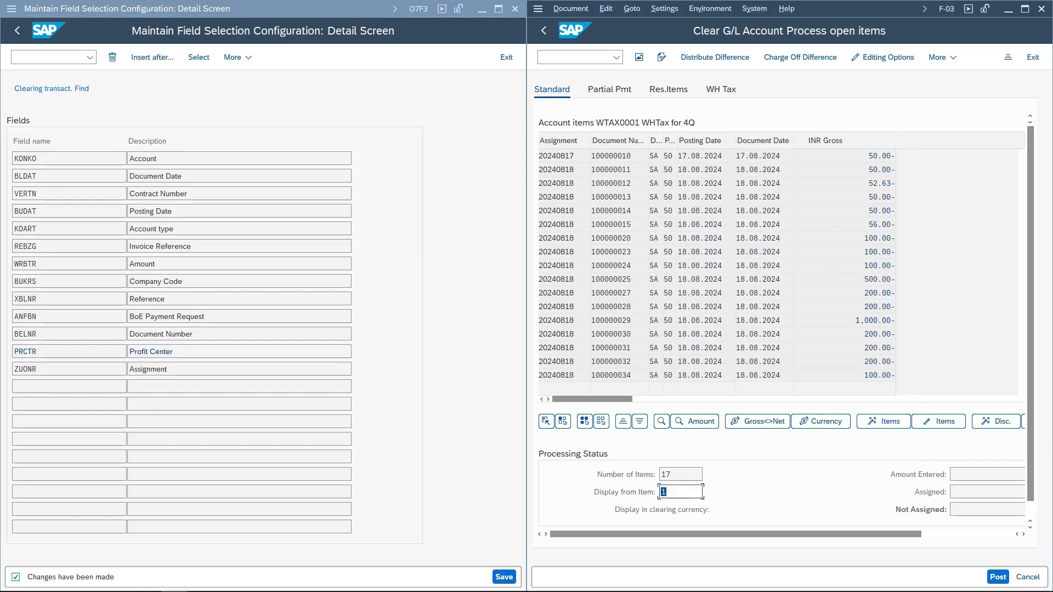
pyautogui.click(661, 421)
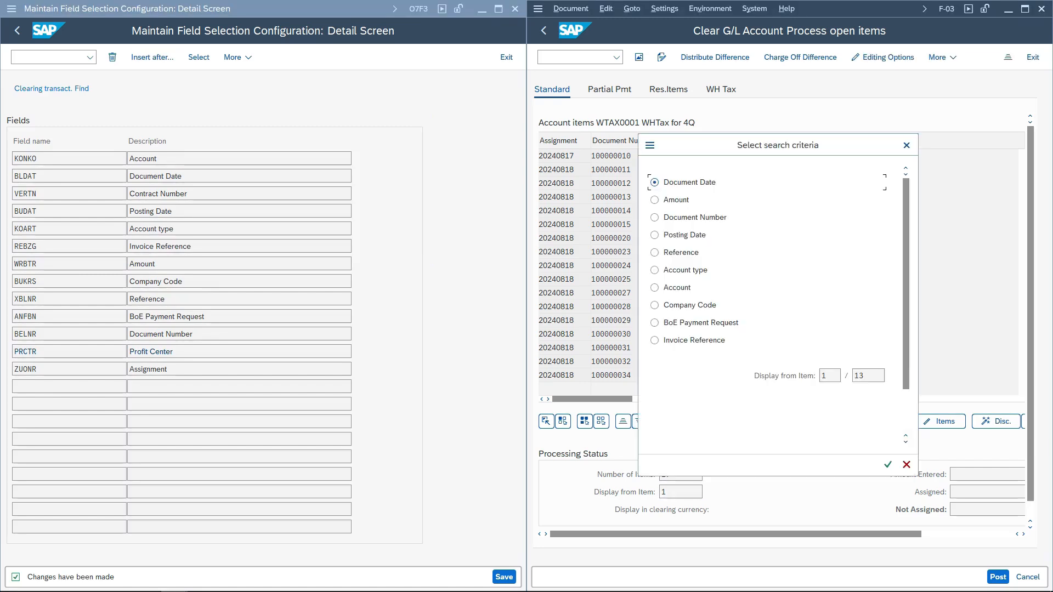
pyautogui.scroll(-3, 682, 340)
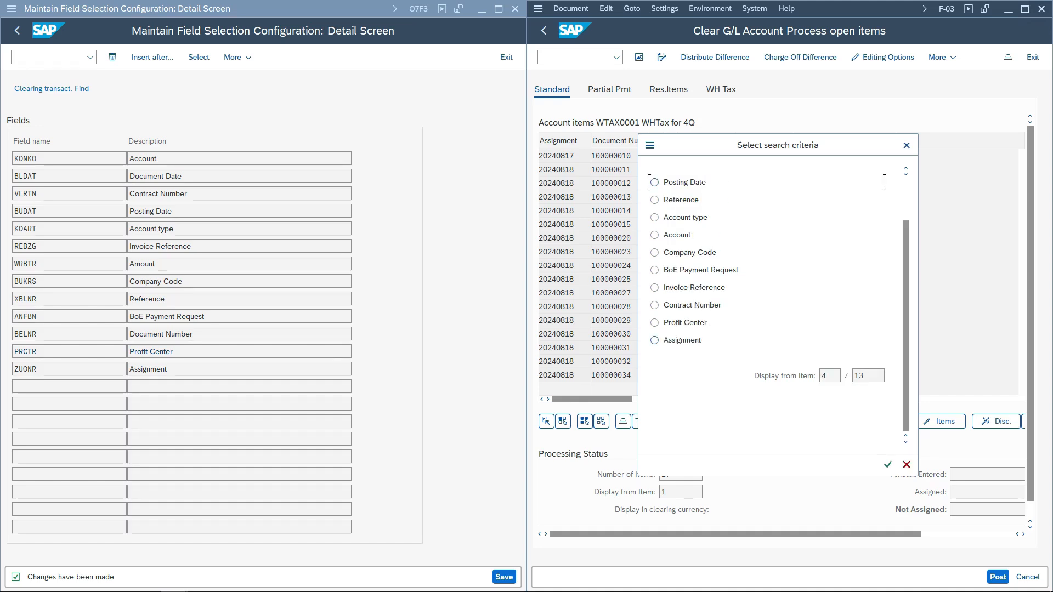
pyautogui.click(906, 465)
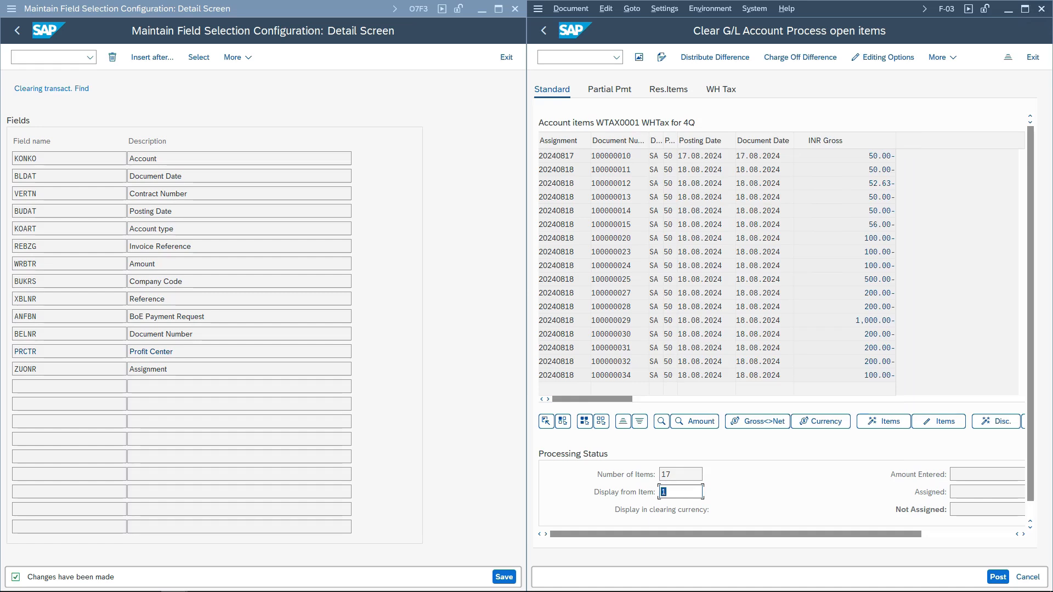
# - Search the open items by Assignment 20240817
pyautogui.click(69, 369)
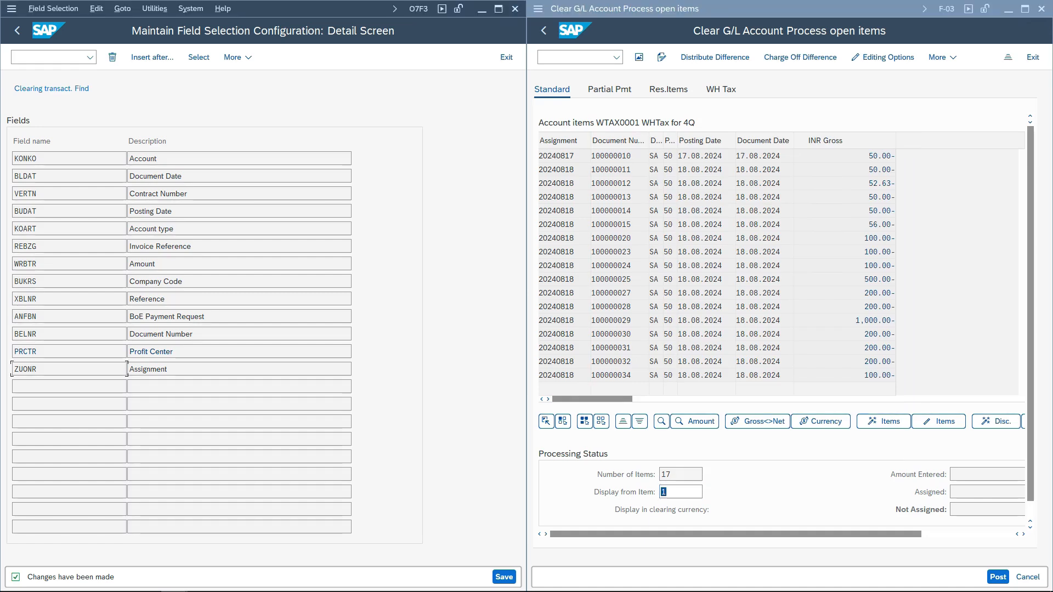
pyautogui.click(661, 422)
pyautogui.scroll(-3, 777, 296)
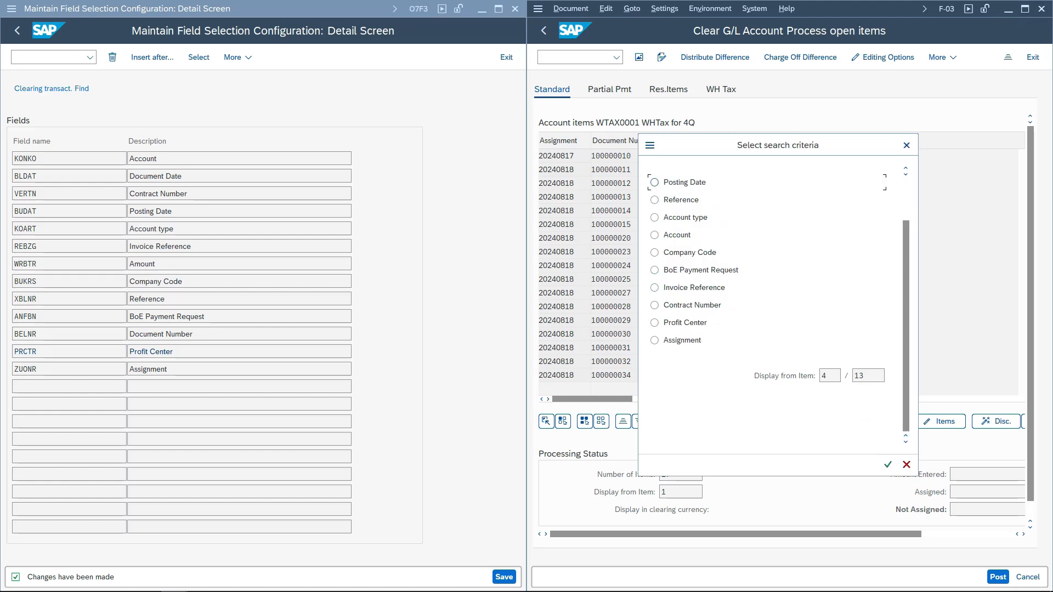
pyautogui.moveTo(777, 145); pyautogui.dragTo(865, 145)
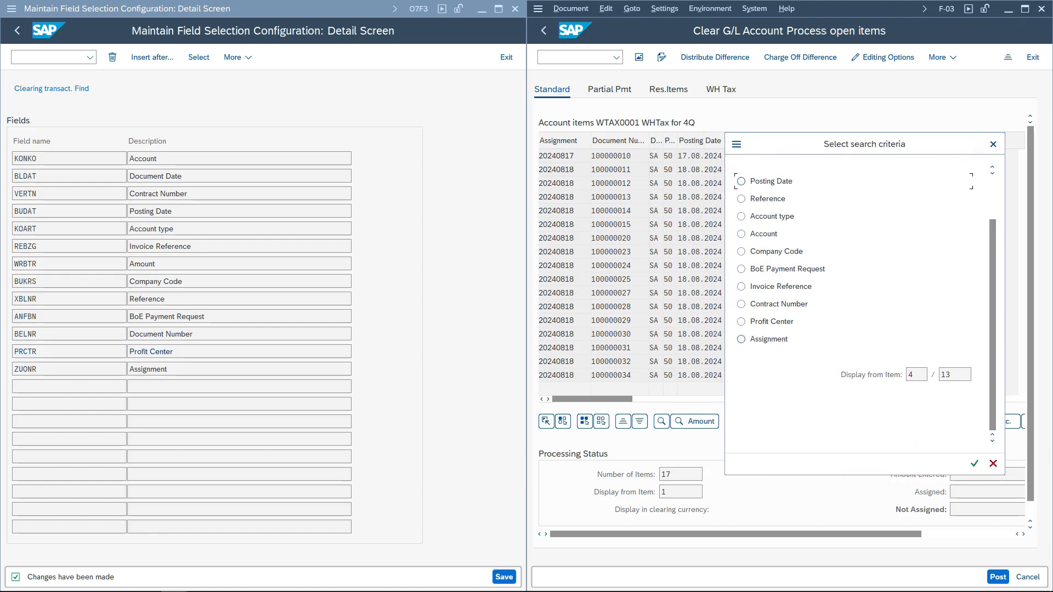
pyautogui.click(741, 339)
pyautogui.click(974, 464)
pyautogui.write('20240817')
pyautogui.press('Return')
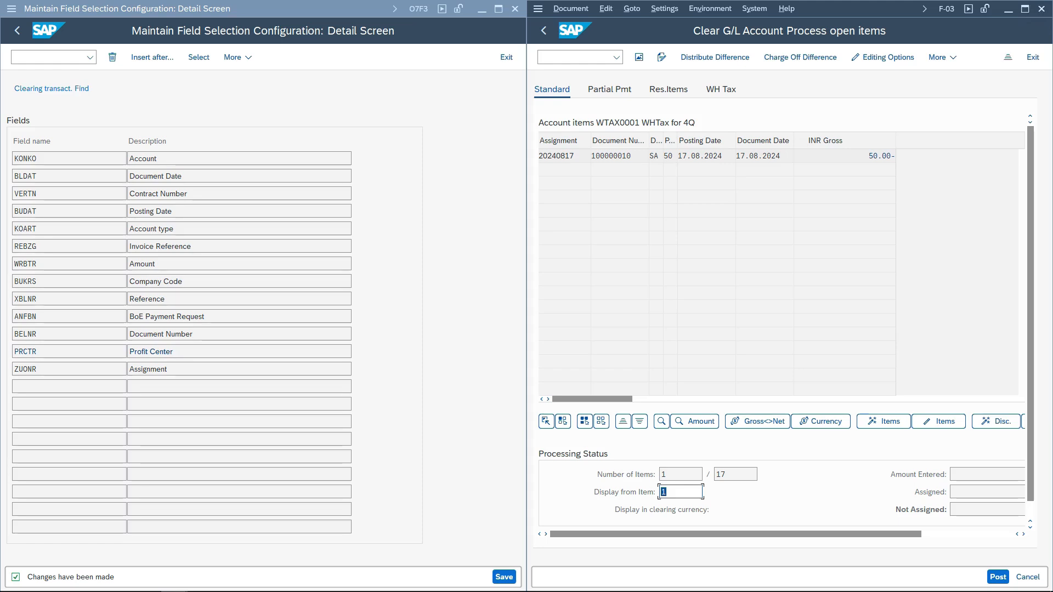
# - Restart Clear G/L Account for account WTAX0001 with Others selection, restricting Profit Center to COMMON, and process open items
pyautogui.press('F3')
pyautogui.press('F3')
pyautogui.press('Left')
pyautogui.press('Return')
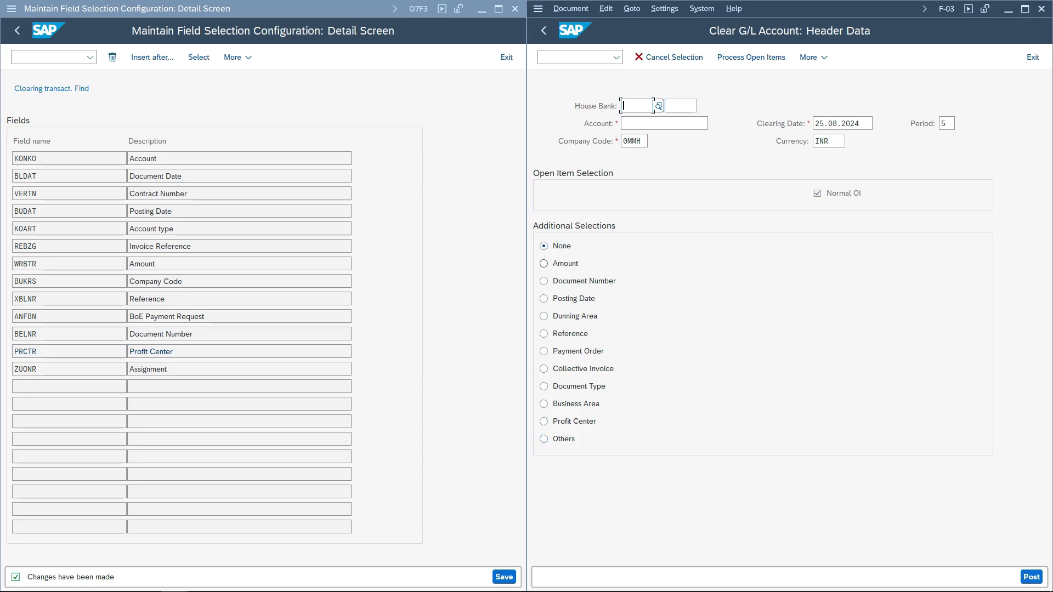
pyautogui.click(636, 123)
pyautogui.click(636, 139)
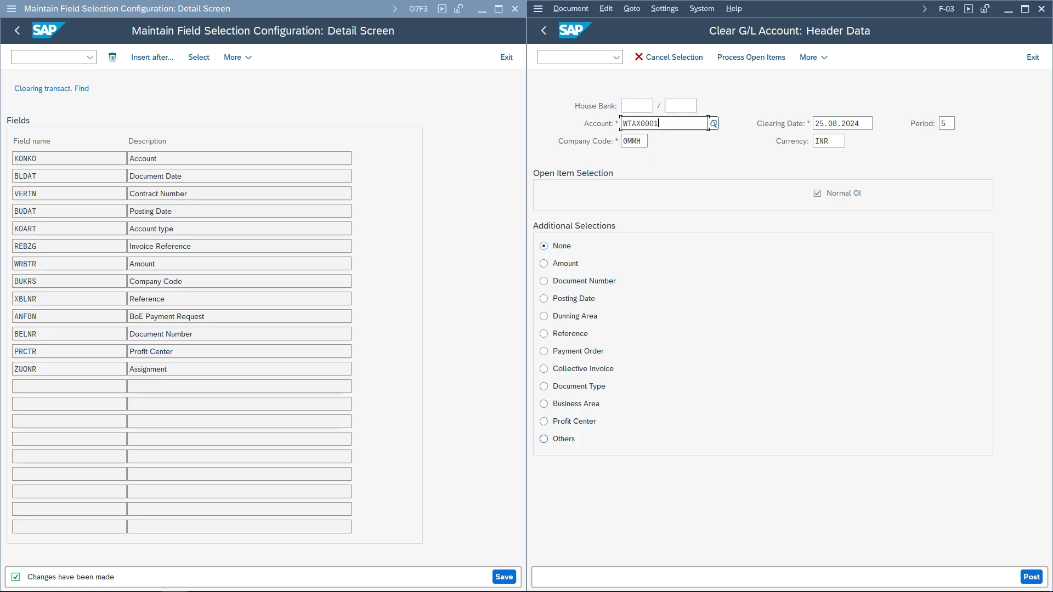
pyautogui.click(544, 439)
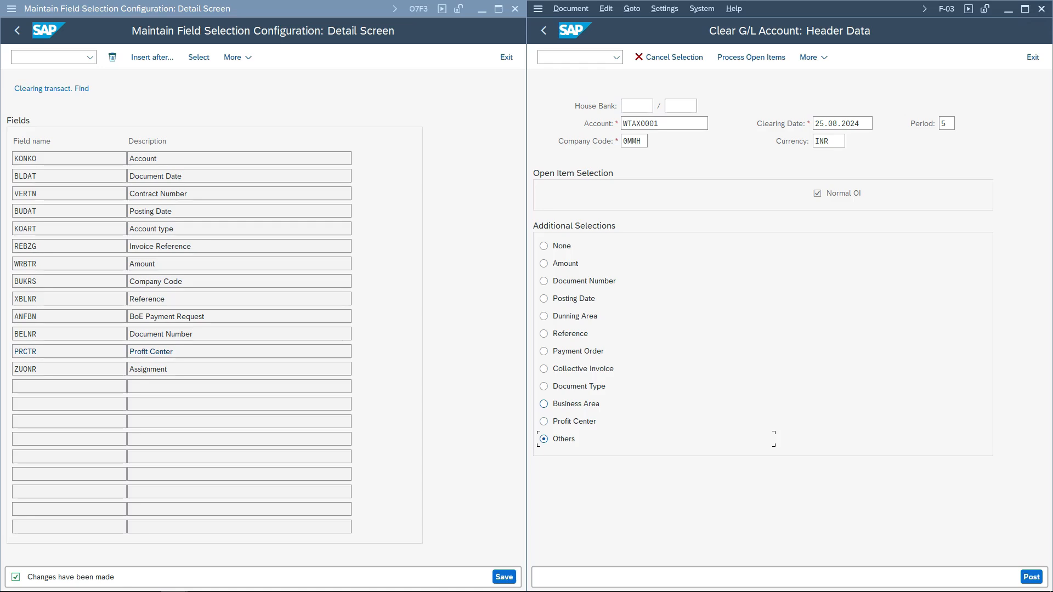
pyautogui.press('Up')
pyautogui.press('Return')
pyautogui.write('COMMON')
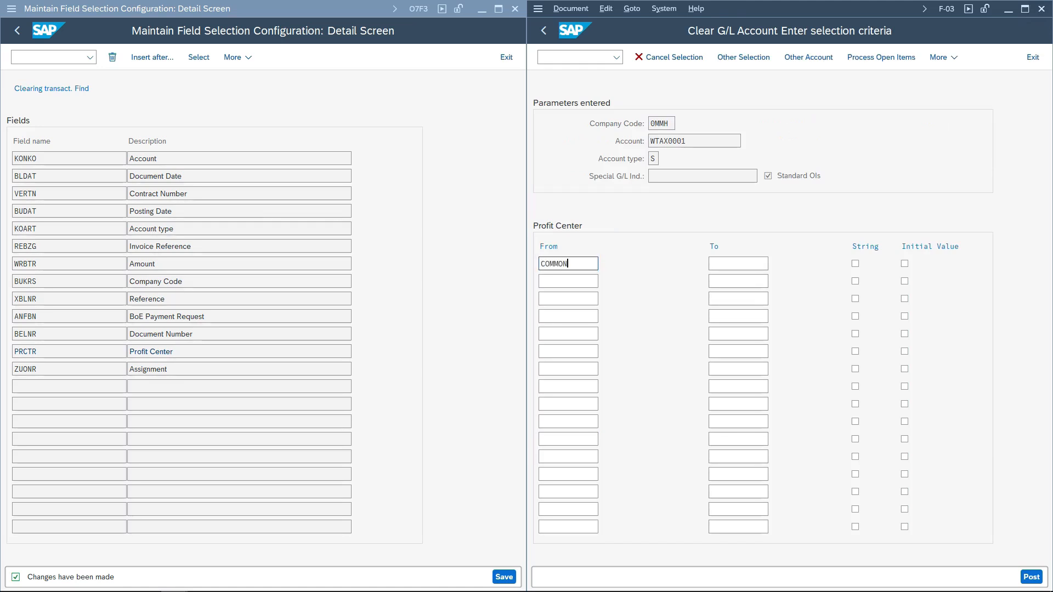
pyautogui.press('Return')
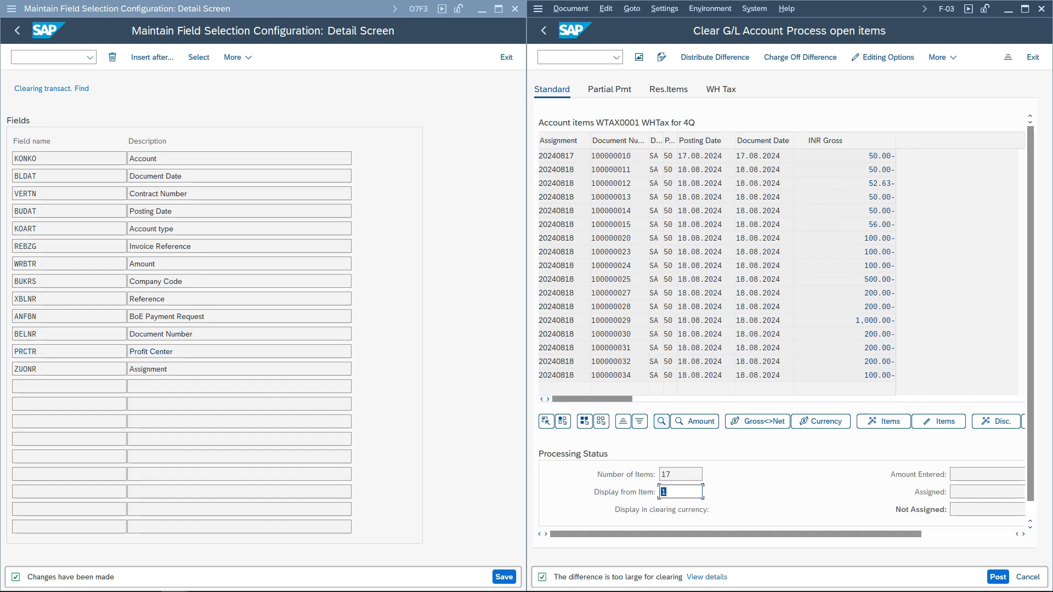
# - Search the open items by Assignment 20240818
pyautogui.click(662, 421)
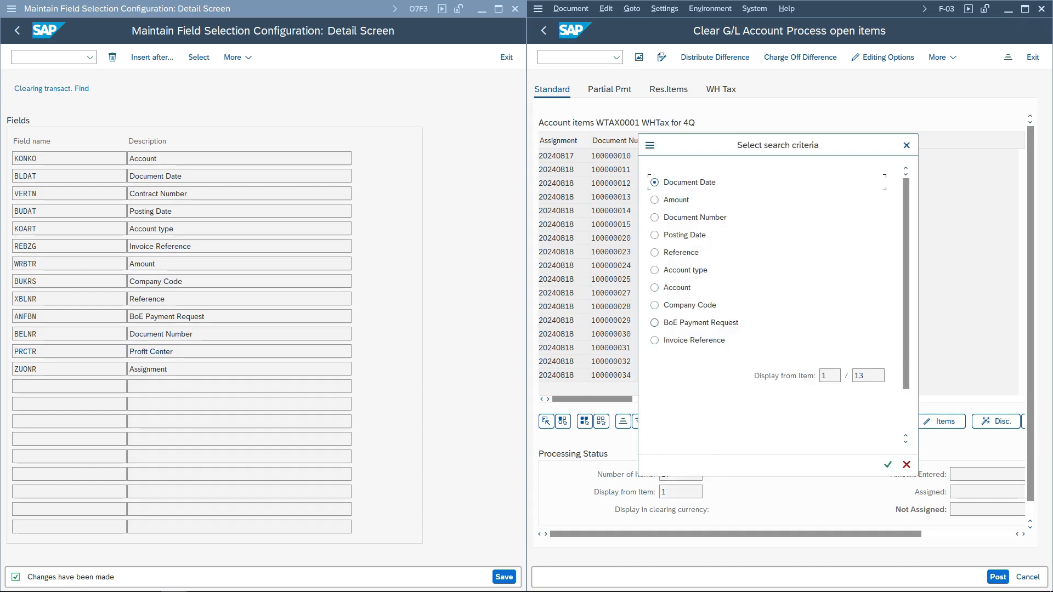
pyautogui.scroll(-3, 654, 323)
pyautogui.click(654, 340)
pyautogui.press('Return')
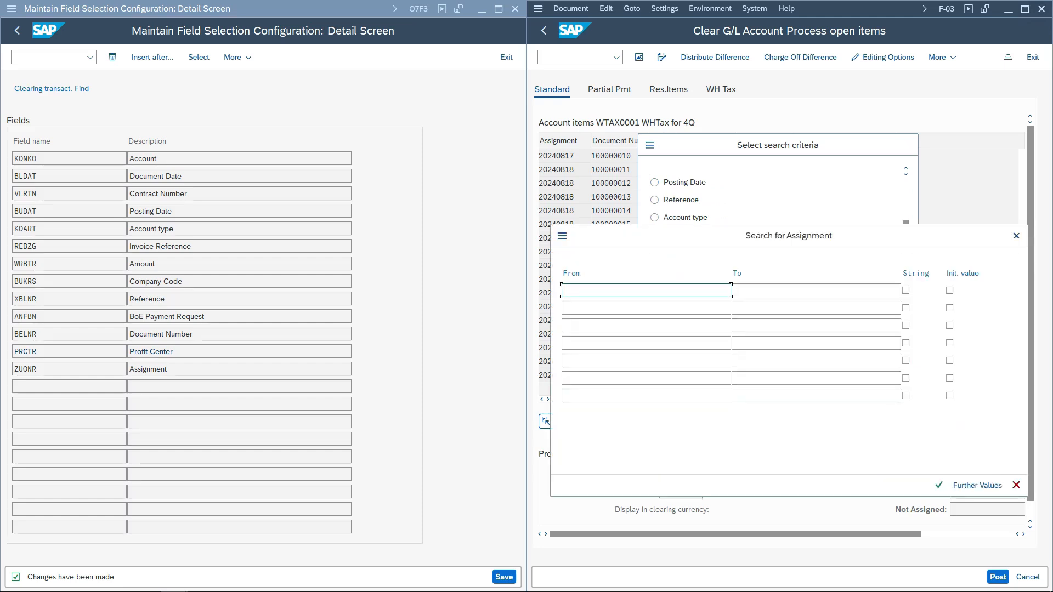
pyautogui.write('2027')
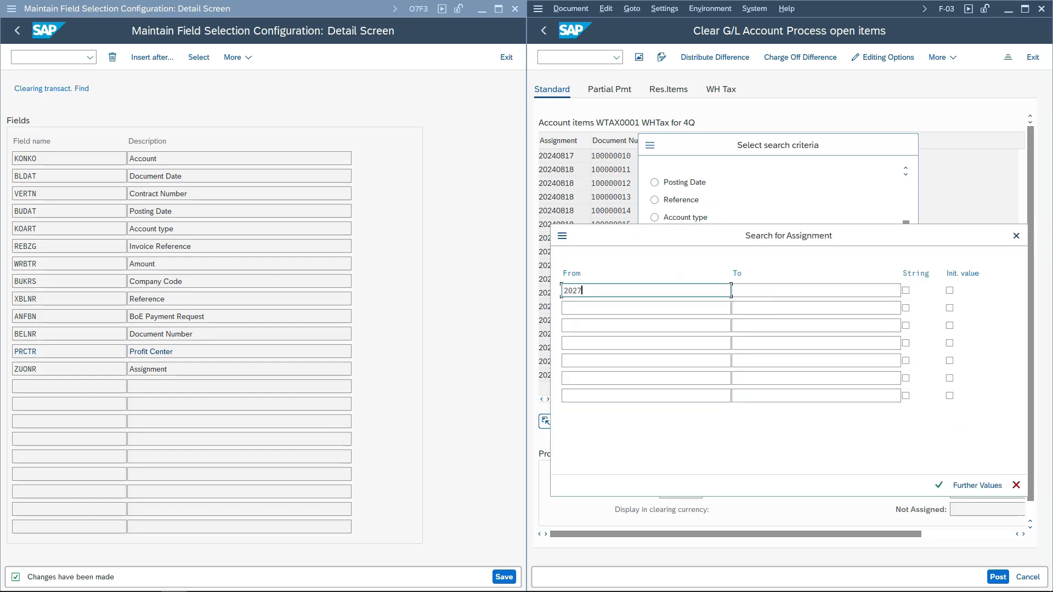
pyautogui.hotkey('ctrl', 'a')
pyautogui.write('20240818')
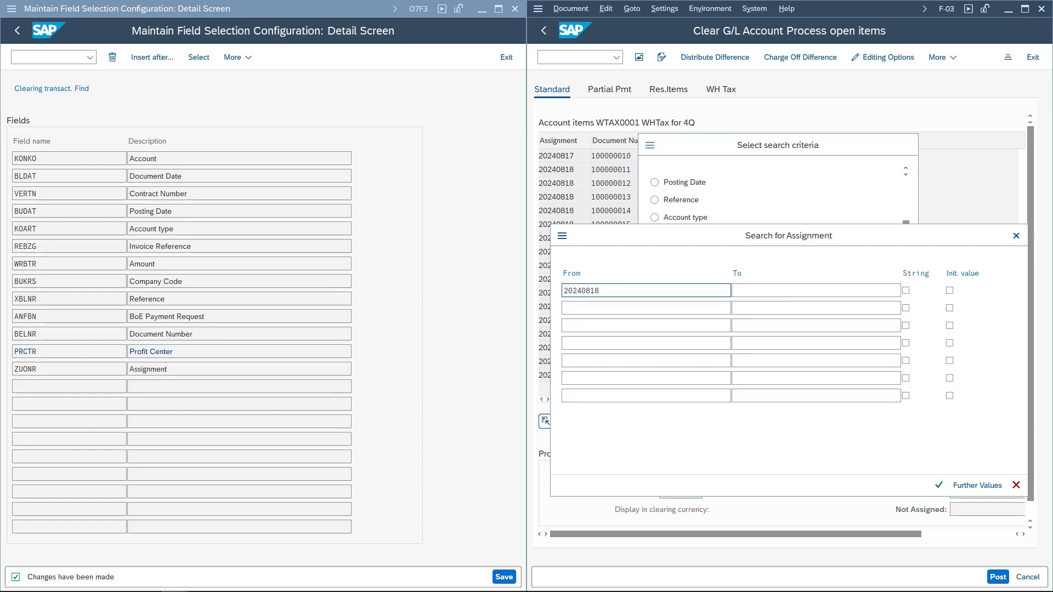
pyautogui.press('Return')
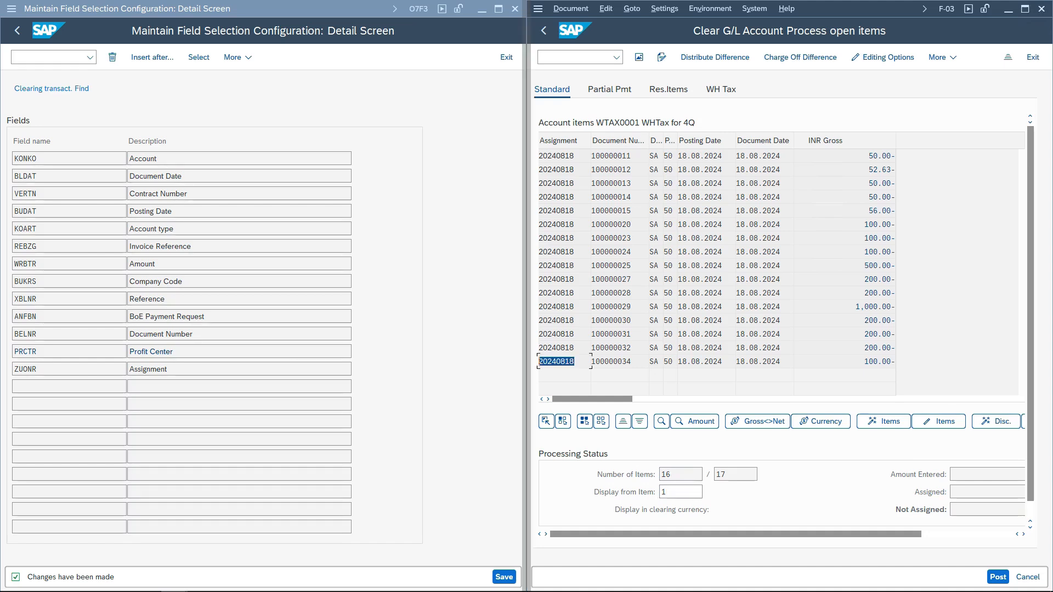
# - Search the open items for document number 100000011
pyautogui.click(617, 361)
pyautogui.click(662, 421)
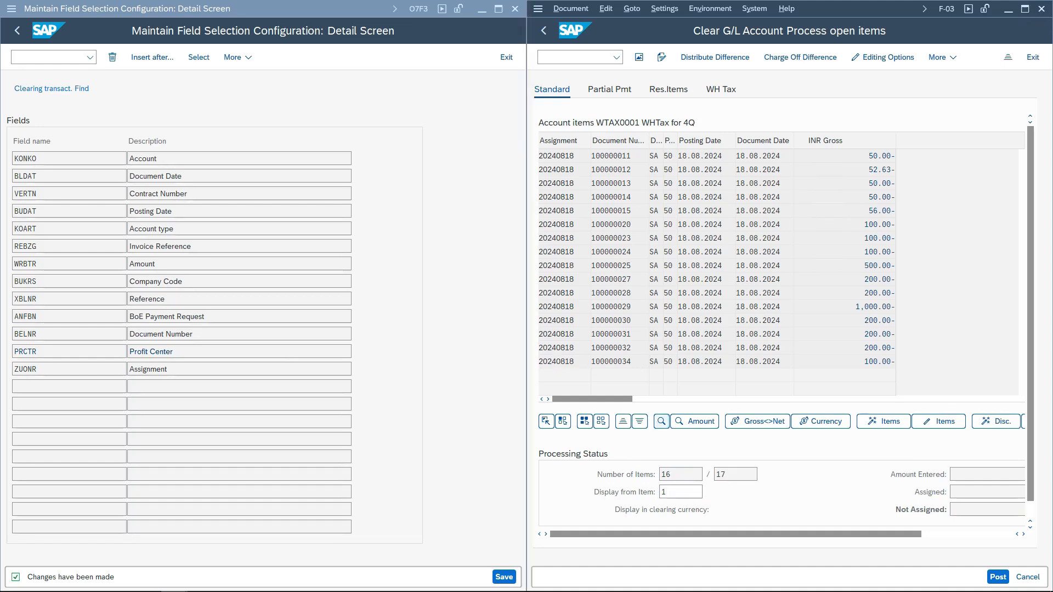
pyautogui.click(654, 217)
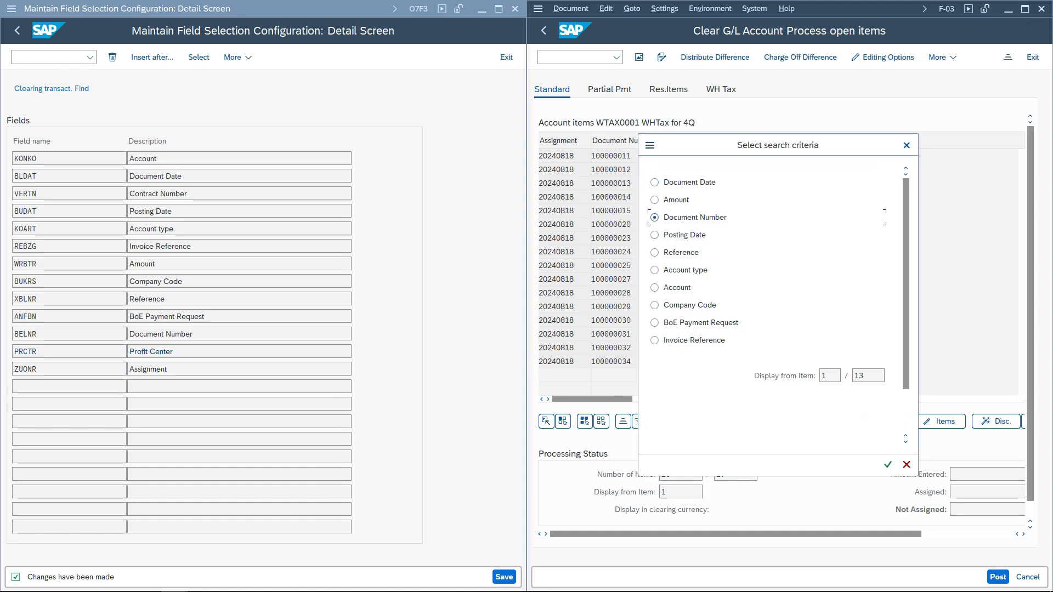
pyautogui.click(888, 465)
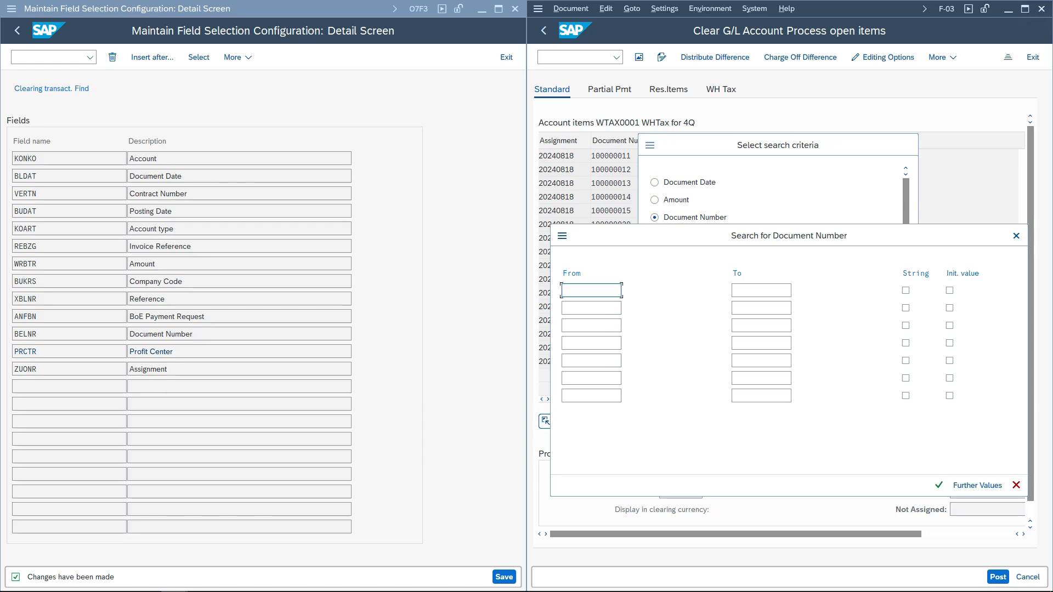
pyautogui.write('1')
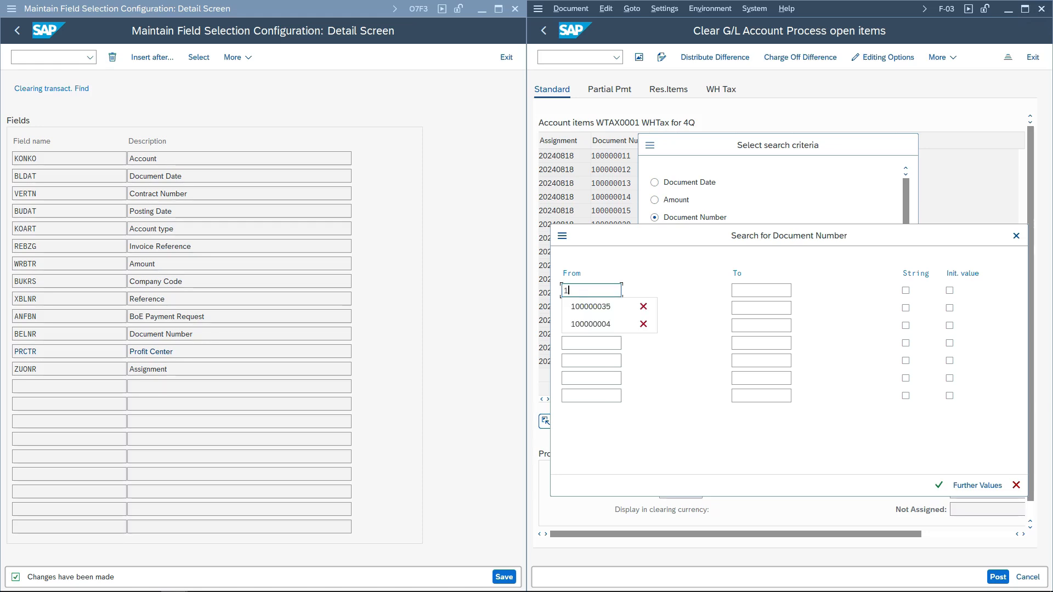
pyautogui.press('Down')
pyautogui.press('Return')
pyautogui.press('BackSpace')
pyautogui.press('BackSpace')
pyautogui.write('11')
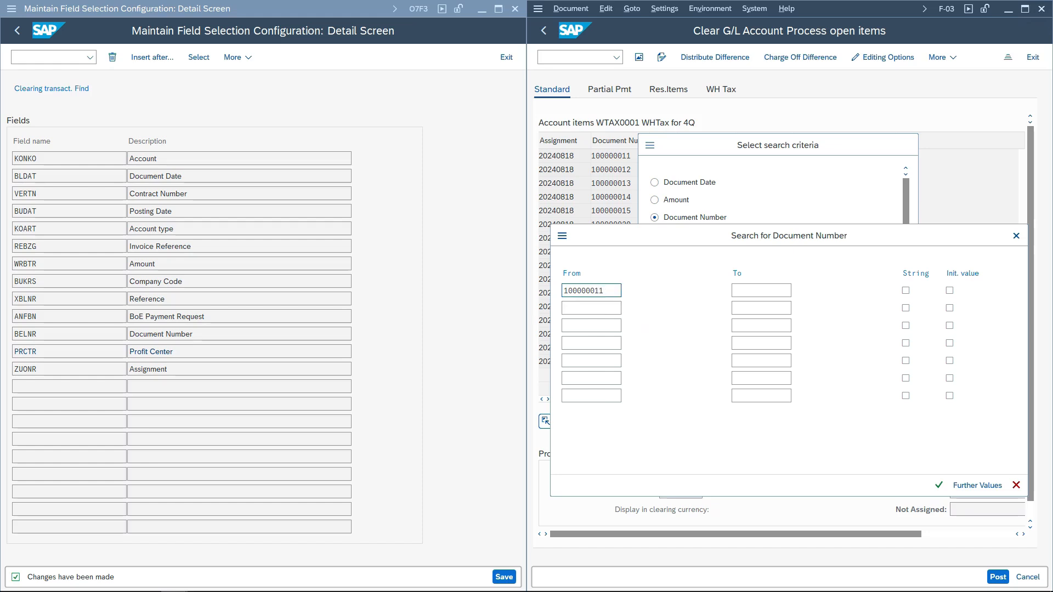
pyautogui.press('Return')
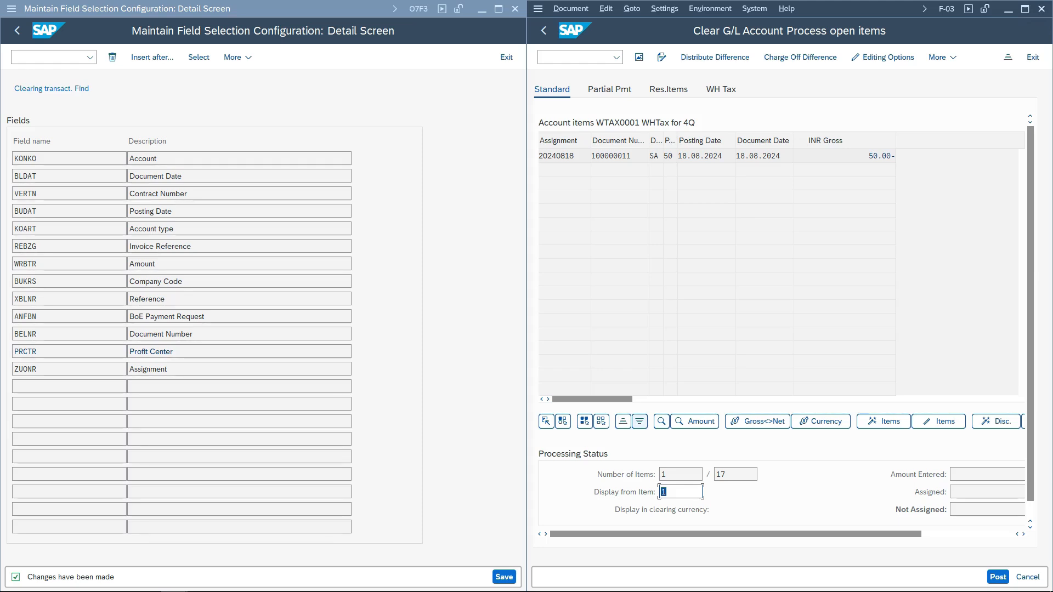
# - Exit the search field configuration back to the IMG structure
pyautogui.click(69, 369)
pyautogui.press('F3')
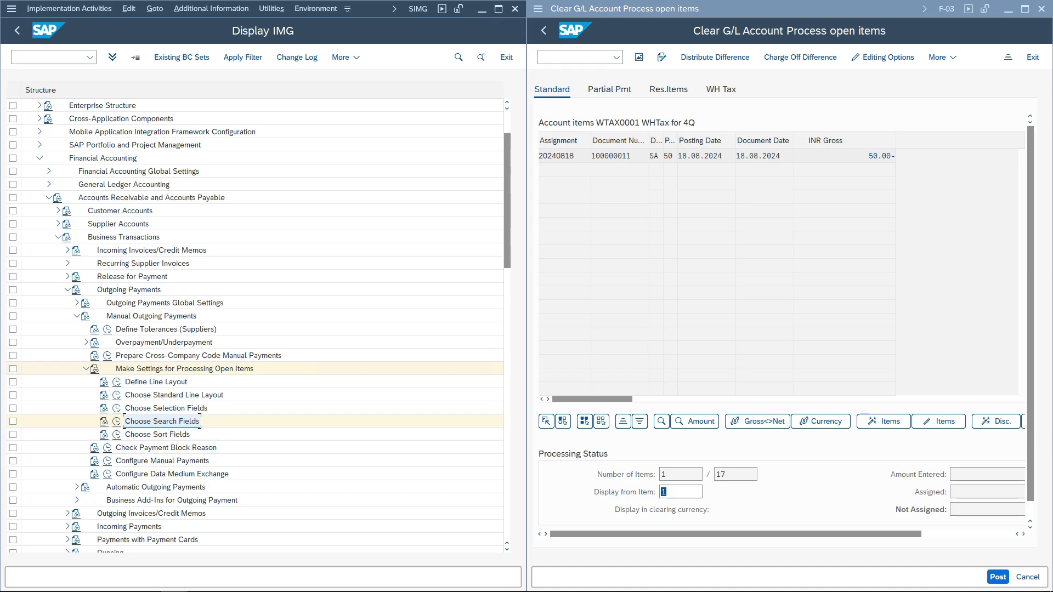
# - Add Profit Center (PRCTR) after Contract Number to the clearing transaction sort fields and save the configuration
pyautogui.click(623, 421)
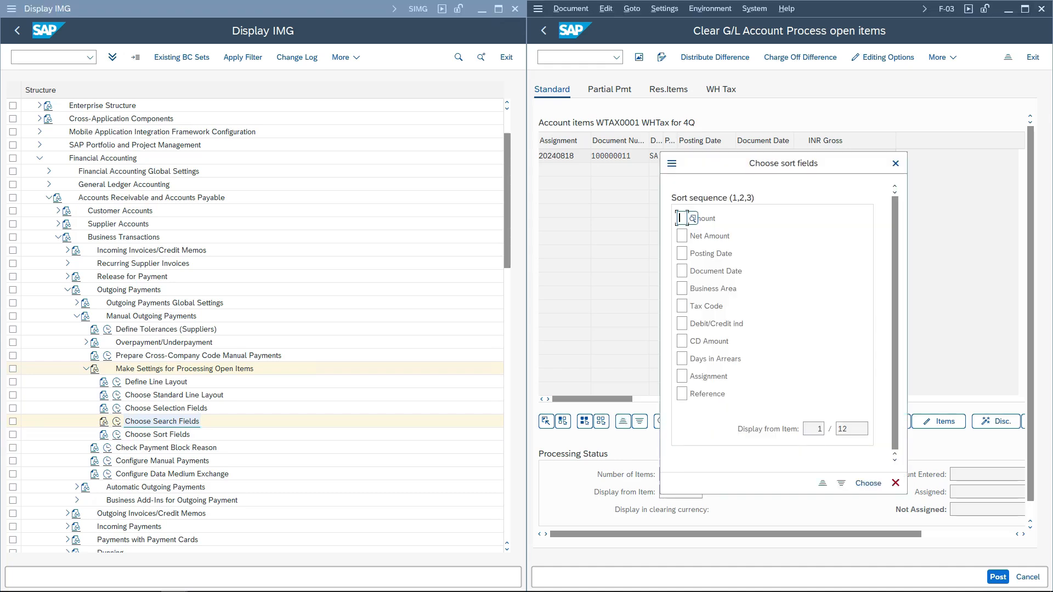
pyautogui.click(896, 483)
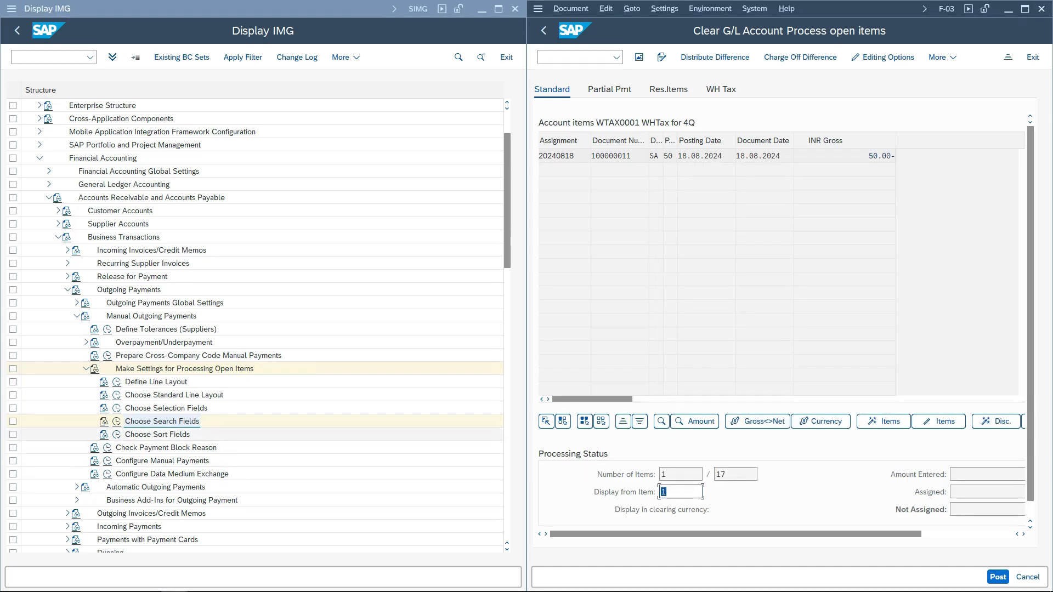
pyautogui.click(116, 434)
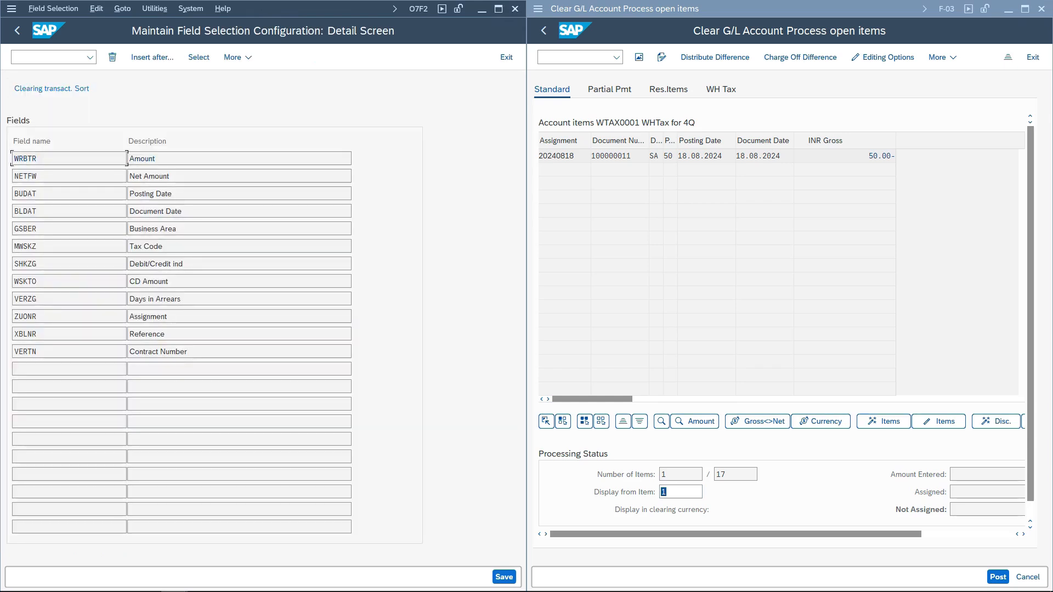
pyautogui.moveTo(40, 317); pyautogui.dragTo(14, 316)
pyautogui.click(38, 351)
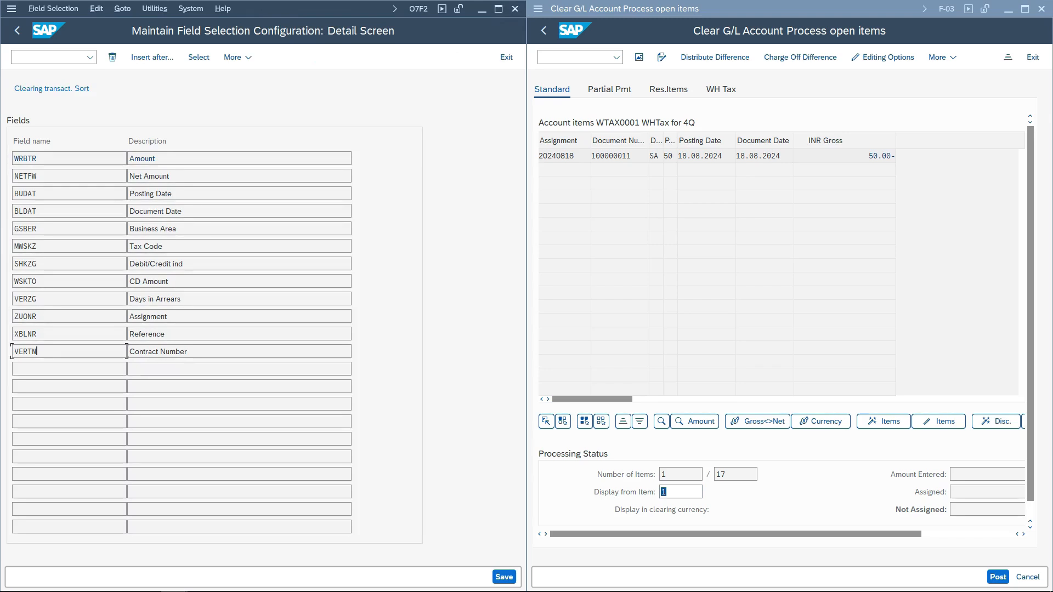
pyautogui.click(152, 57)
pyautogui.write('PRCTR')
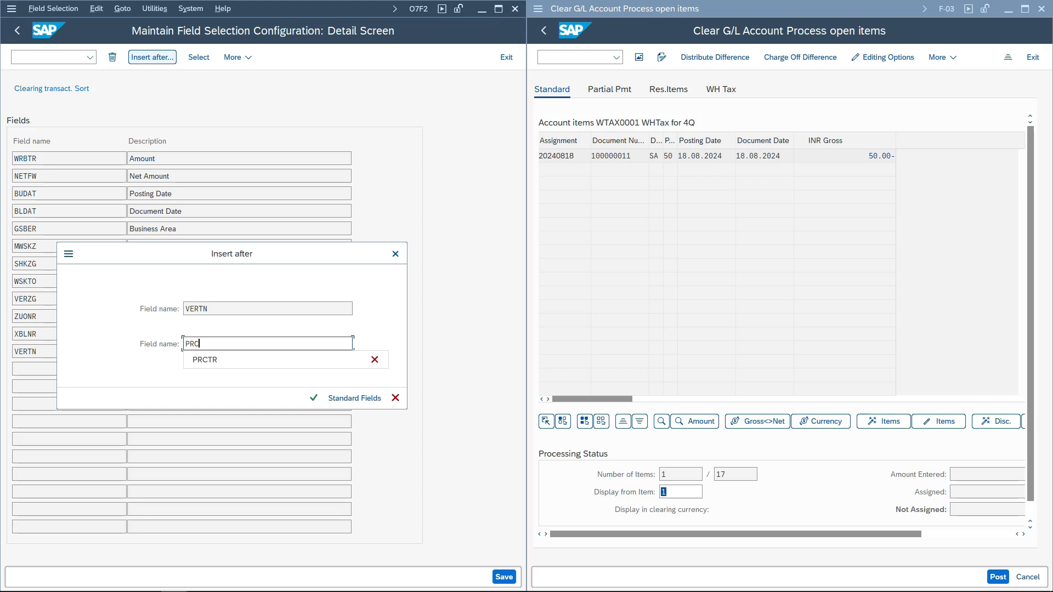
pyautogui.press('Return')
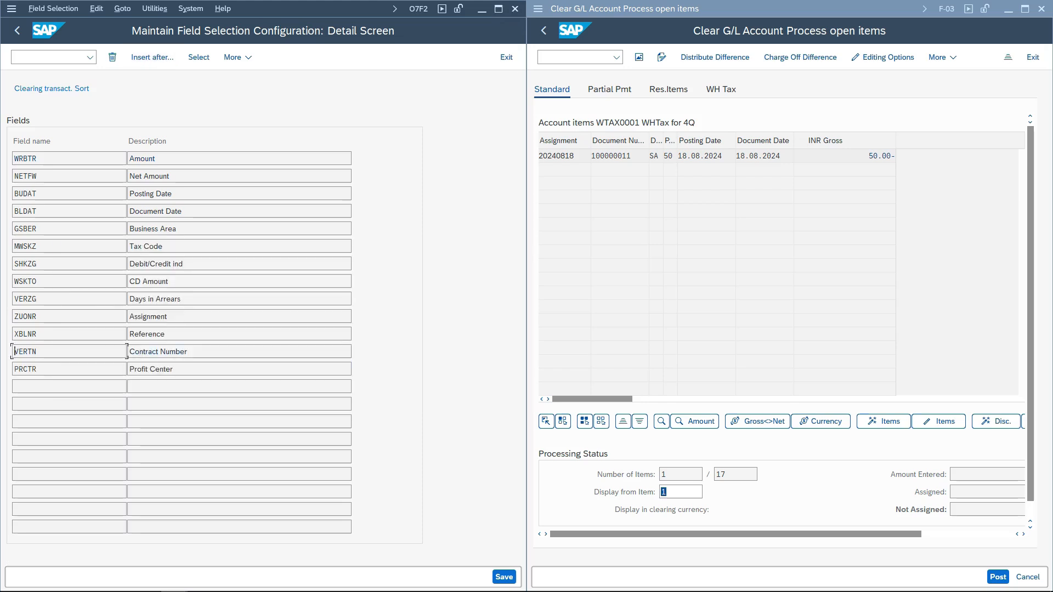
pyautogui.hotkey('ctrl', 's')
pyautogui.click(288, 253)
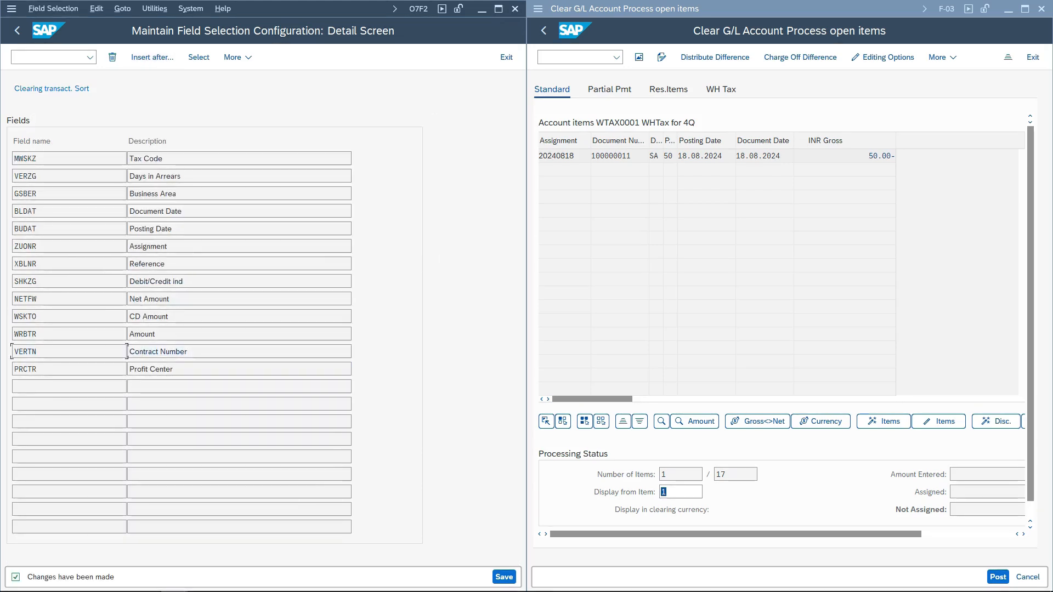
# - Try to sort the open items by Tax Code, Days in Arrears and Business Area as sort sequence 1, 2 and 3
pyautogui.click(622, 421)
pyautogui.scroll(-2, 687, 218)
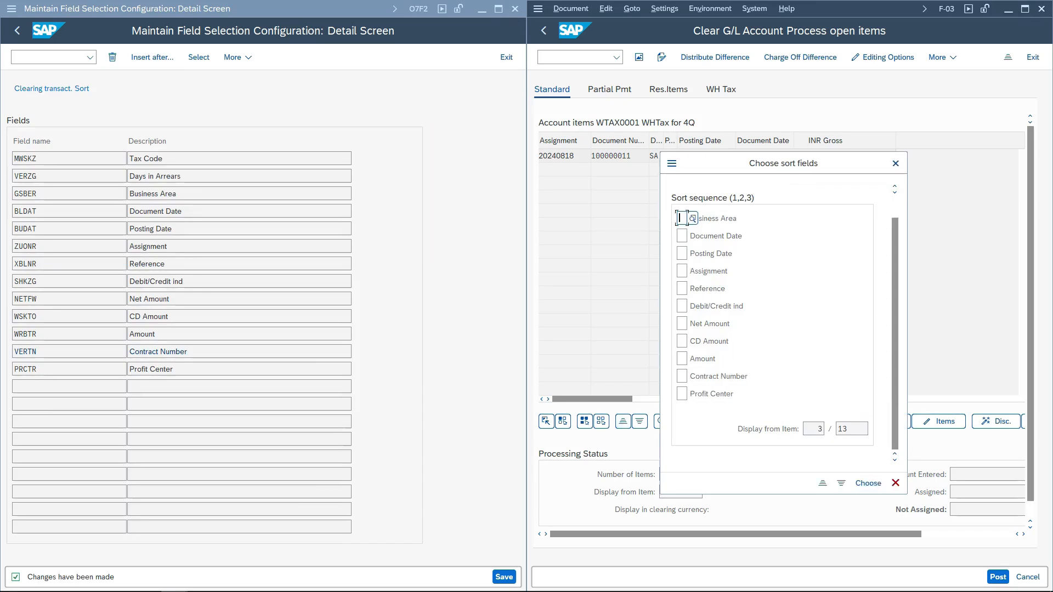
pyautogui.scroll(2, 687, 218)
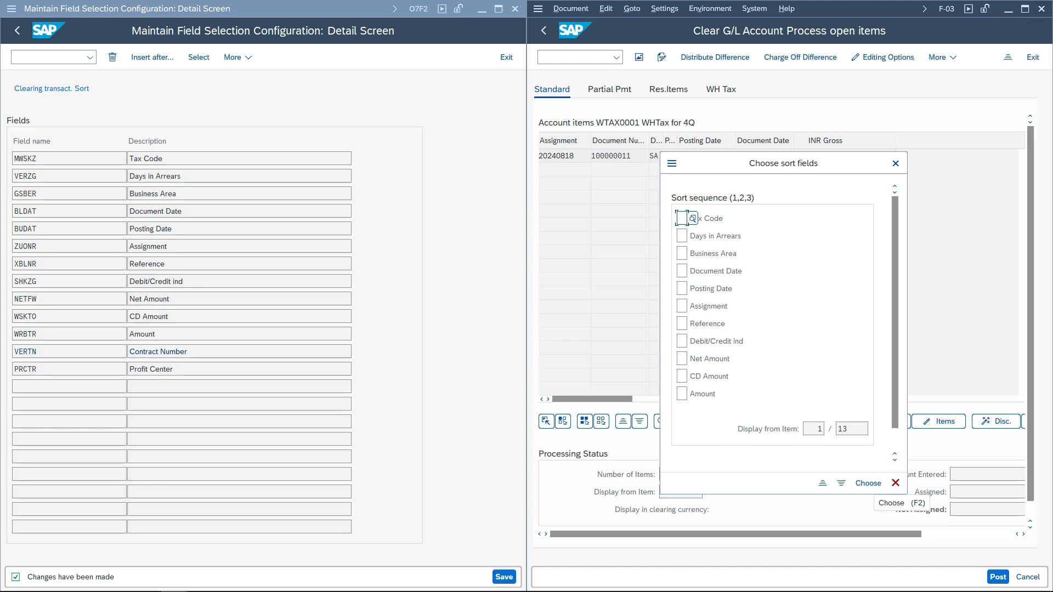
pyautogui.write('1')
pyautogui.press('Return')
pyautogui.write('2')
pyautogui.press('Return')
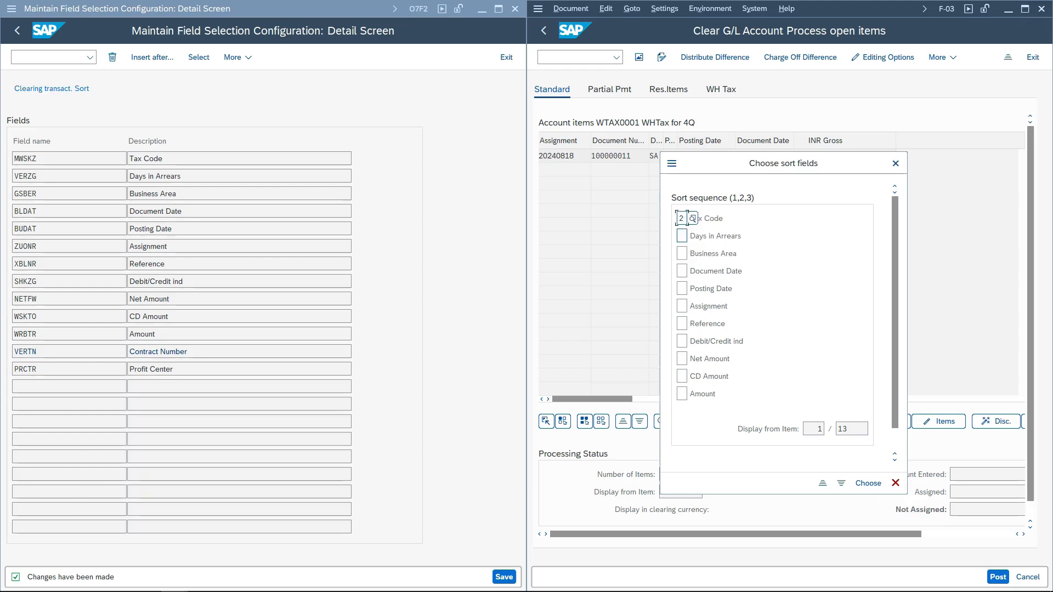
pyautogui.write('1')
pyautogui.press('Tab')
pyautogui.write('2')
pyautogui.press('Tab')
pyautogui.write('3')
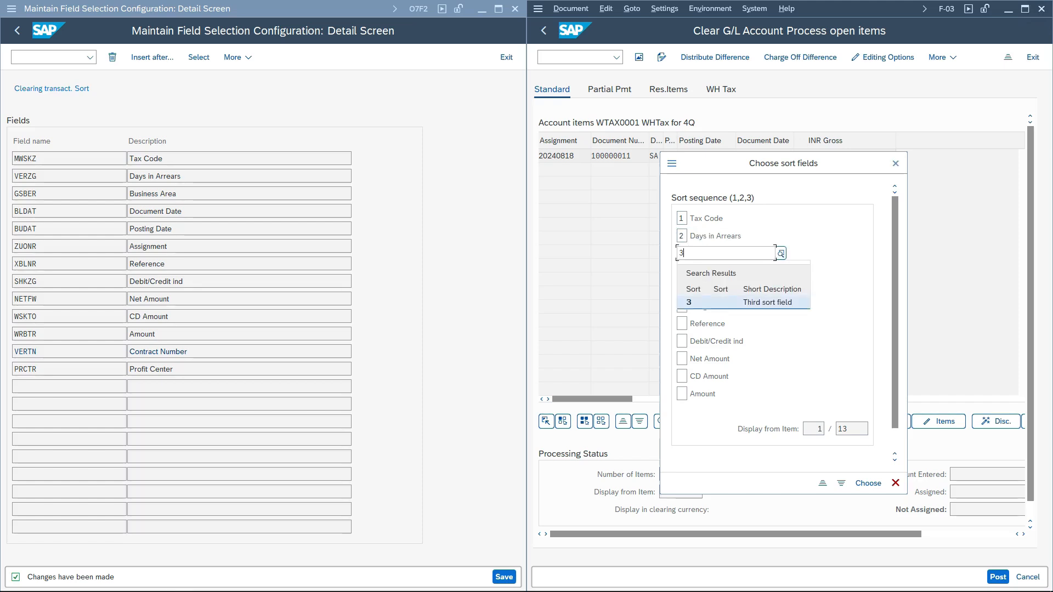
pyautogui.press('Tab')
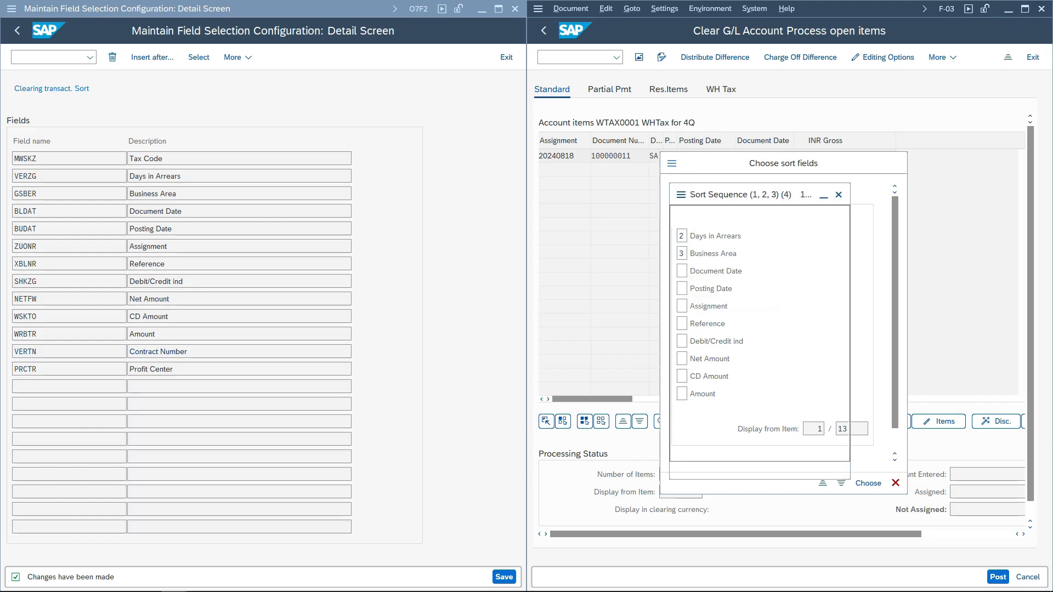
pyautogui.press('F4')
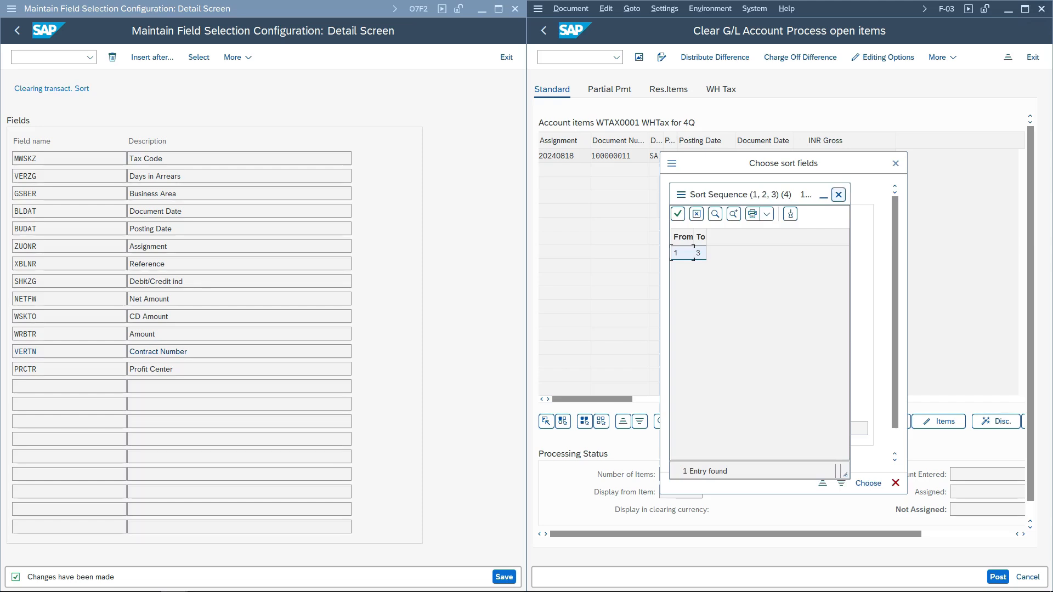
pyautogui.click(839, 195)
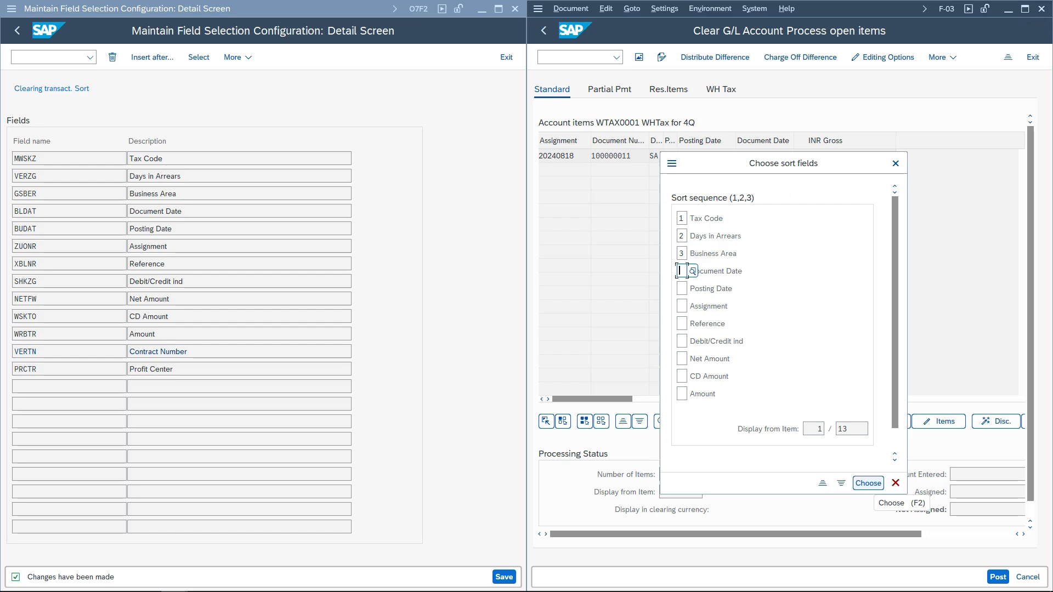
pyautogui.click(868, 483)
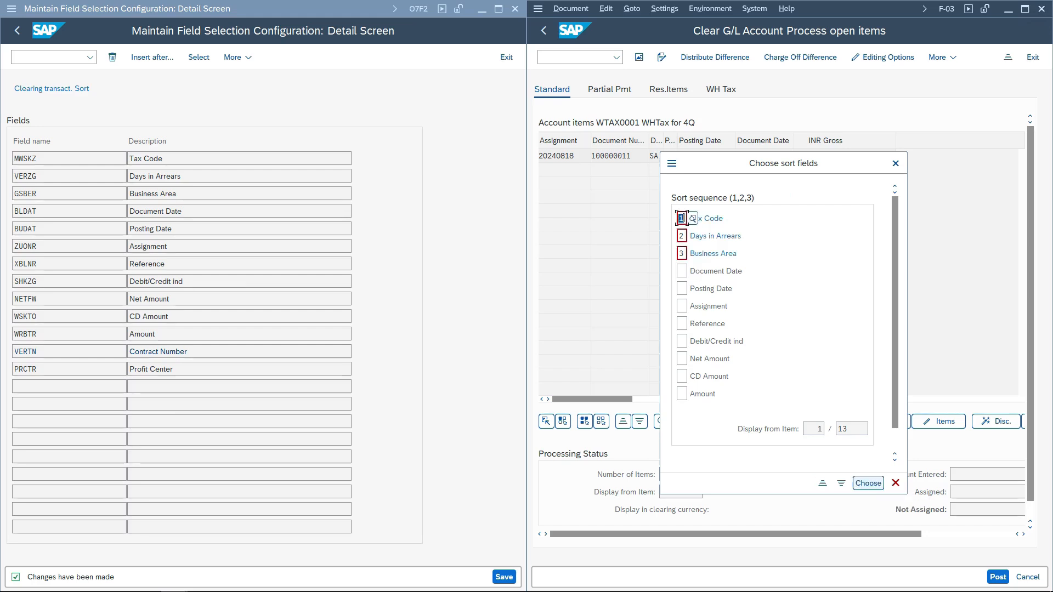
pyautogui.click(895, 164)
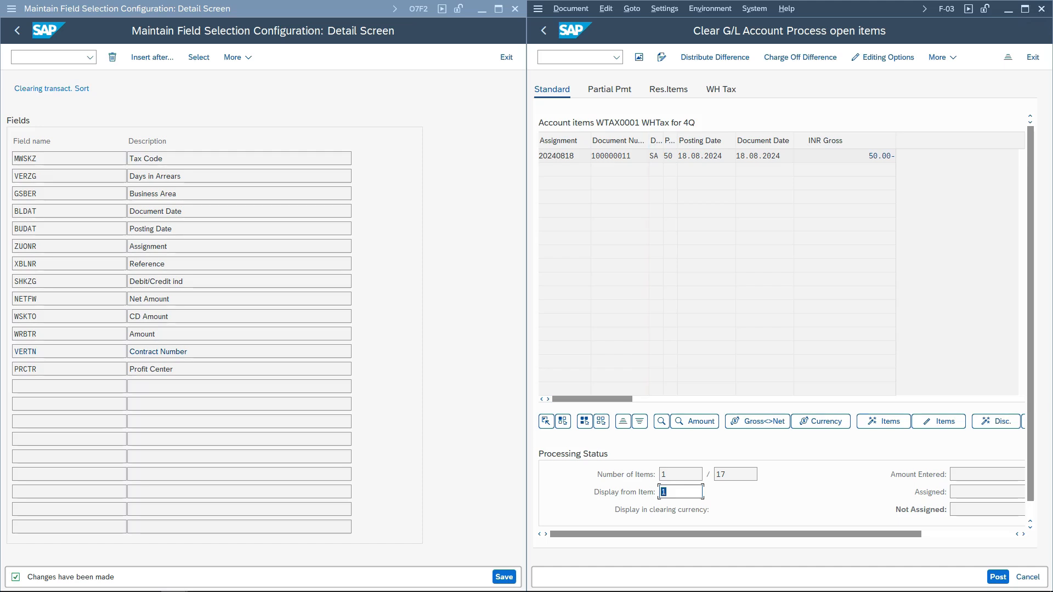
# - Open line layout A1 (Allocation / document number) and insert Profit Center after Document Date
pyautogui.click(69, 351)
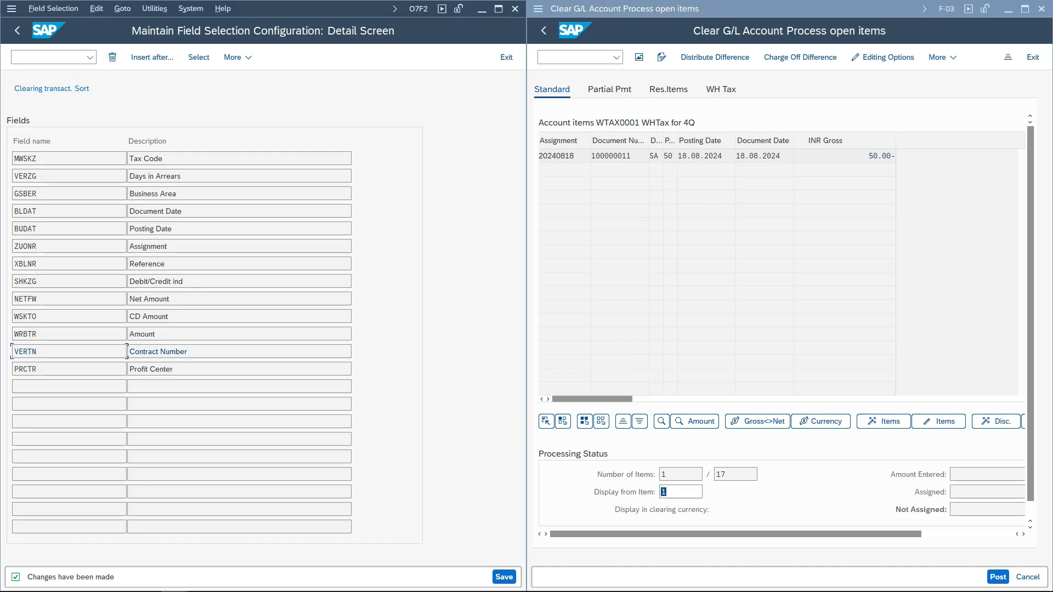
pyautogui.press('F3')
pyautogui.click(117, 382)
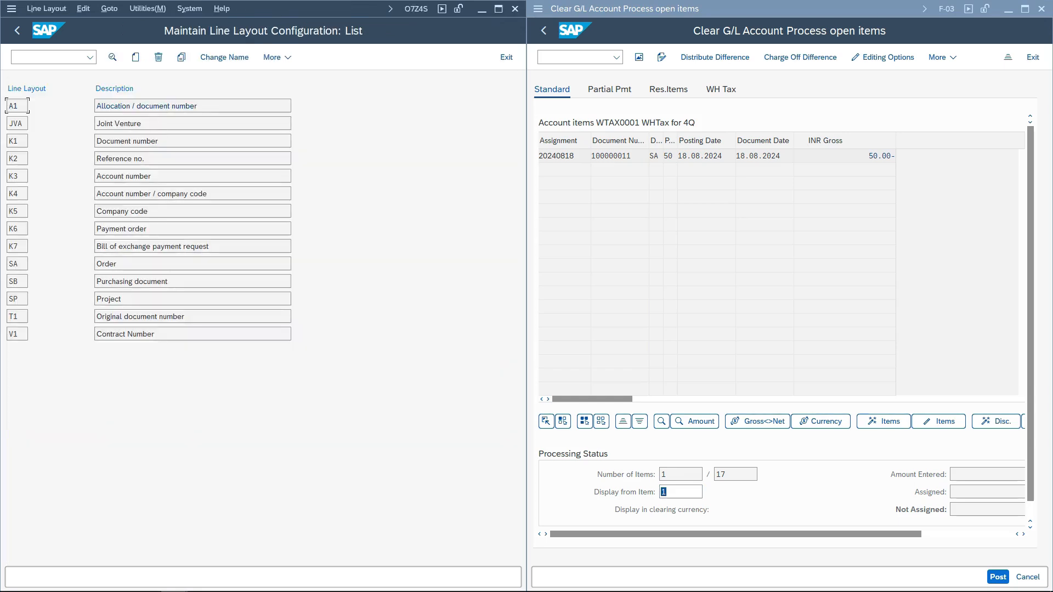
pyautogui.doubleClick(146, 106)
pyautogui.click(74, 228)
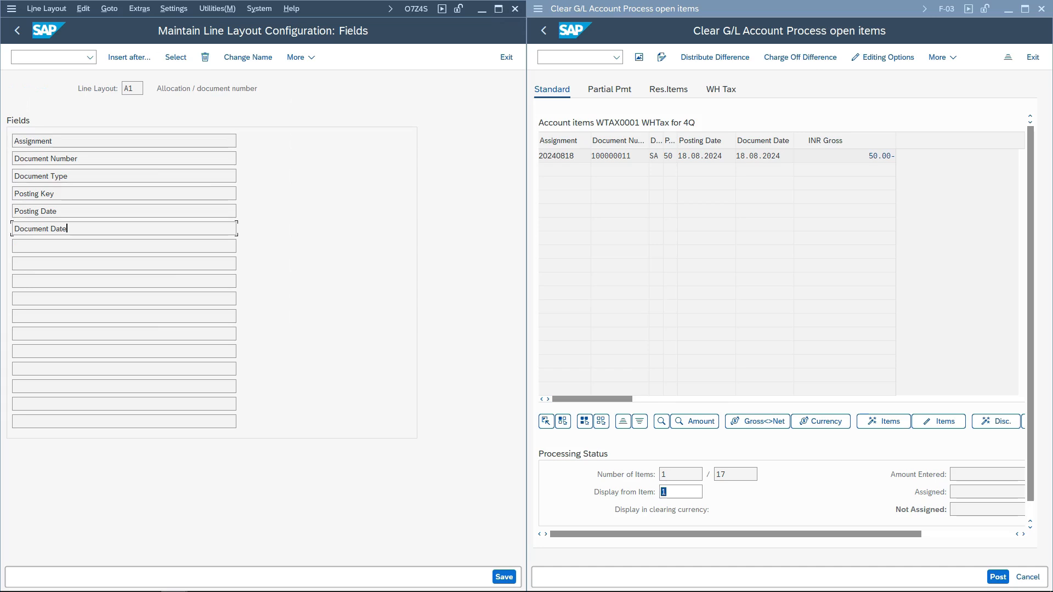
pyautogui.click(128, 57)
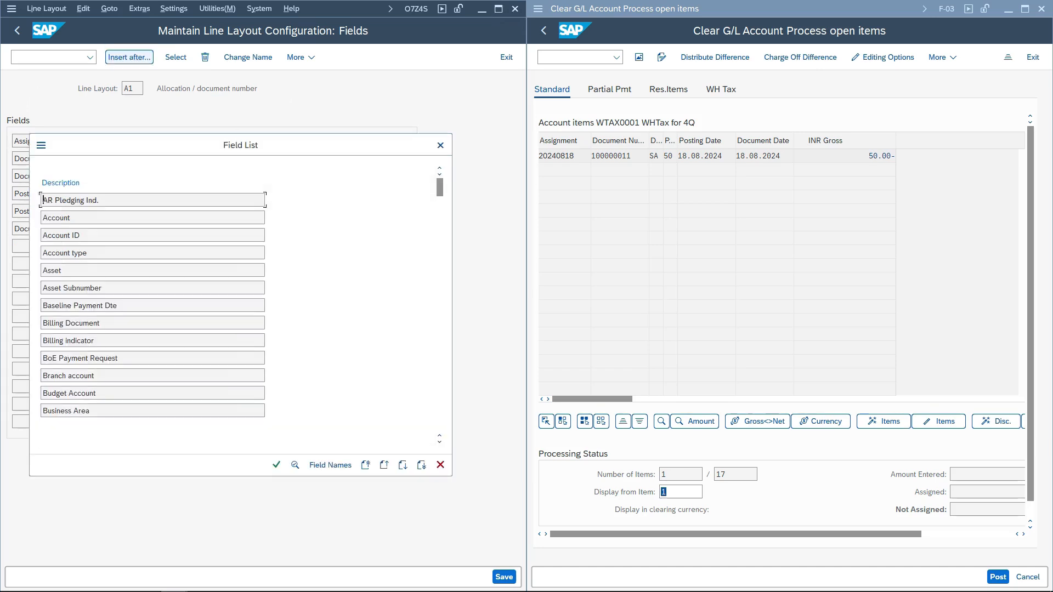
pyautogui.scroll(-2, 153, 305)
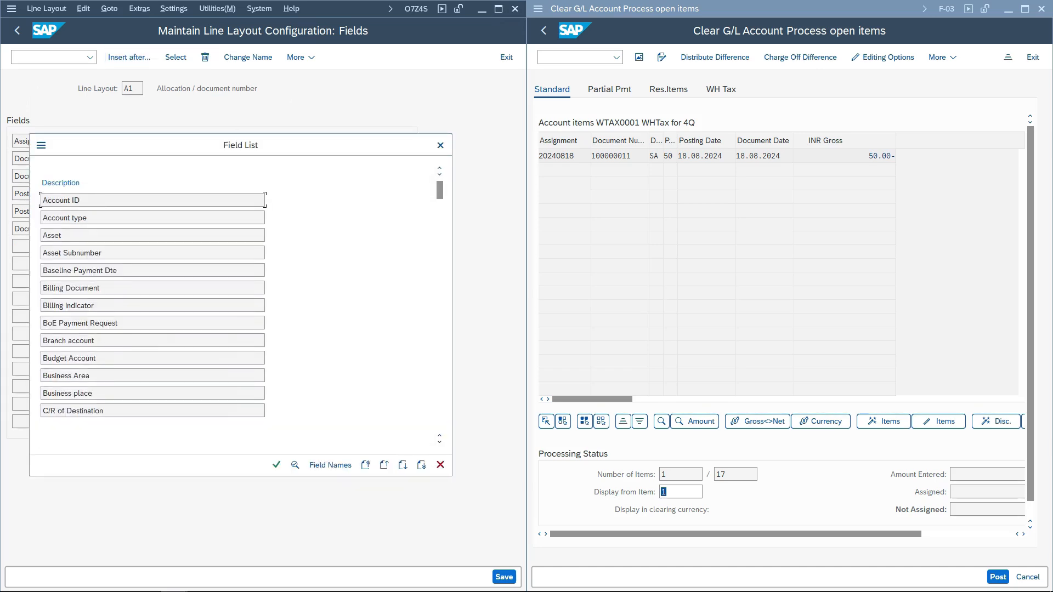
pyautogui.scroll(-4, 153, 305)
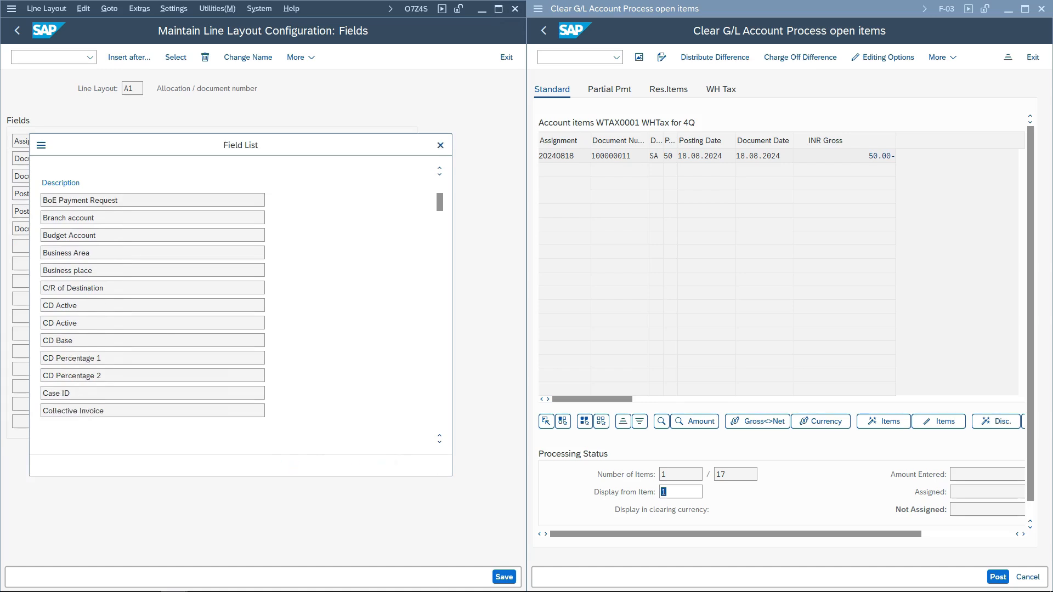
pyautogui.hotkey('ctrl', 'f')
pyautogui.write('prctr')
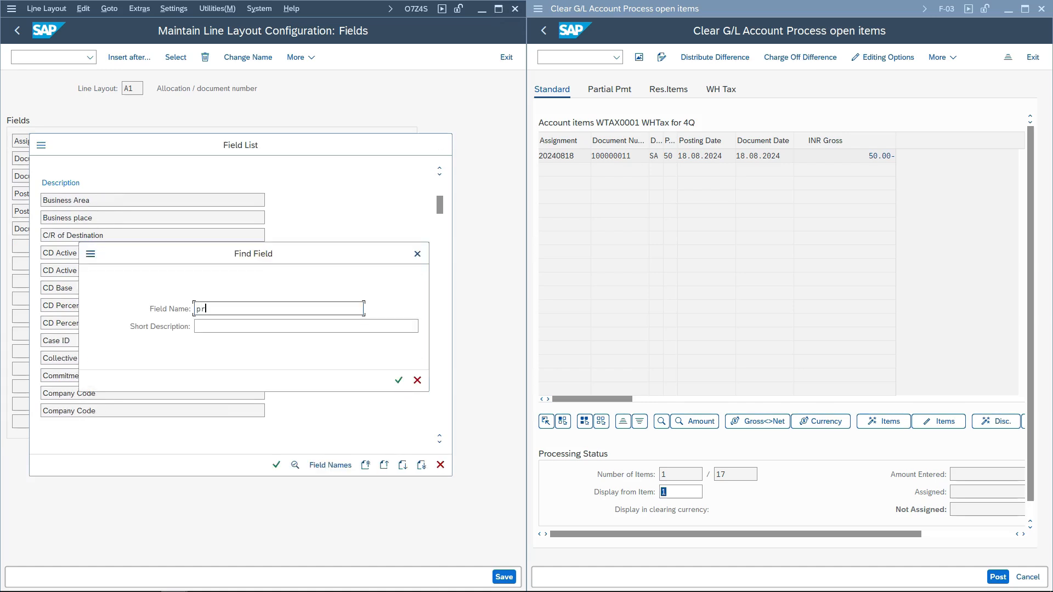
pyautogui.press('Return')
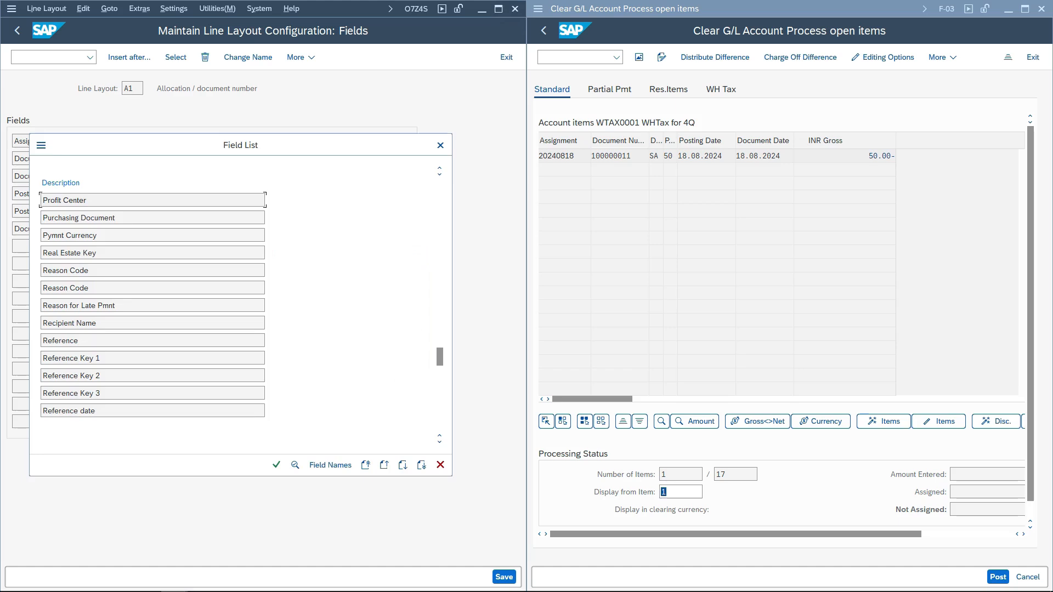
pyautogui.press('Return')
# - Save line layout A1 with usage for Customer, Supplier and G/L Account types, confirming the customizing request
pyautogui.hotkey('ctrl', 's')
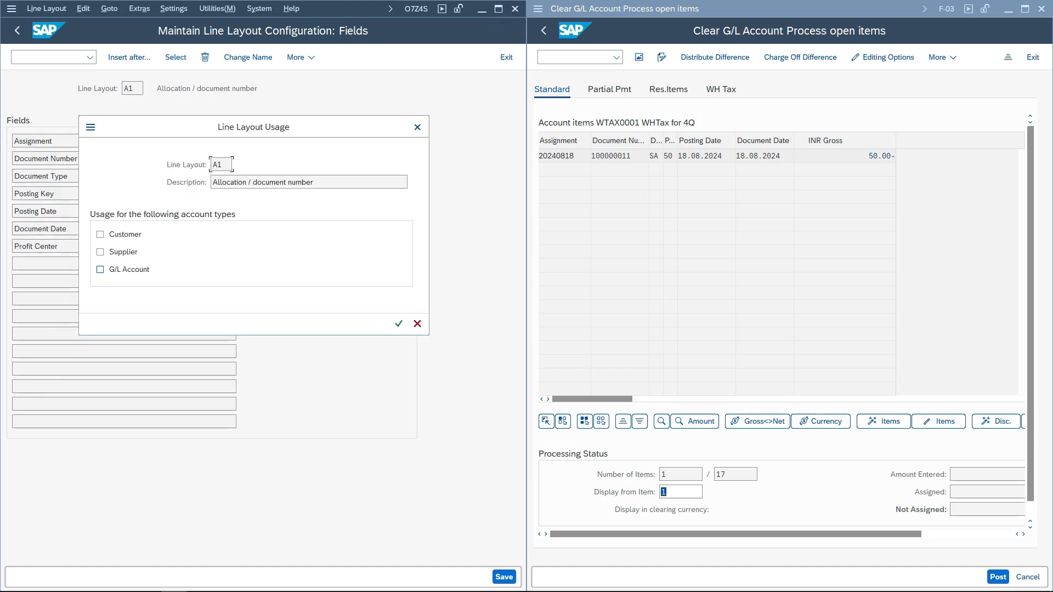
pyautogui.press('Return')
pyautogui.press('Return')
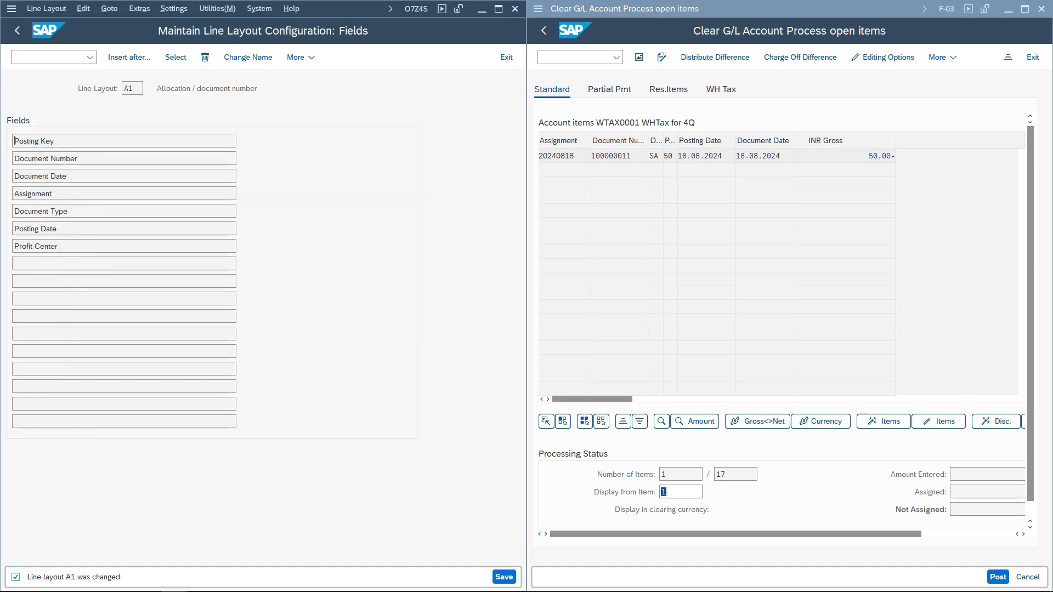
pyautogui.hotkey('ctrl', 's')
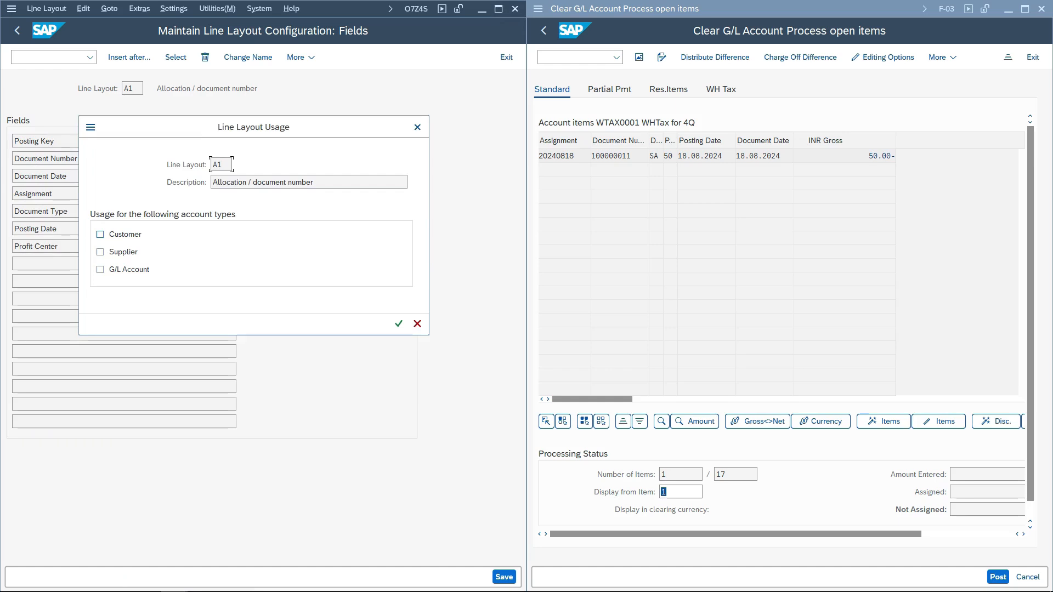
pyautogui.click(100, 234)
pyautogui.click(99, 252)
pyautogui.click(100, 269)
pyautogui.press('Return')
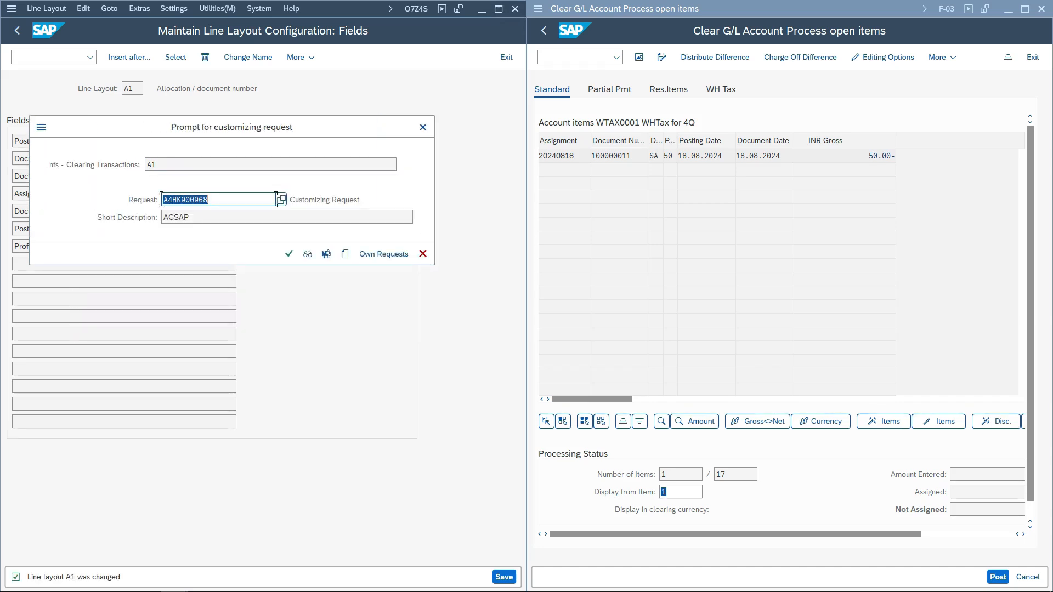
pyautogui.click(289, 253)
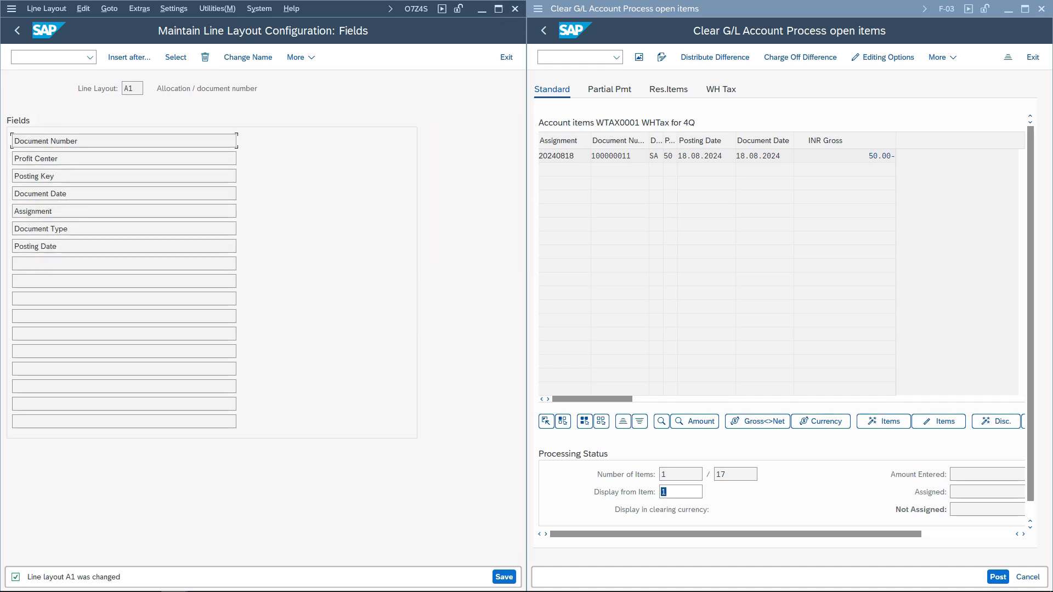
# - Restart Clear G/L Account (F-03) for account WTAX0001 and process its open items
pyautogui.hotkey('alt', 'Tab')
pyautogui.press('F3')
pyautogui.hotkey('ctrl', '/')
pyautogui.write('nf-03')
pyautogui.press('Return')
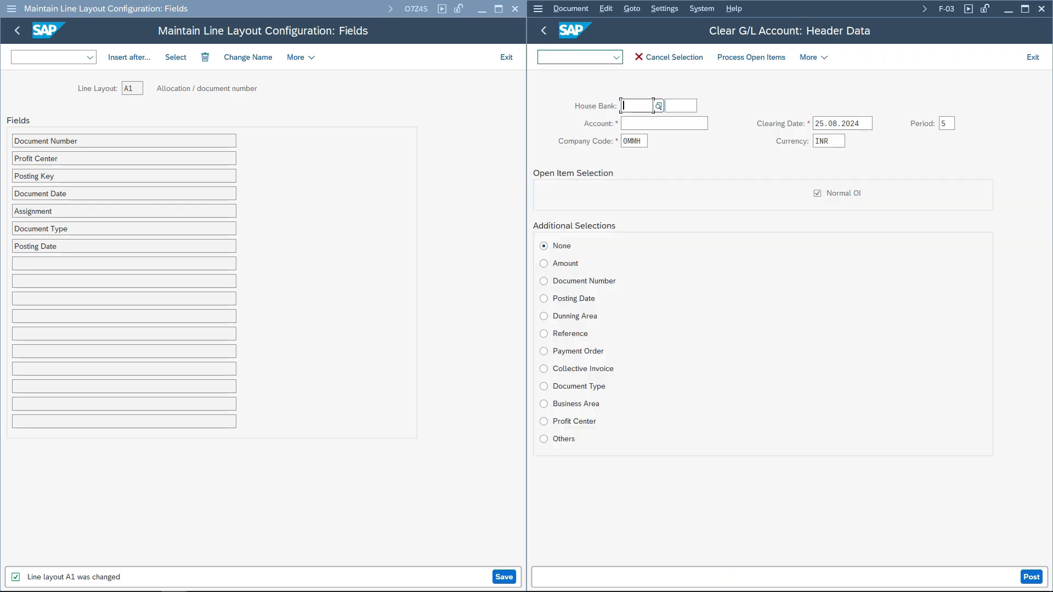
pyautogui.click(707, 123)
pyautogui.write('WTAX0001')
pyautogui.press('Return')
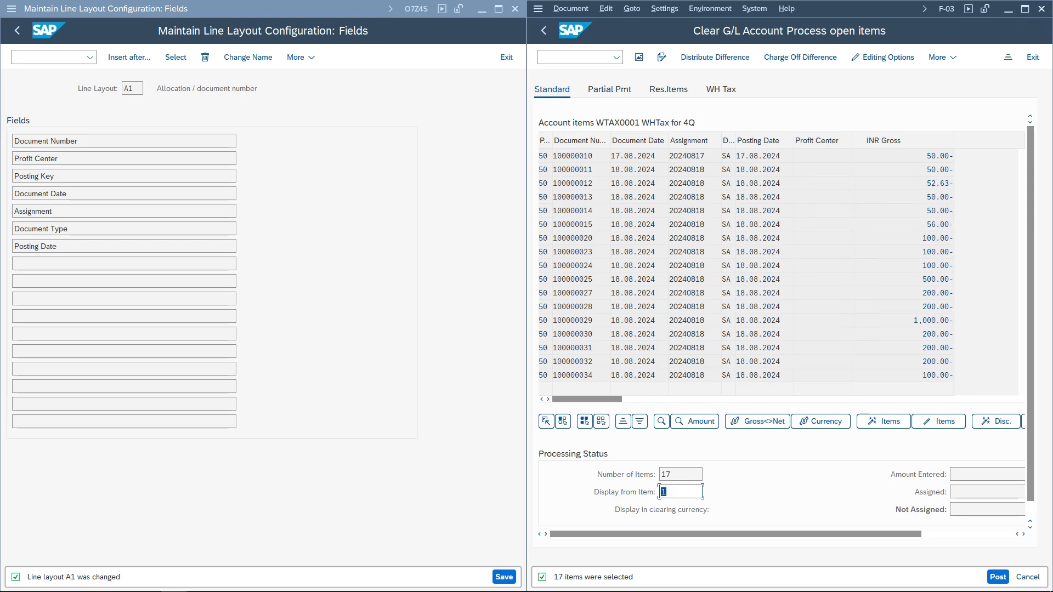
# - Open table BSAS in the General Table Display (SE16N) and scroll through its selection fields
pyautogui.click(48, 57)
pyautogui.write('/nse16n')
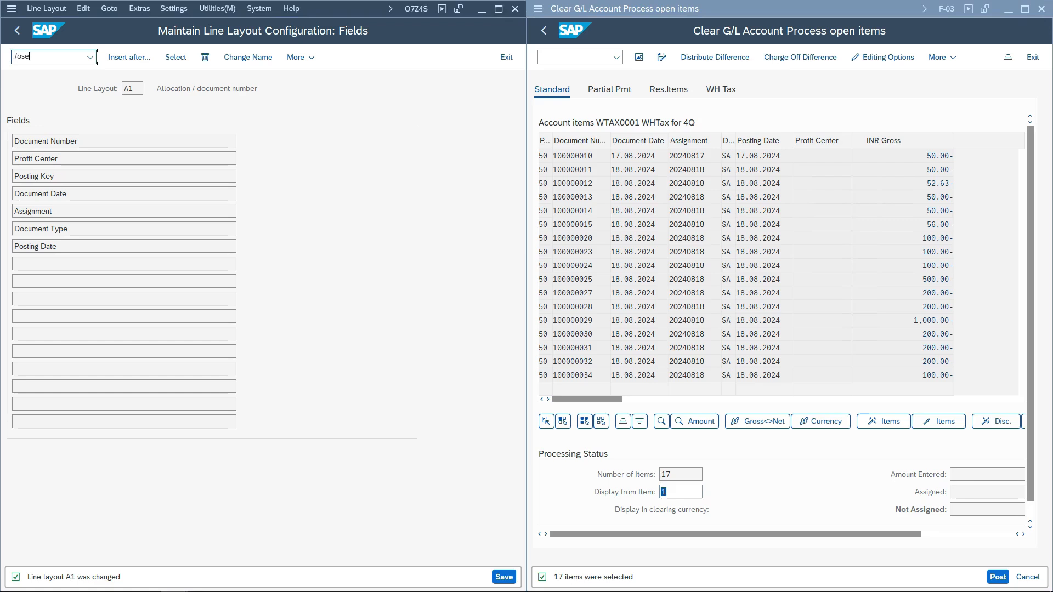
pyautogui.press('Return')
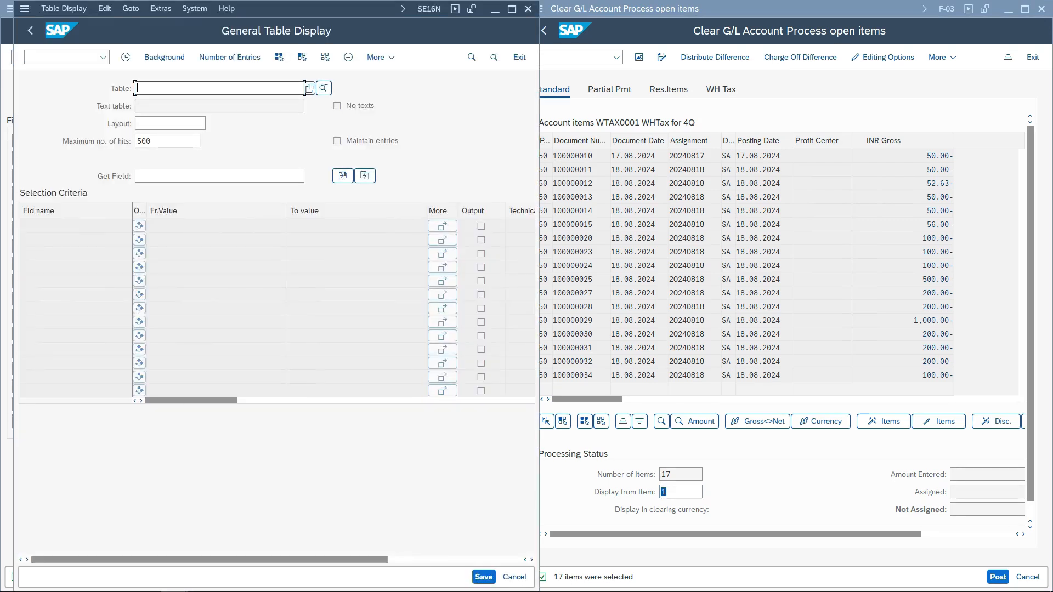
pyautogui.write('bas')
pyautogui.write('s')
pyautogui.press('Return')
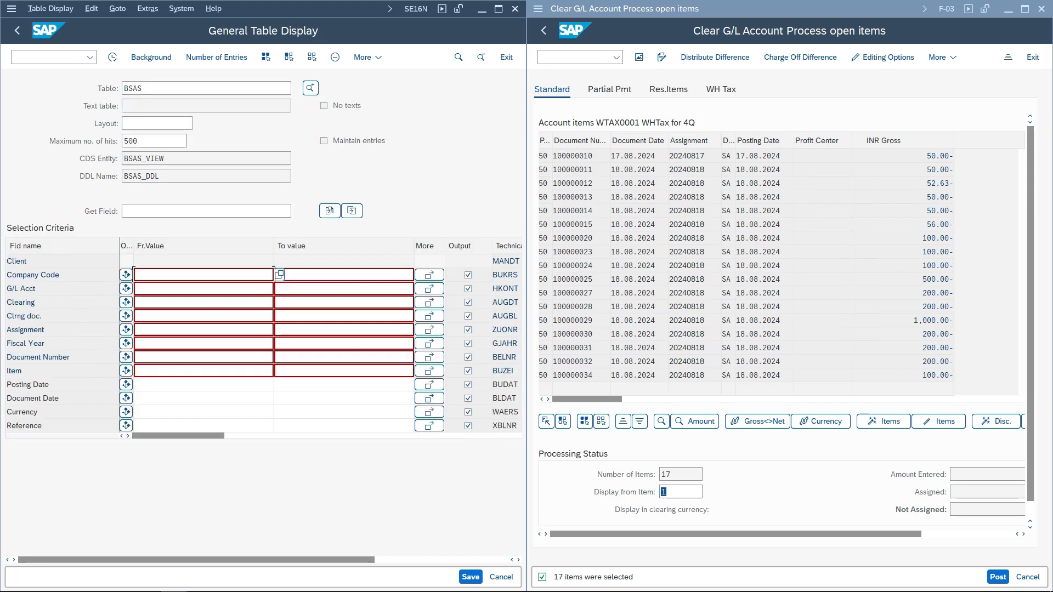
pyautogui.doubleClick(123, 158)
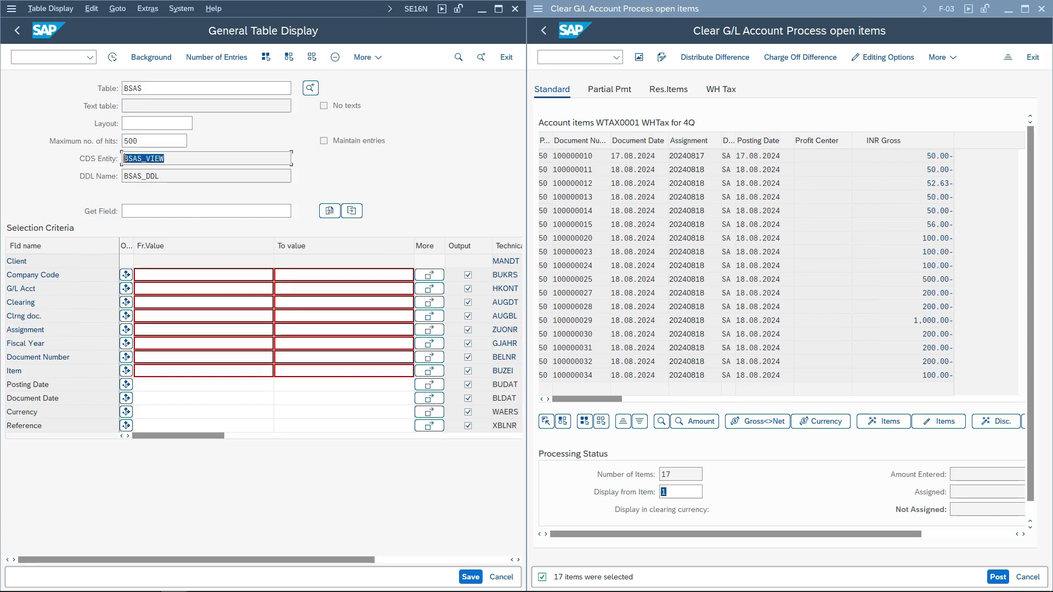
pyautogui.click(133, 274)
pyautogui.scroll(-3, 133, 274)
pyautogui.scroll(-6, 134, 274)
pyautogui.scroll(-6, 274, 274)
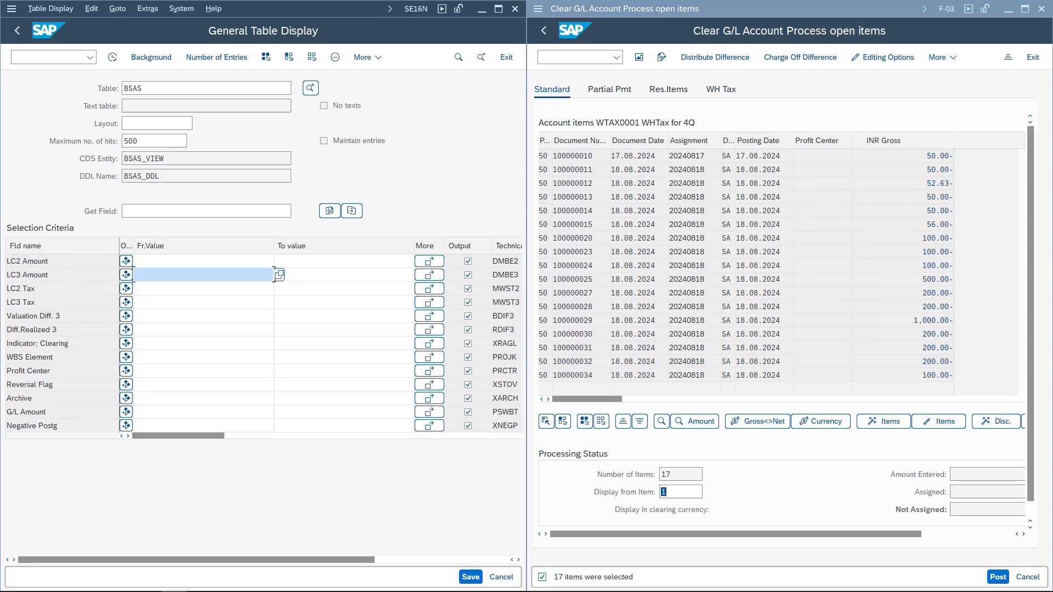
# - Switch the table display to BSIS and then to BSAD to compare their fields
pyautogui.click(291, 89)
pyautogui.press('BackSpace')
pyautogui.press('BackSpace')
pyautogui.write('IS')
pyautogui.press('Return')
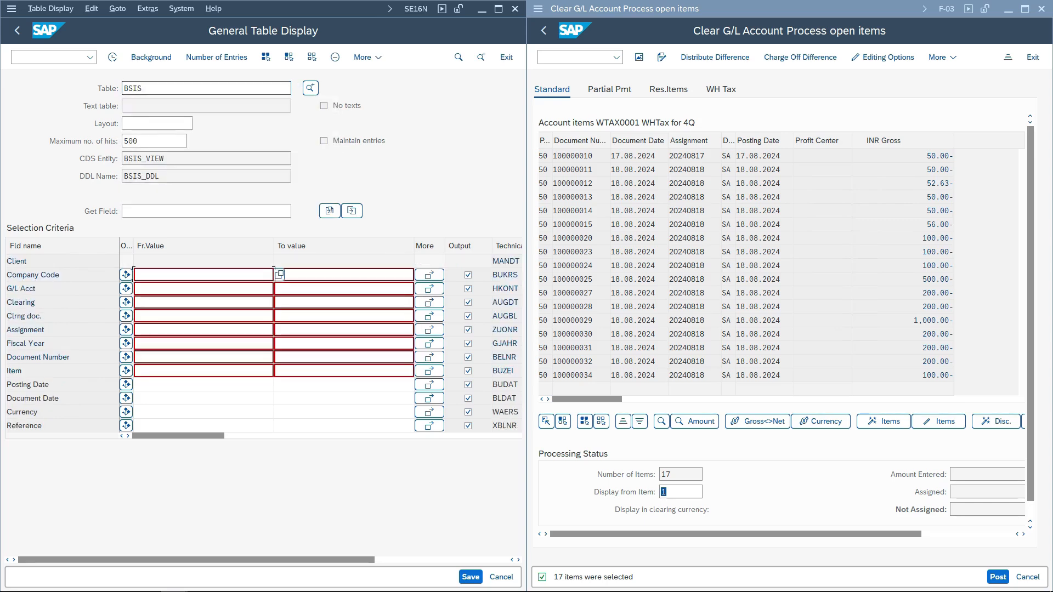
pyautogui.click(291, 88)
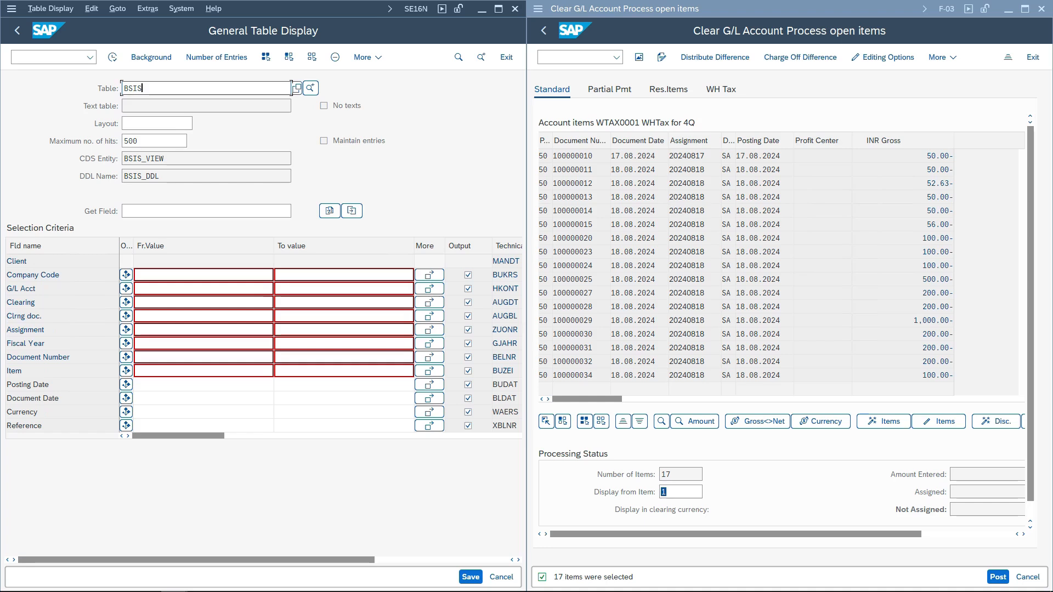
pyautogui.press('BackSpace')
pyautogui.press('BackSpace')
pyautogui.write('AD')
pyautogui.press('Return')
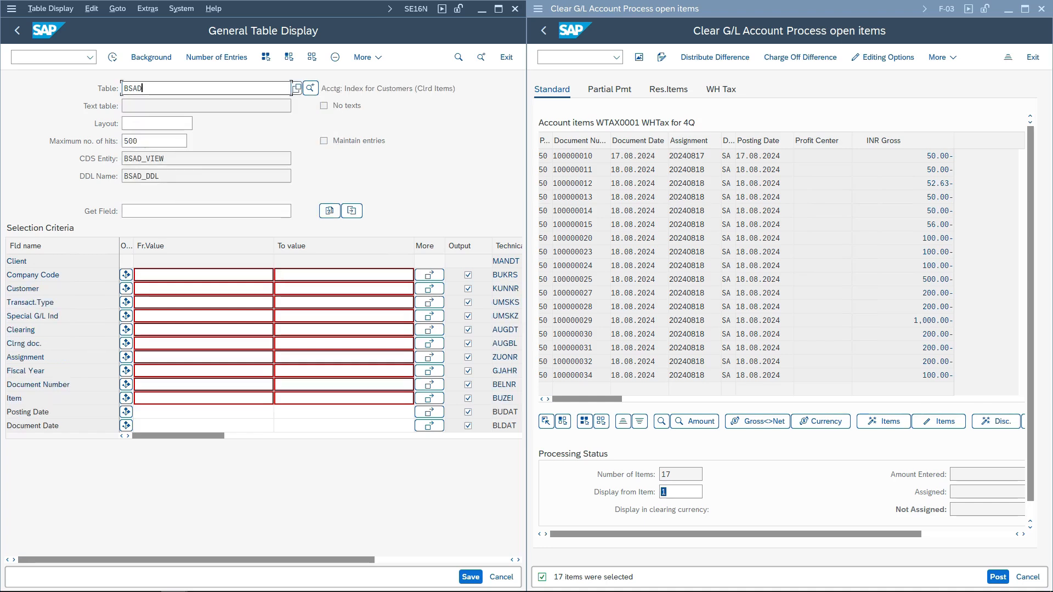
# - Switch the table display to BSIK and scroll through its selection fields
pyautogui.press('BackSpace')
pyautogui.press('BackSpace')
pyautogui.write('IK')
pyautogui.press('Return')
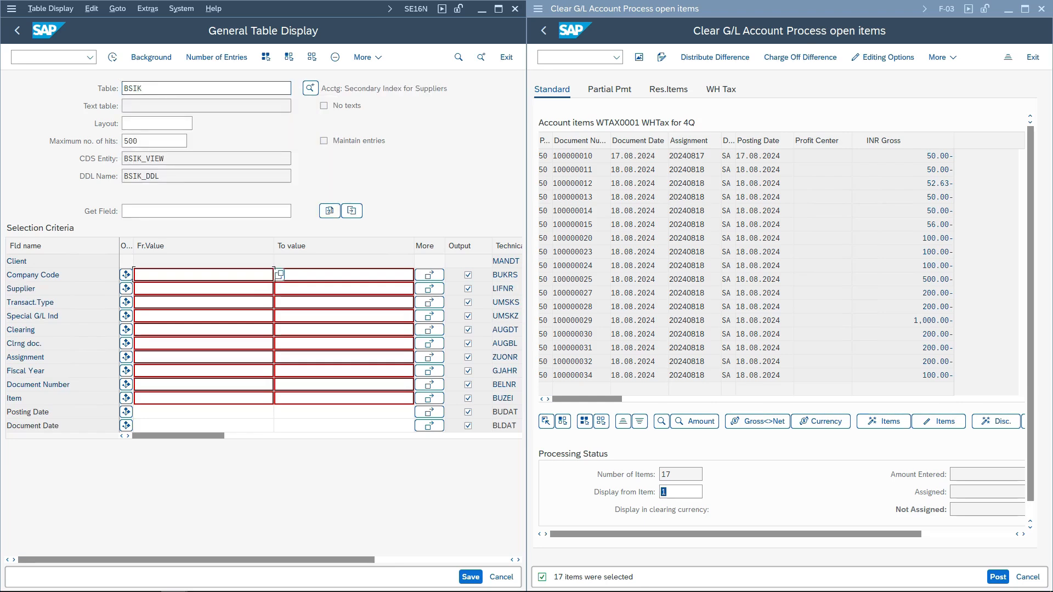
pyautogui.scroll(-3, 279, 274)
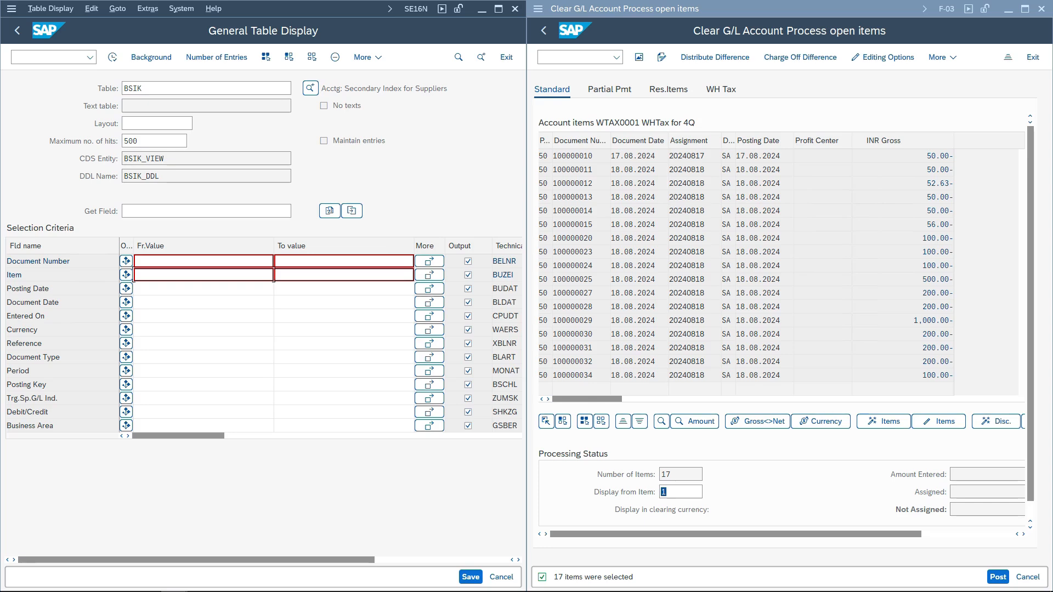
pyautogui.click(291, 88)
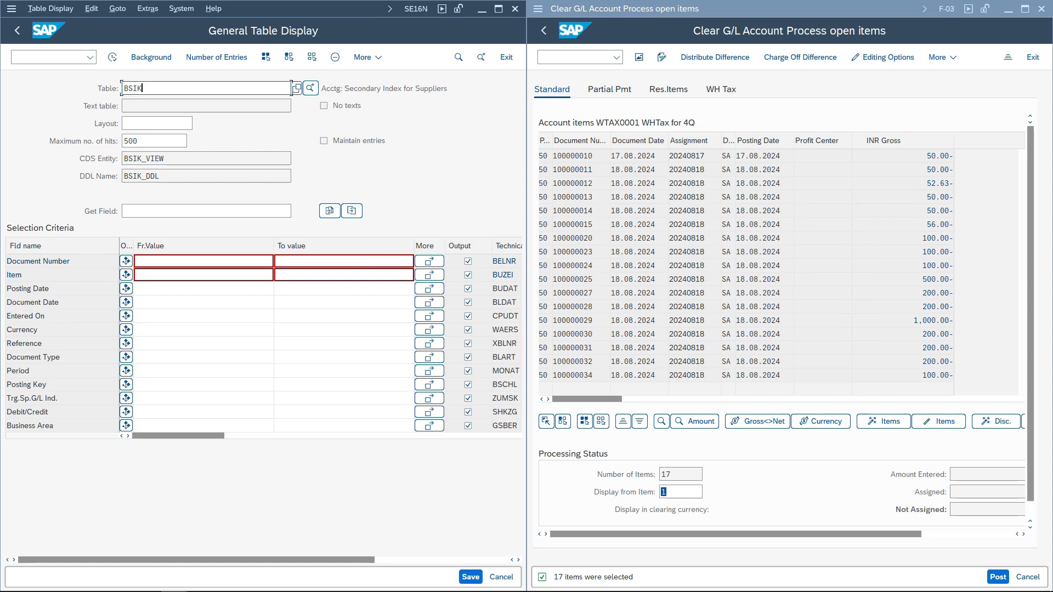
# - Examine the open items' document numbers and Profit Center column, then open Post Incoming Payments (F-28)
pyautogui.click(611, 169)
pyautogui.hotkey('shift', 'Tab')
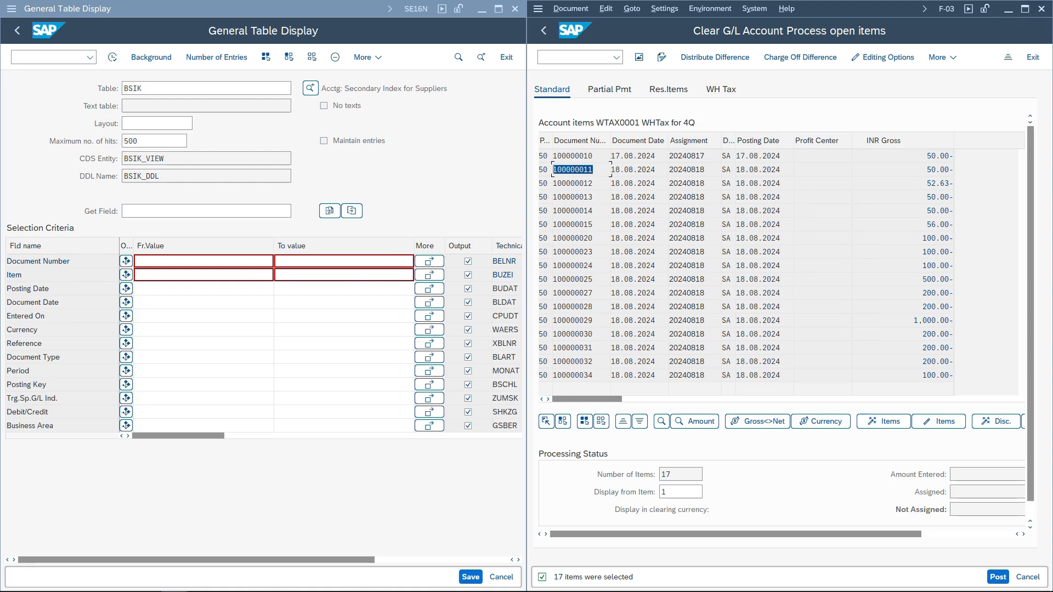
pyautogui.moveTo(594, 183); pyautogui.dragTo(552, 184)
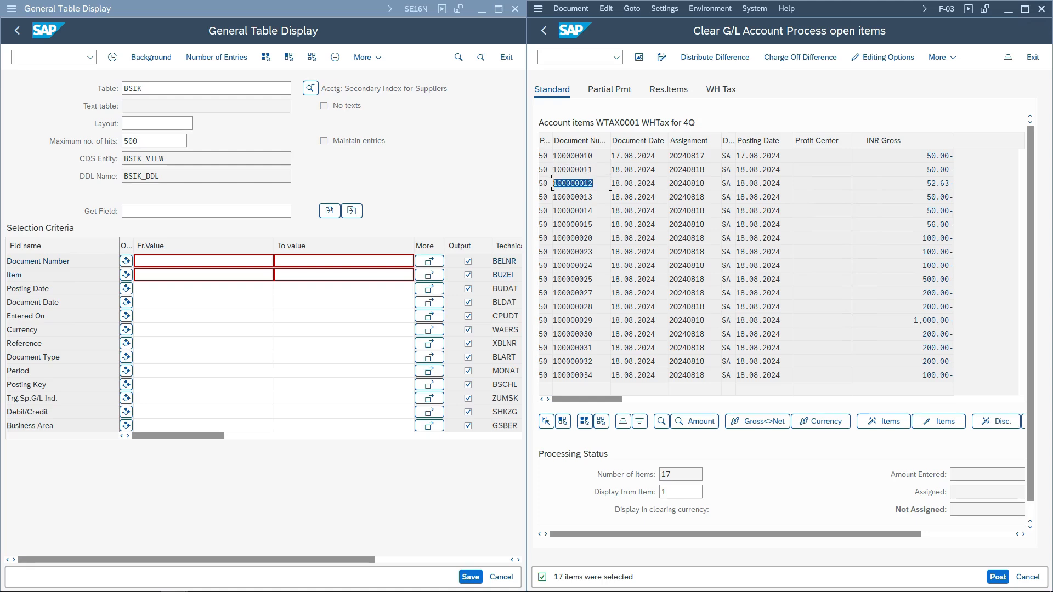
pyautogui.moveTo(594, 156); pyautogui.dragTo(552, 156)
pyautogui.click(844, 156)
pyautogui.click(575, 57)
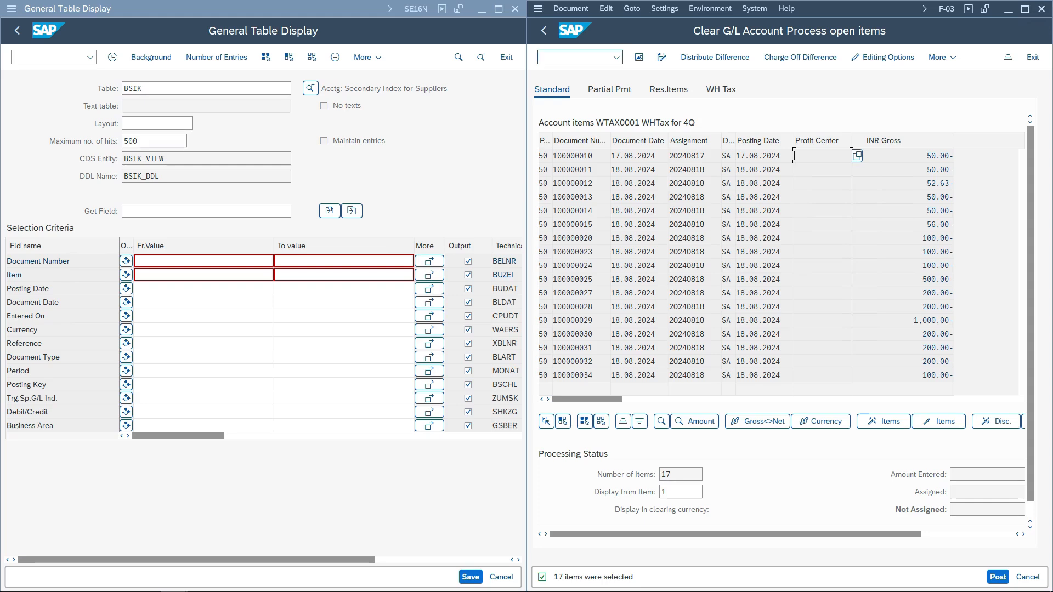
pyautogui.write('/nf-28')
pyautogui.press('Return')
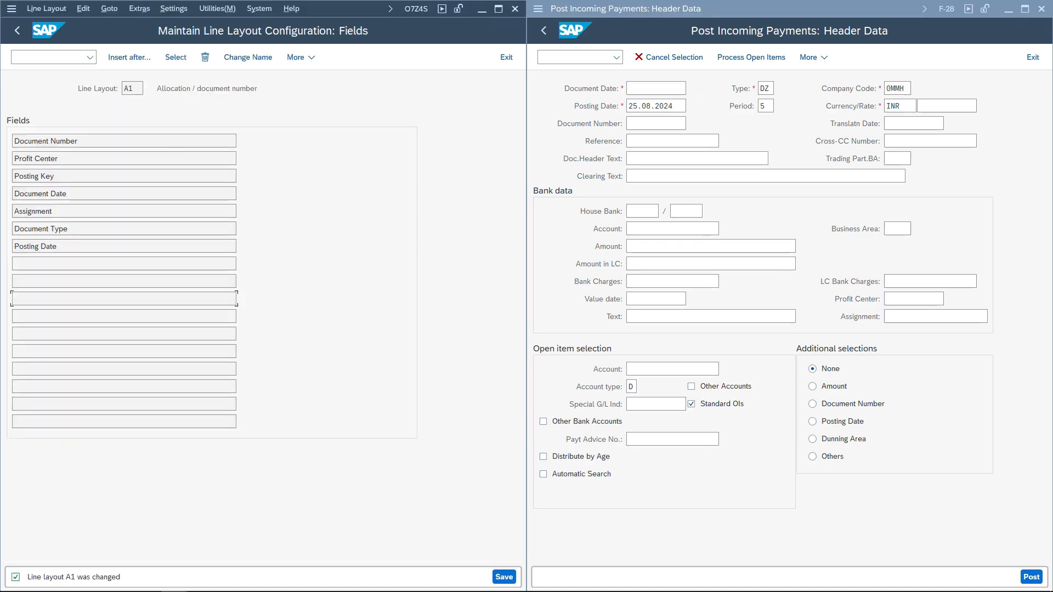
# - Leave line layout configuration, saving line layout A1 under the customizing request
pyautogui.press('F3')
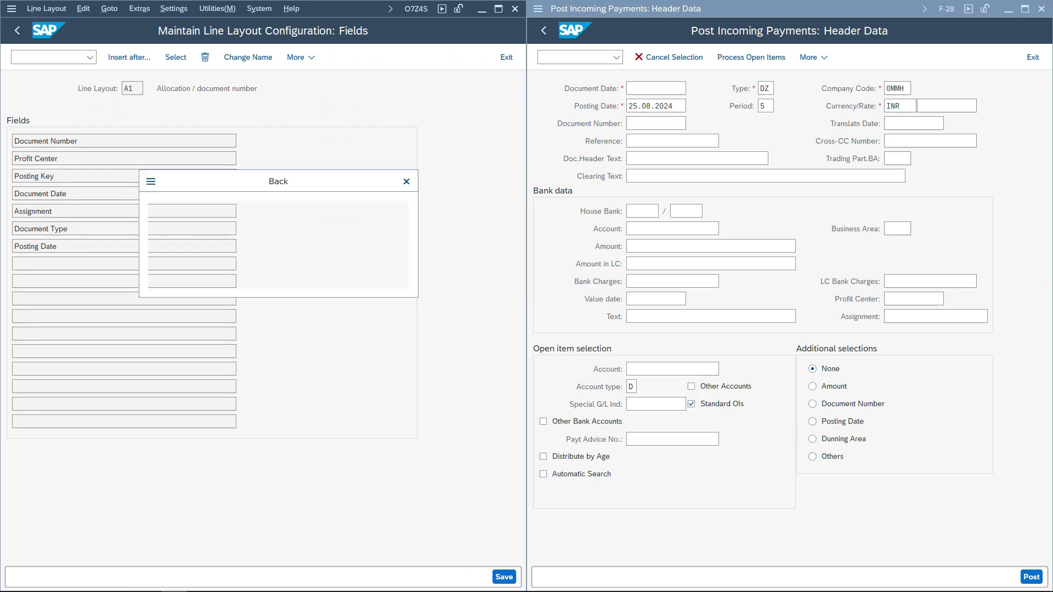
pyautogui.press('Return')
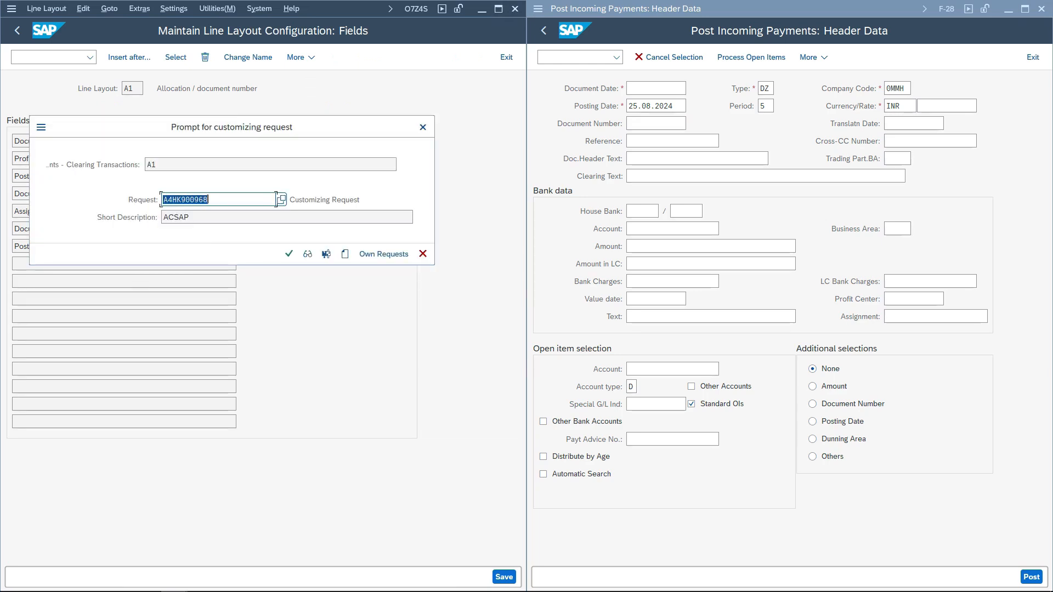
pyautogui.press('Return')
pyautogui.press('F3')
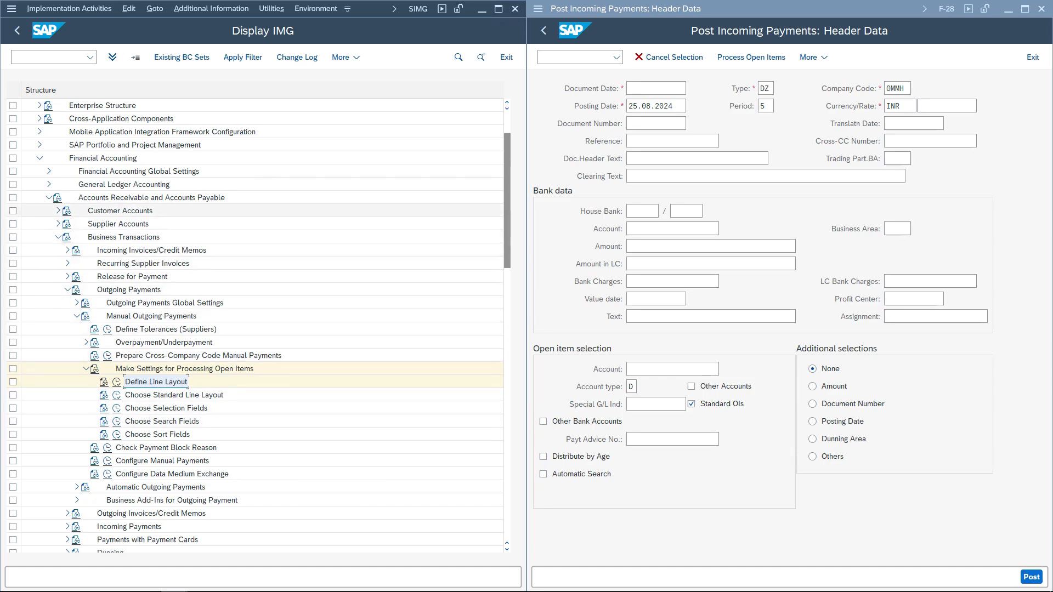
# - Expand General Ledger Accounting and its Business Transactions node in the IMG structure
pyautogui.click(124, 184)
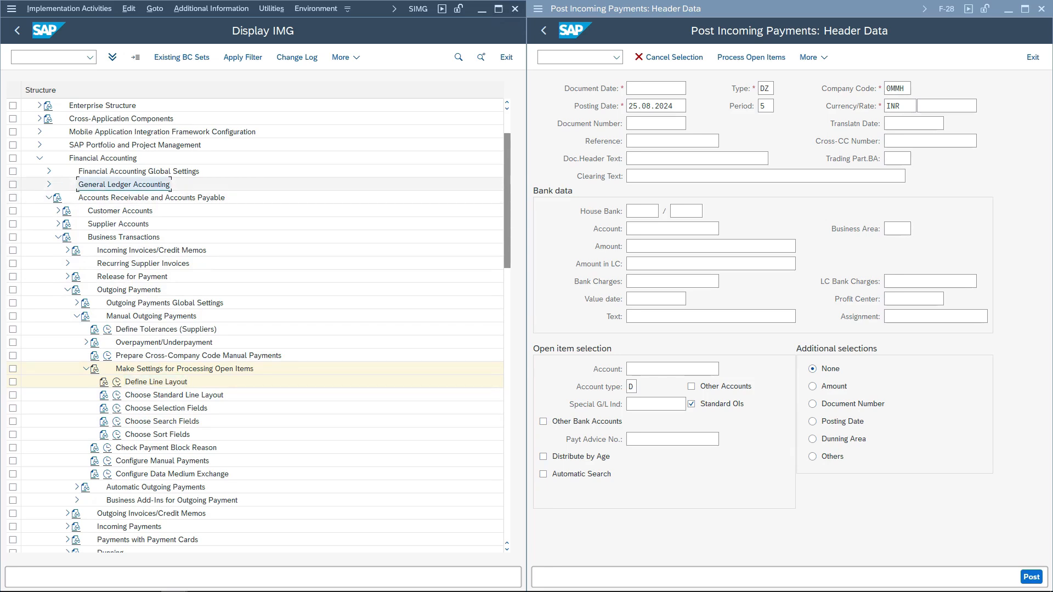
pyautogui.click(49, 184)
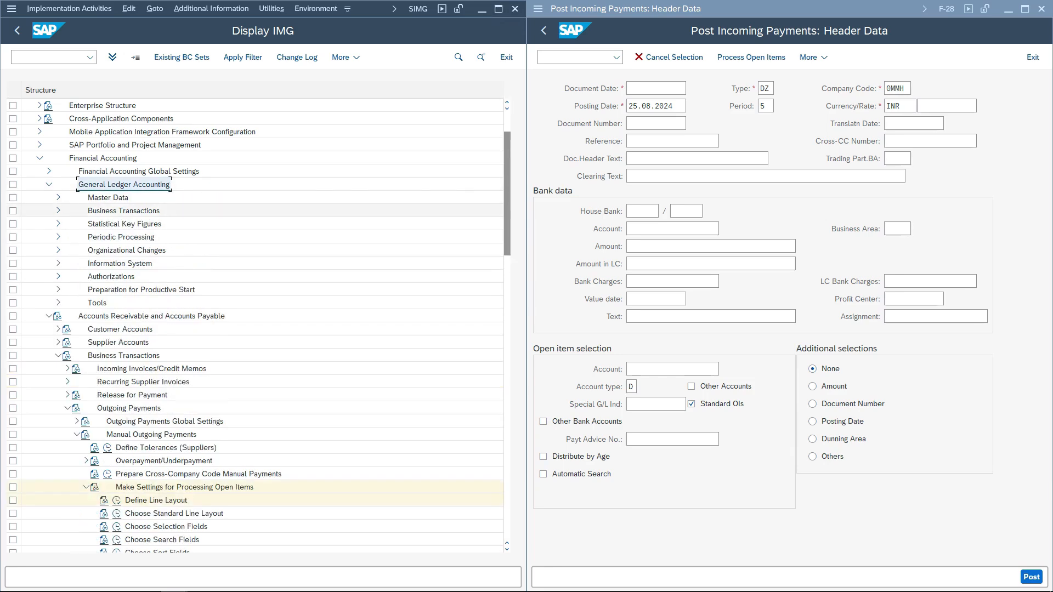
pyautogui.click(58, 211)
pyautogui.scroll(-2, 264, 329)
pyautogui.scroll(-5, 263, 328)
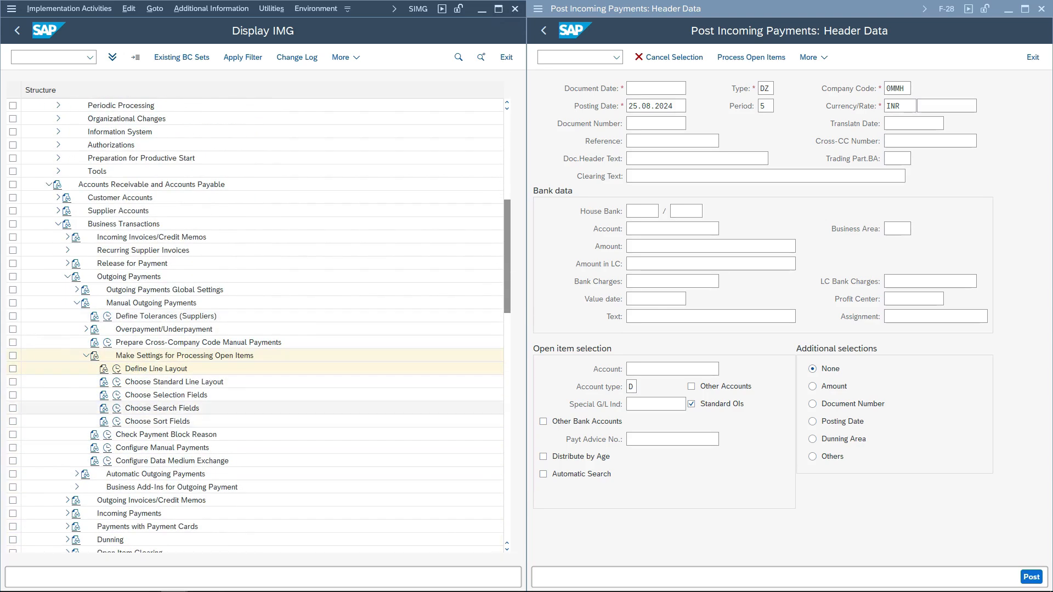
# - Review the selection, search and sort field settings for processing open items
pyautogui.click(116, 395)
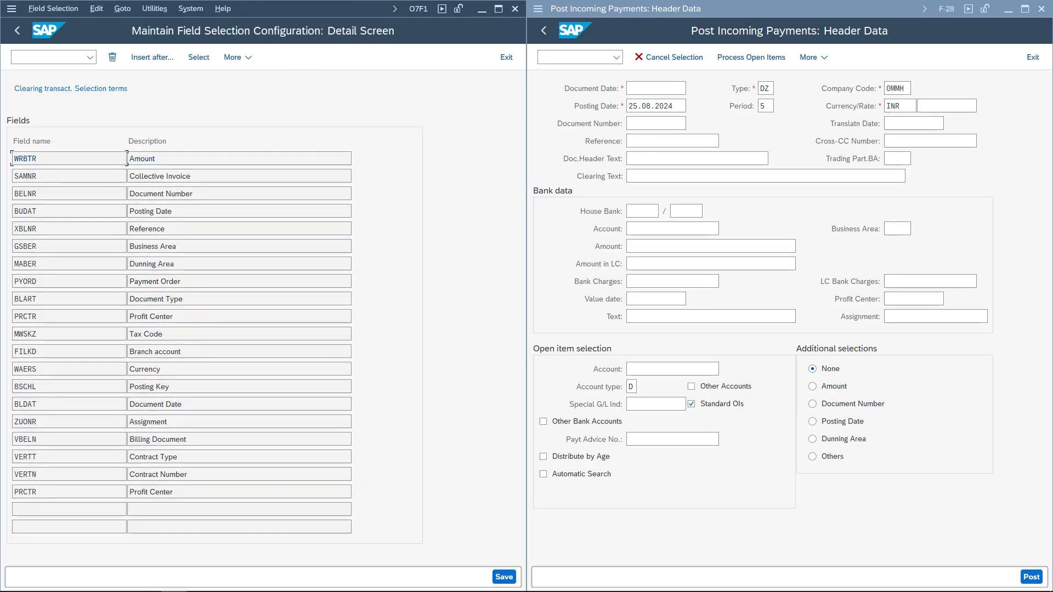
pyautogui.press('F3')
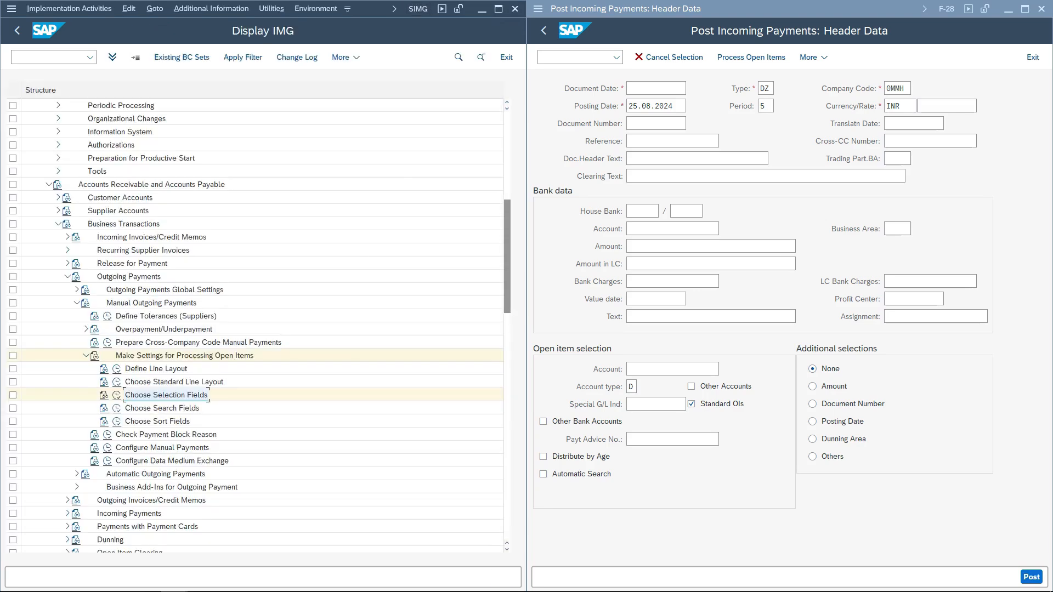
pyautogui.click(116, 395)
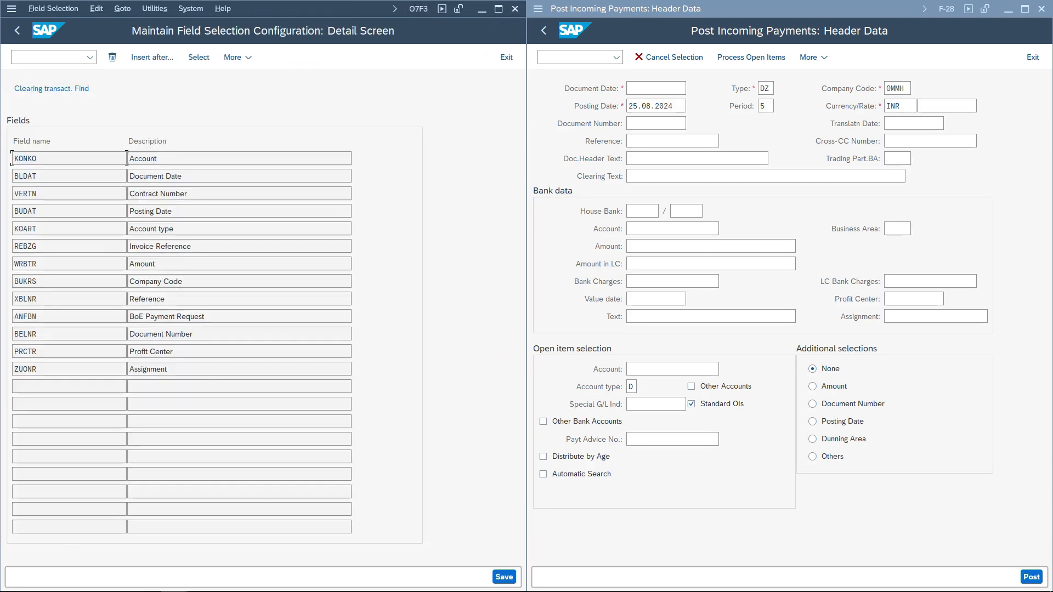
pyautogui.press('F3')
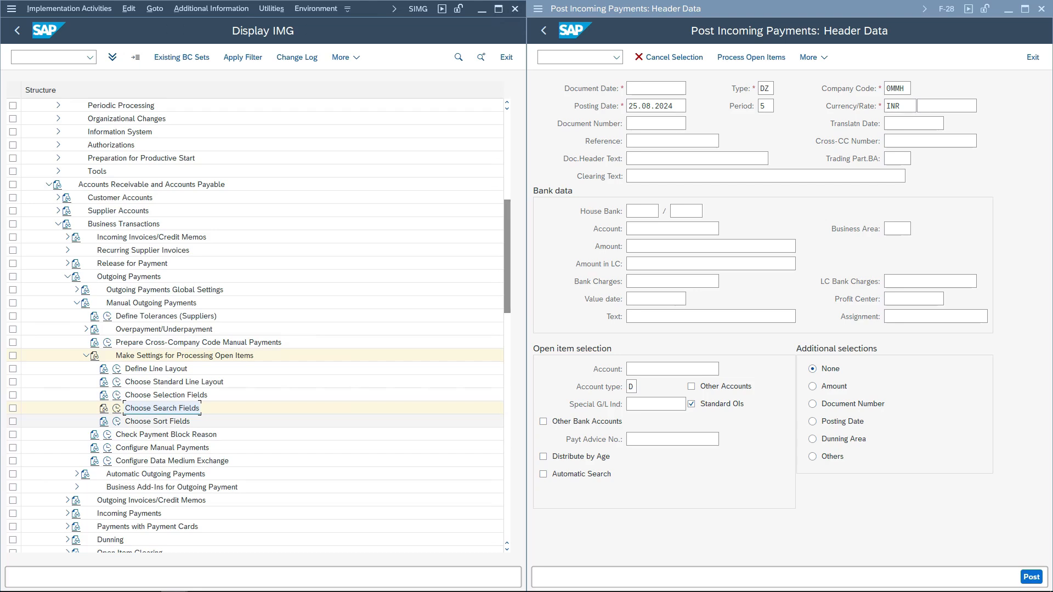
pyautogui.click(117, 420)
pyautogui.press('F3')
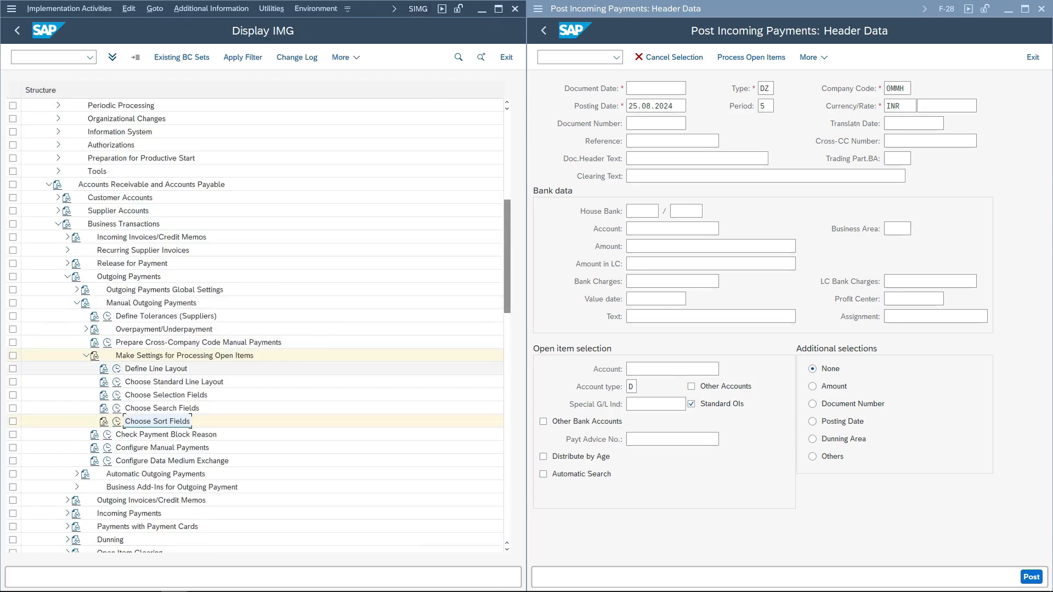
# - Review the line layout list and the standard line layout defaults per transaction
pyautogui.click(117, 368)
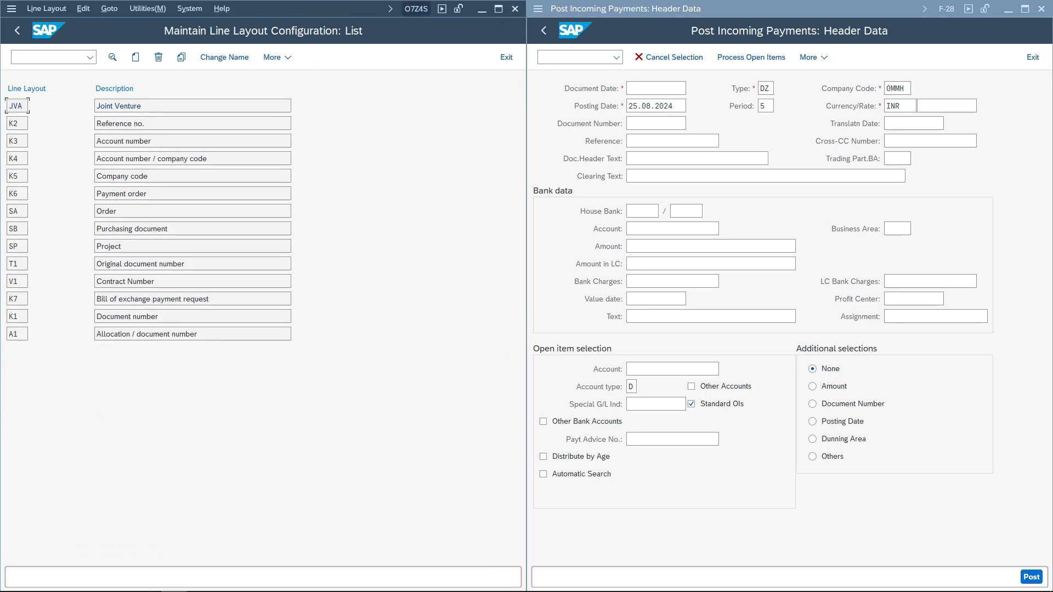
pyautogui.press('F3')
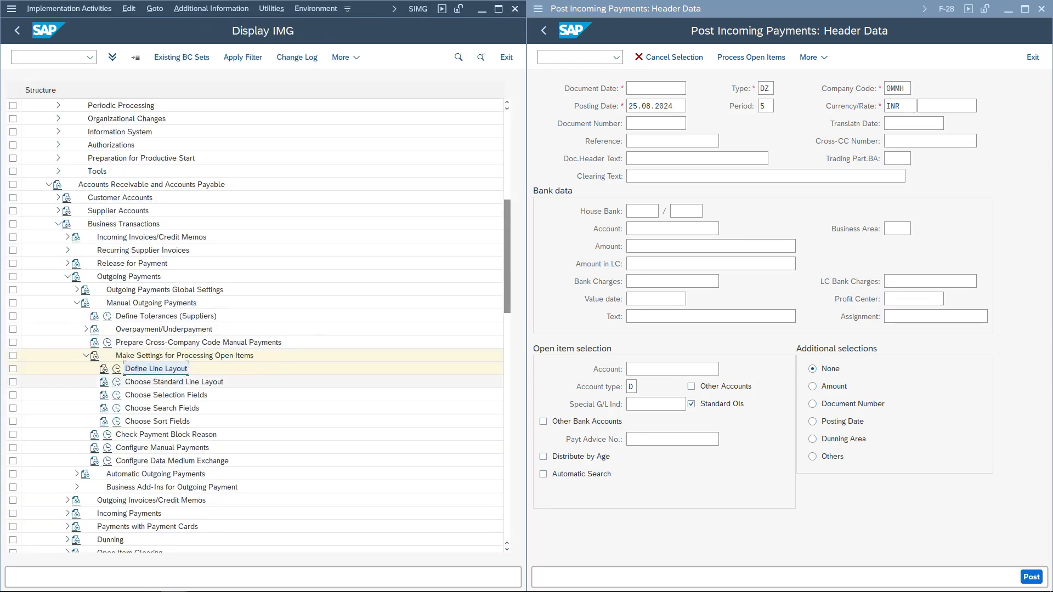
pyautogui.click(116, 382)
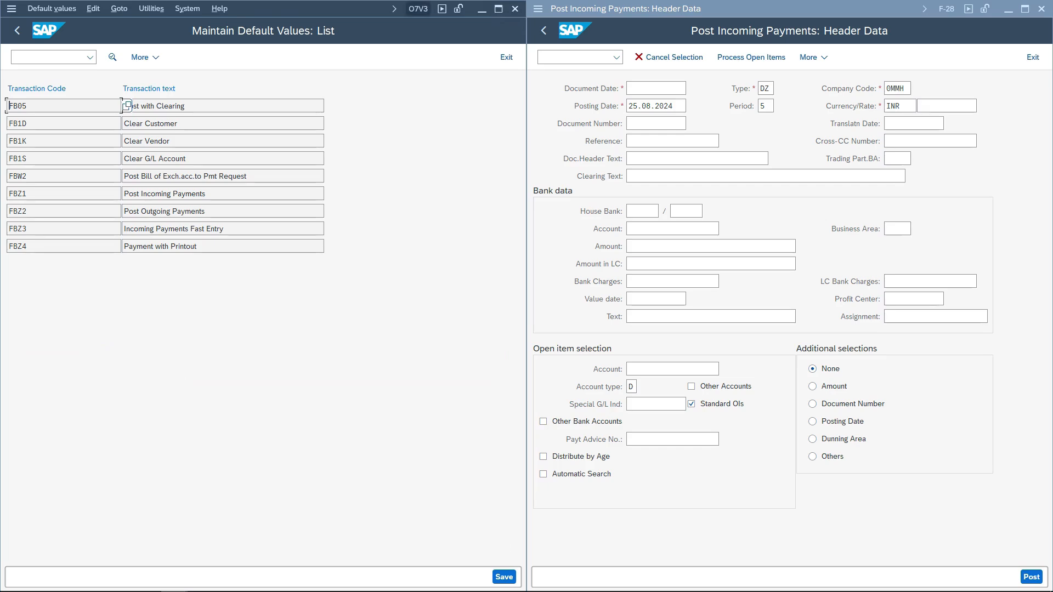
pyautogui.press('F3')
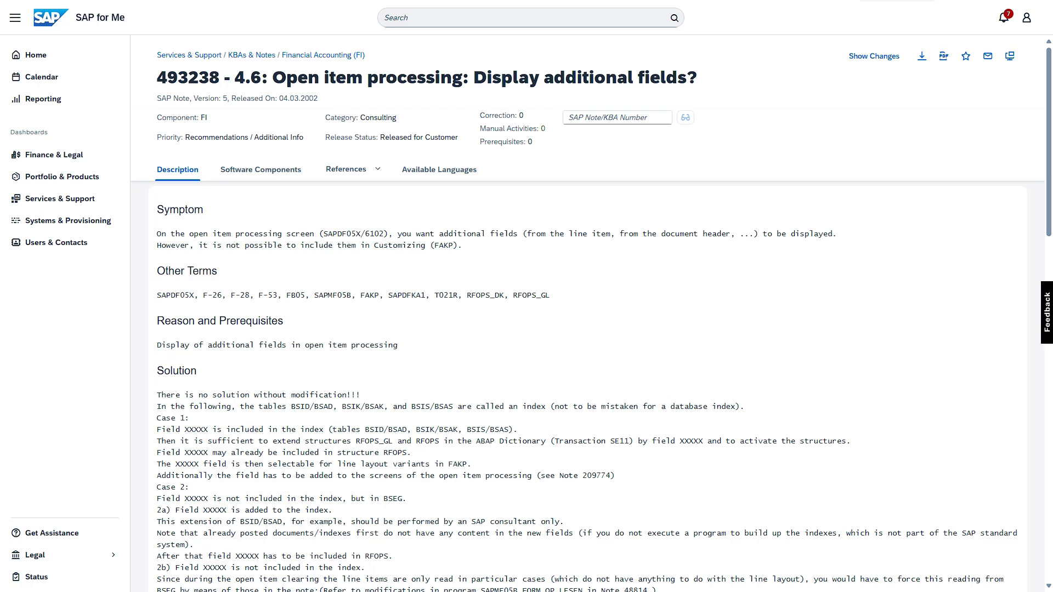
# - Switch to SAP for Me and read SAP Note 493238 on displaying additional fields in open item processing
pyautogui.moveTo(203, 295); pyautogui.dragTo(550, 295)
pyautogui.click(550, 296)
pyautogui.scroll(-2, 587, 384)
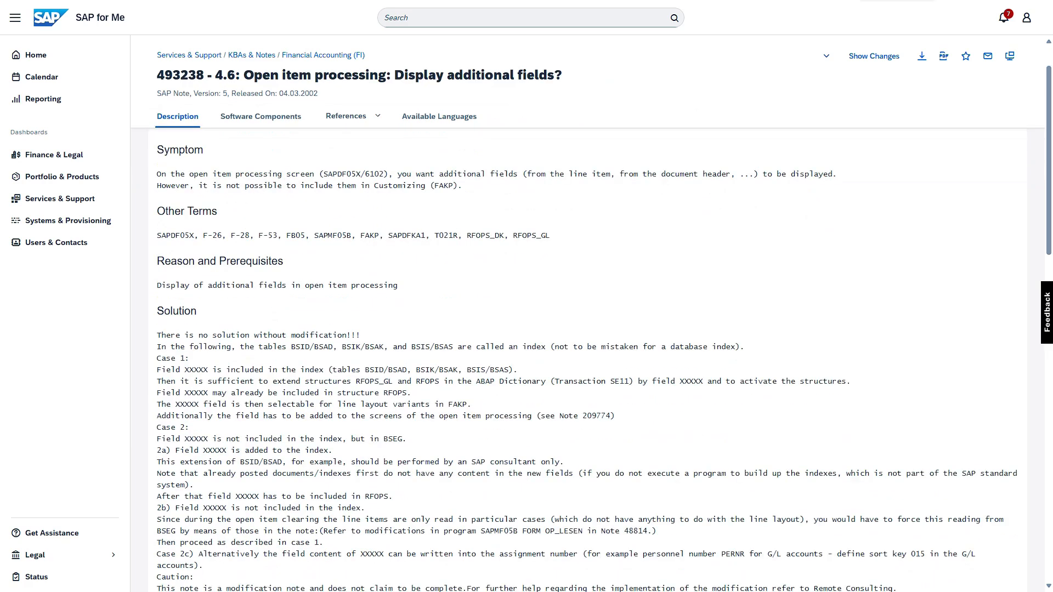
pyautogui.moveTo(175, 335); pyautogui.dragTo(356, 335)
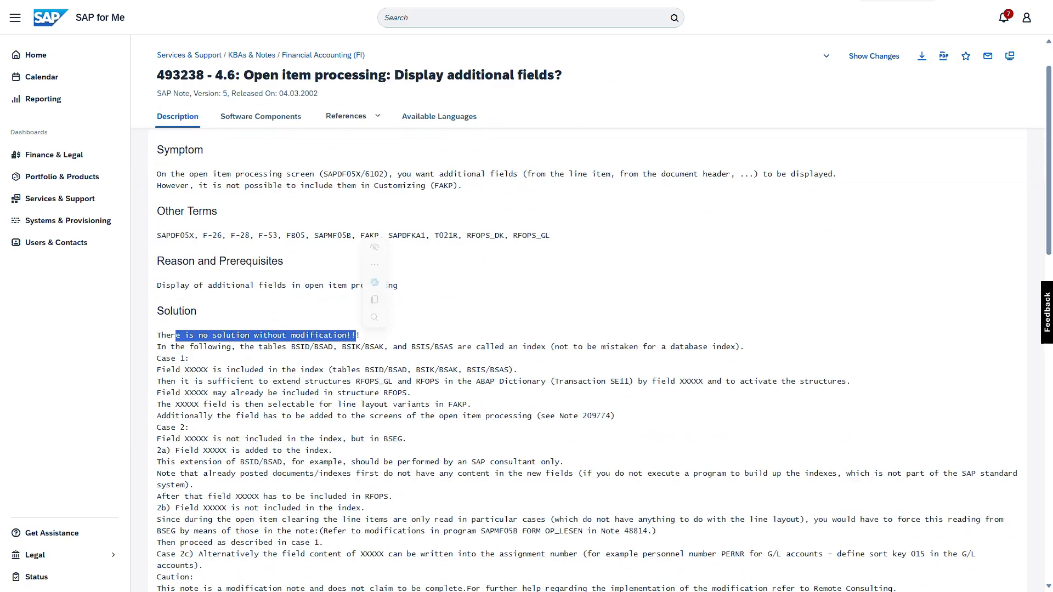
pyautogui.click(358, 336)
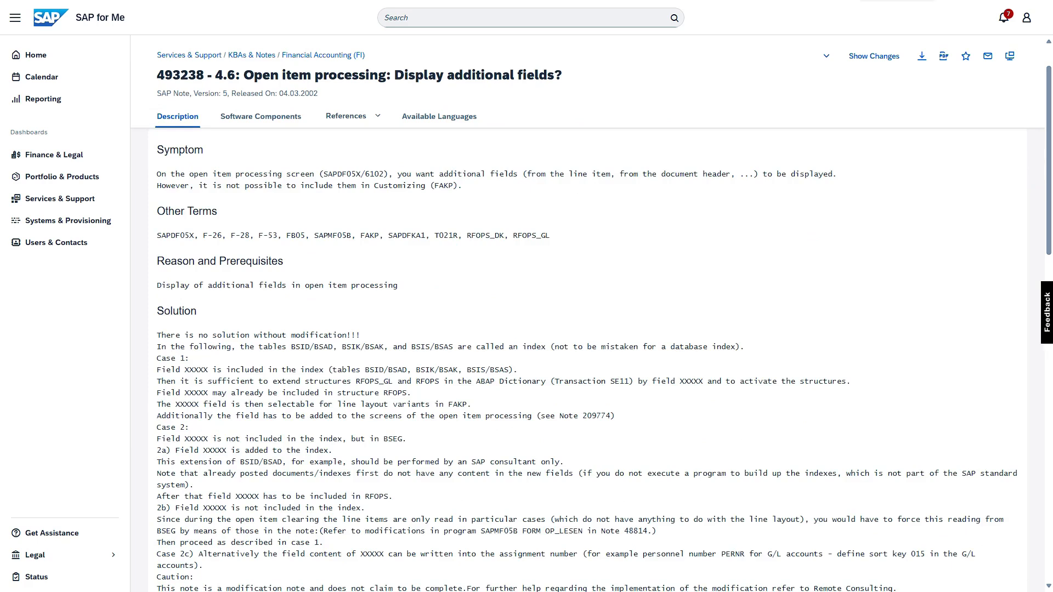
pyautogui.moveTo(259, 347); pyautogui.dragTo(467, 347)
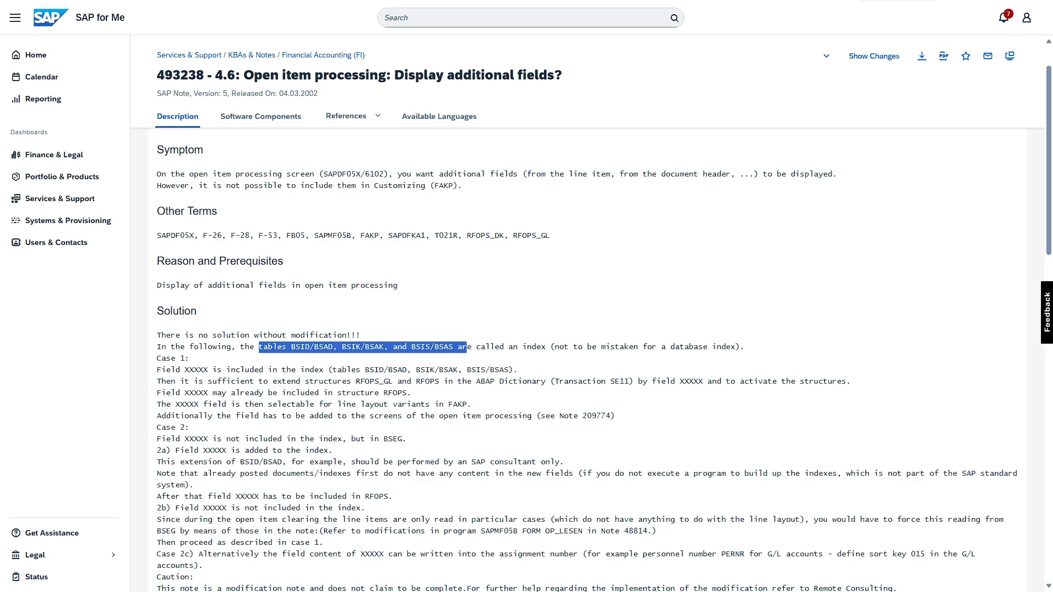
pyautogui.click(466, 347)
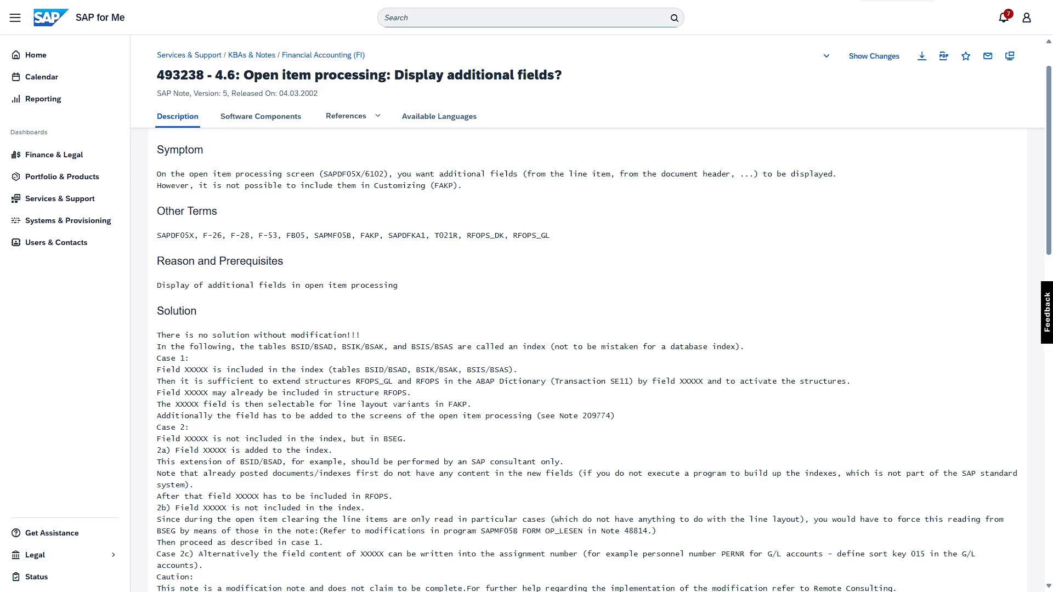
pyautogui.moveTo(408, 393); pyautogui.dragTo(384, 393)
pyautogui.click(385, 394)
pyautogui.scroll(-1, 599, 329)
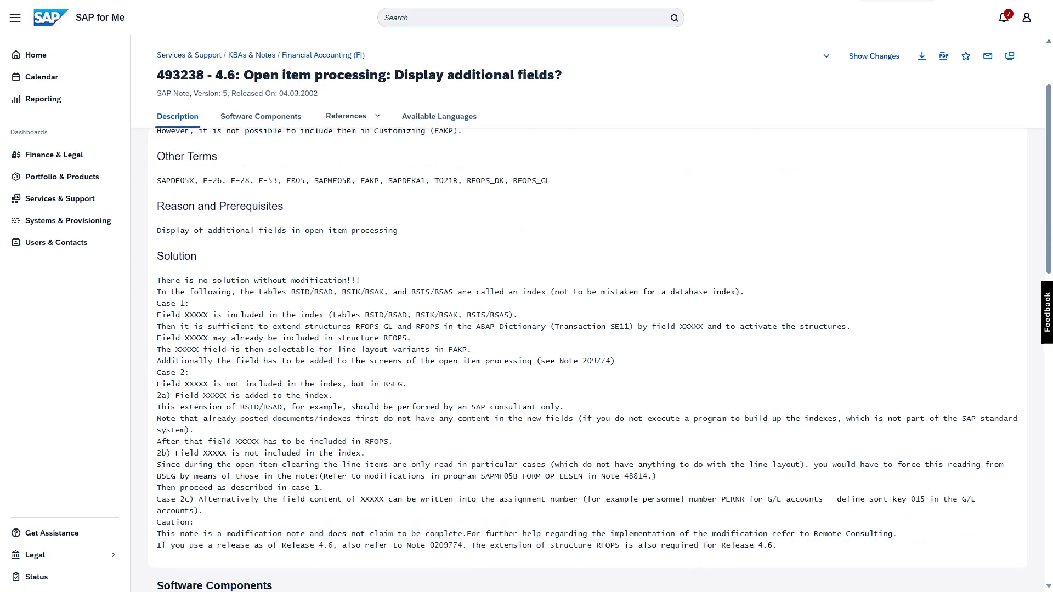
pyautogui.scroll(-1, 599, 329)
pyautogui.scroll(3, 599, 329)
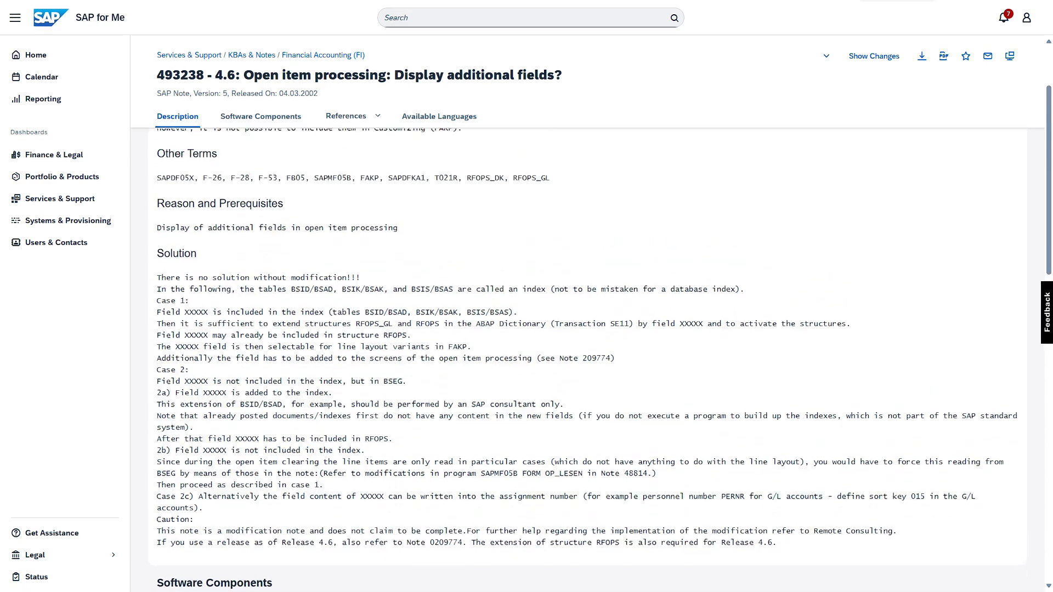